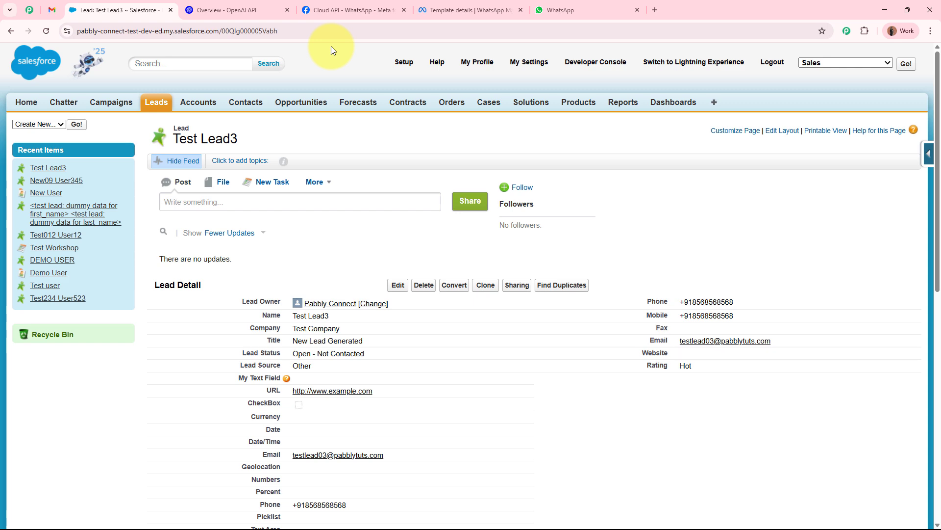
Step: Review the OpenAI developer platform overview, the 30% discount email in Gmail and the WhatsApp Cloud API chat message
left_click(225, 10)
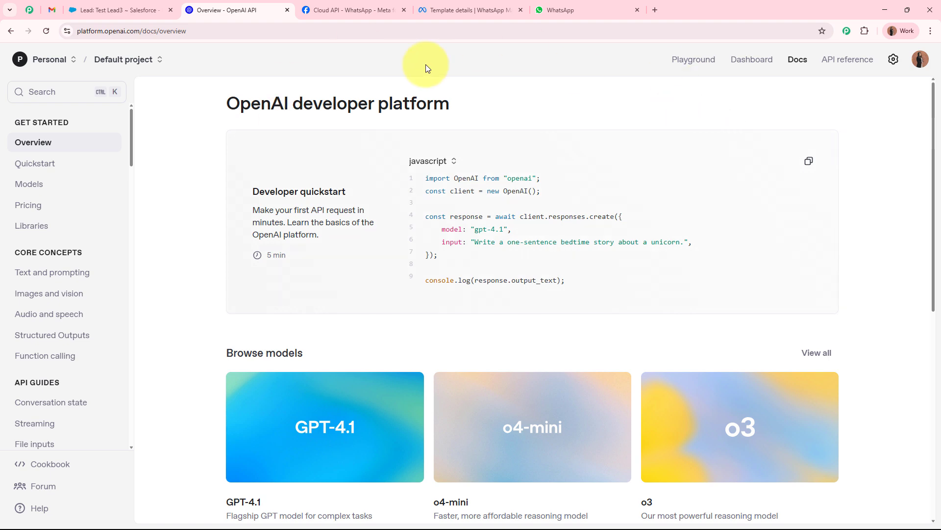
left_click(52, 9)
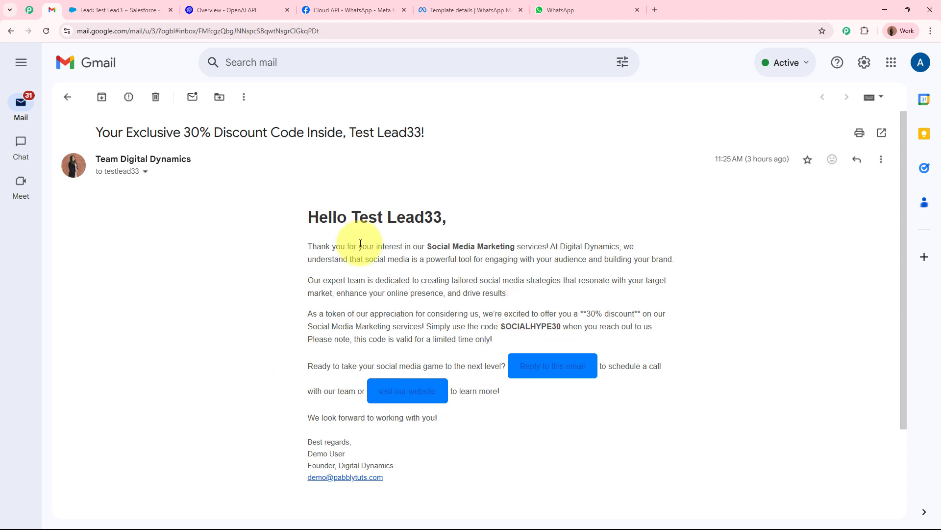
left_click(602, 6)
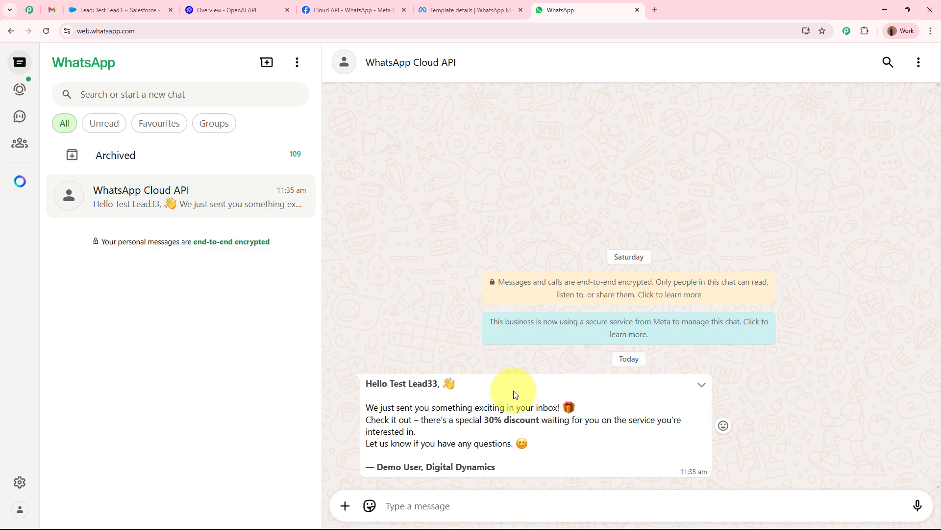
left_click(91, 9)
left_click(216, 6)
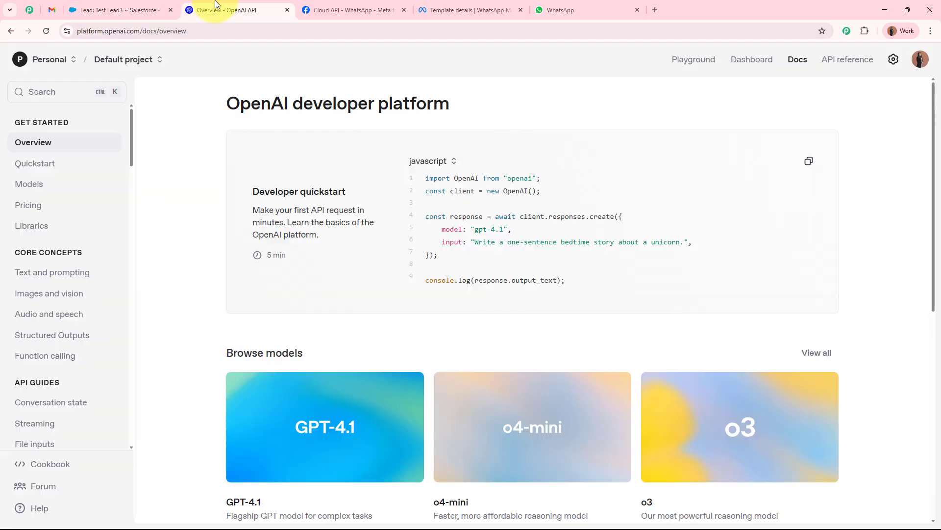
left_click(589, 10)
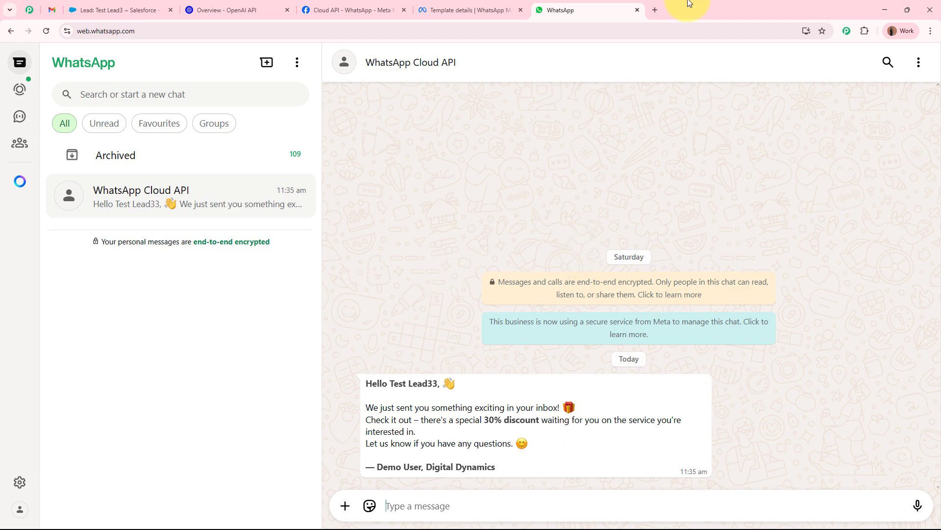
left_click(655, 8)
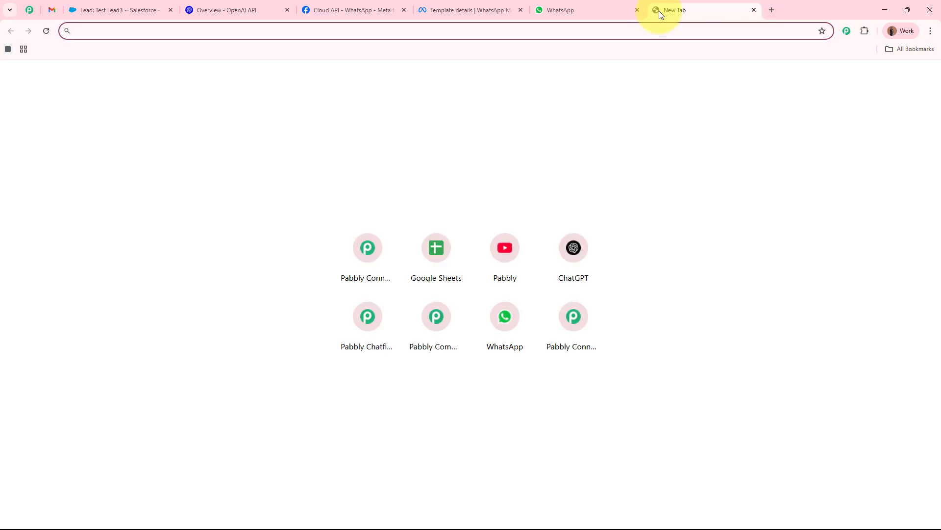
type("w")
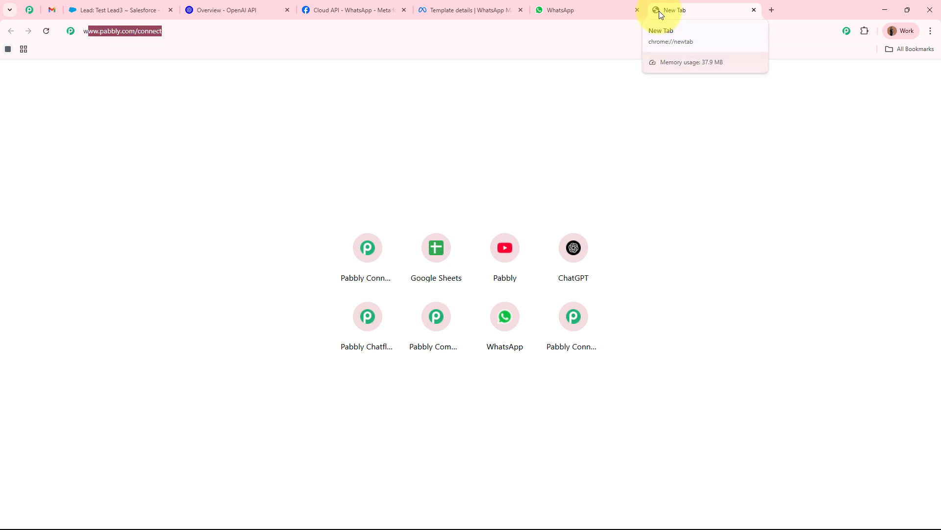
type("ww.pabbly.com/connect")
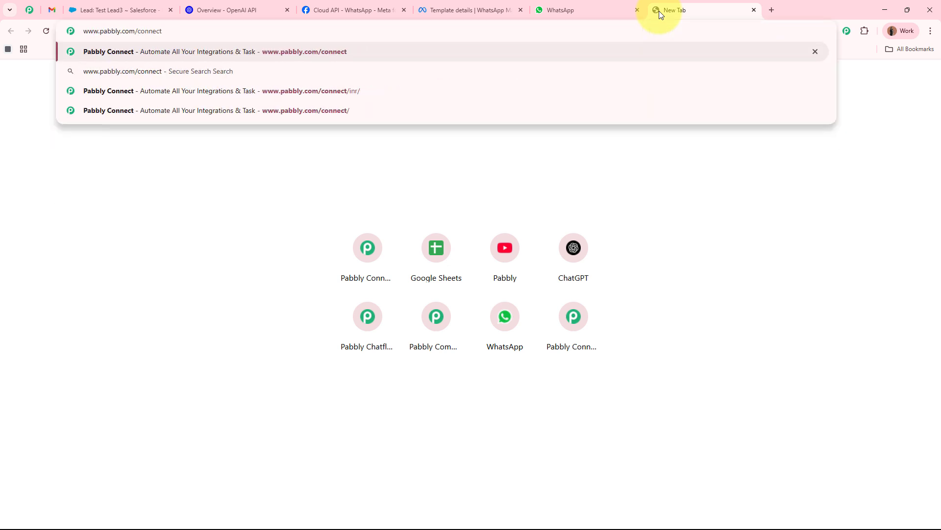
key("Return")
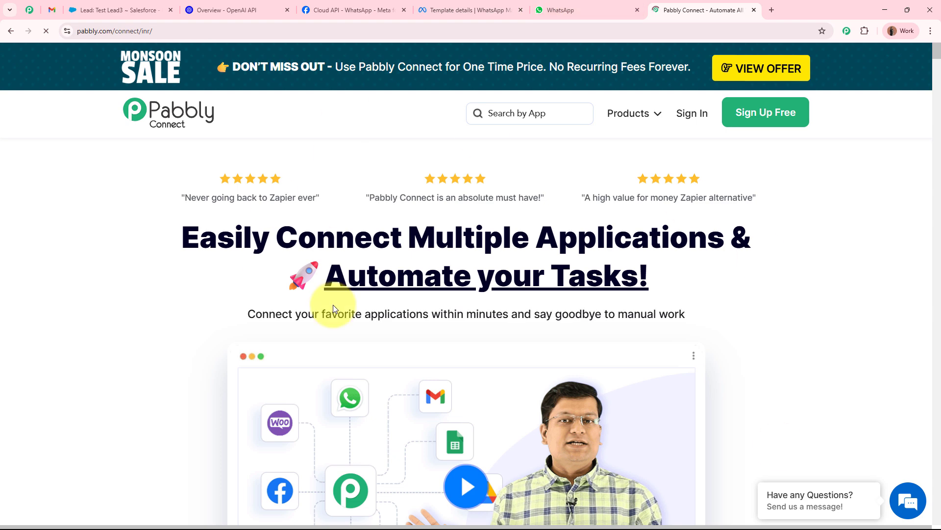
left_click_drag(707, 4, 113, 3)
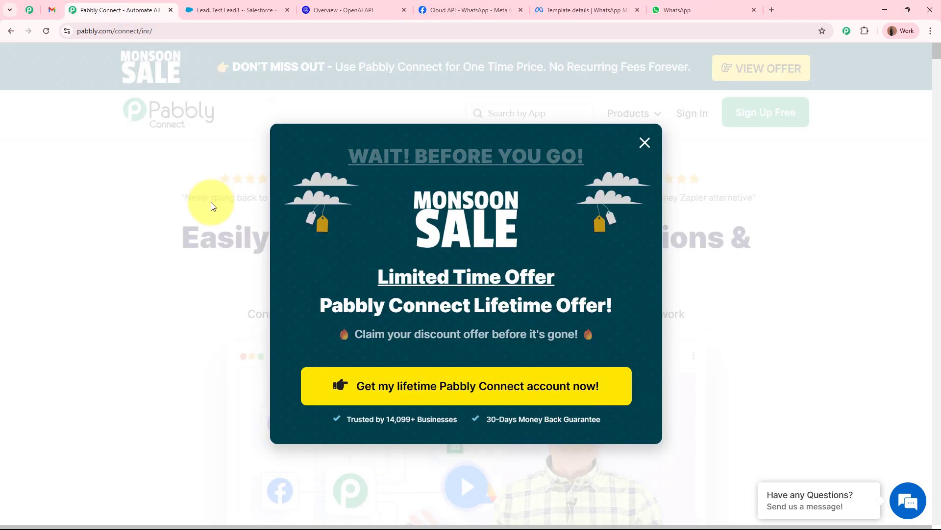
left_click(805, 214)
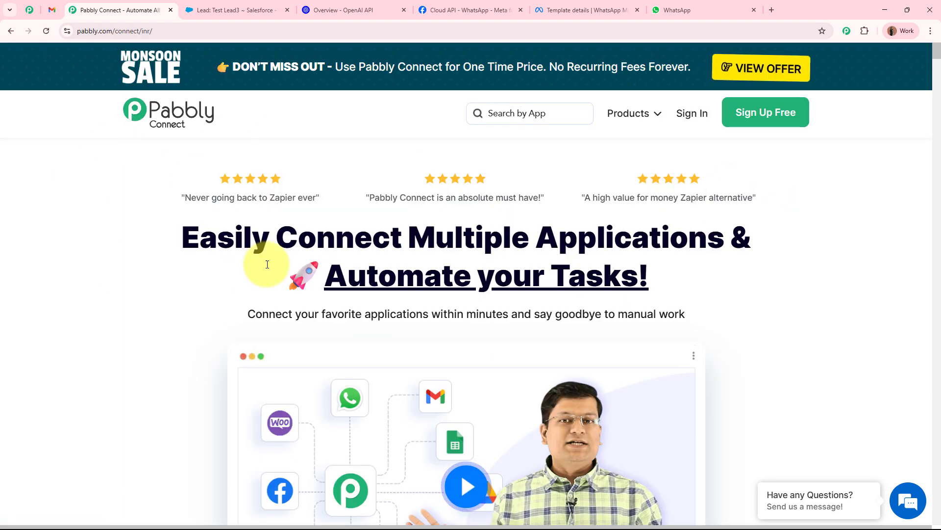
Step: Examine the Pabbly Community page, including its member updates, reasons to join and shared success stories
left_click(30, 9)
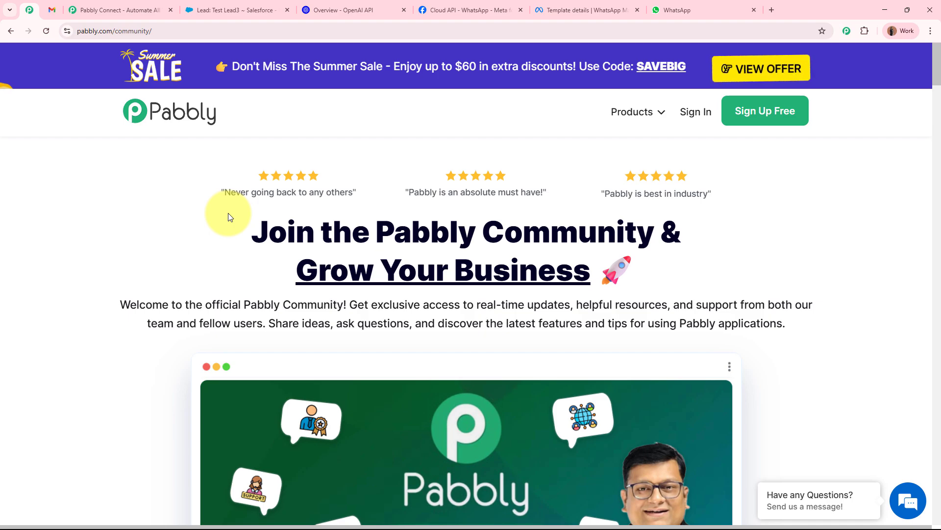
scroll(229, 215, "down", 15)
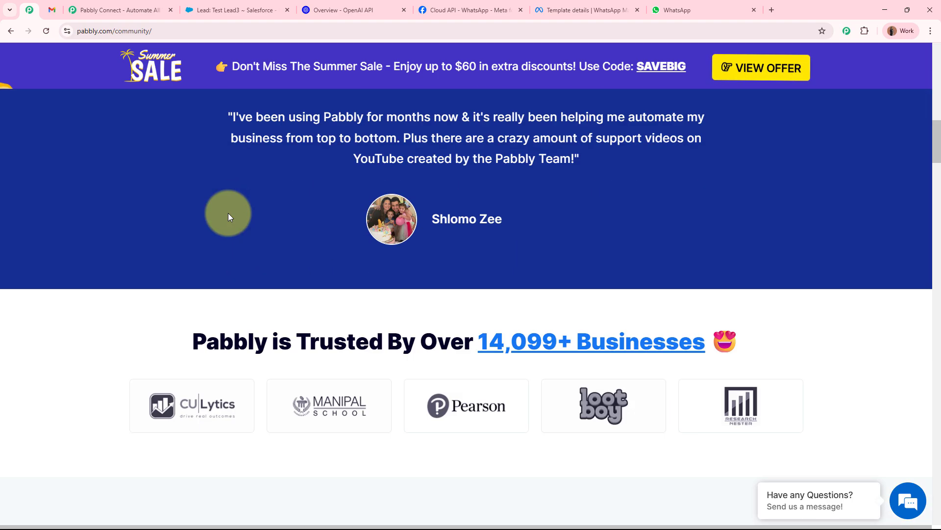
scroll(229, 216, "down", 15)
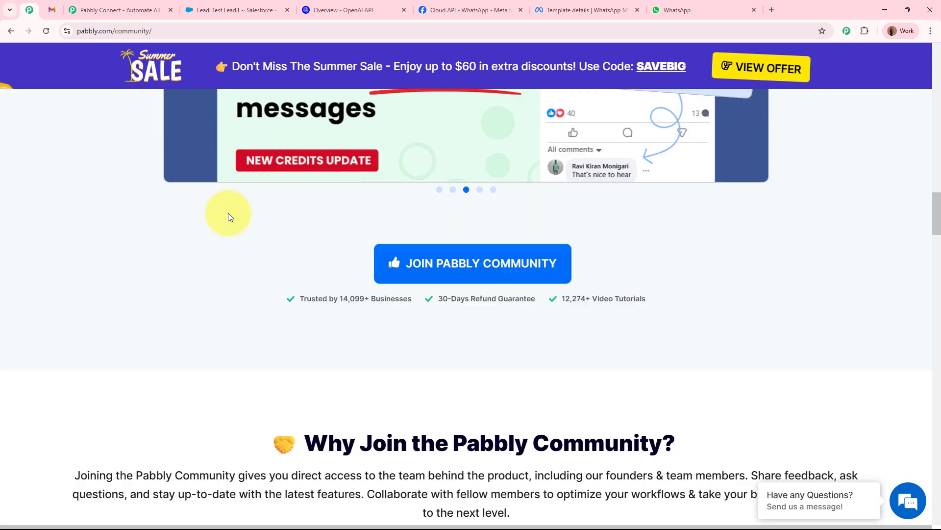
scroll(228, 213, "down", 15)
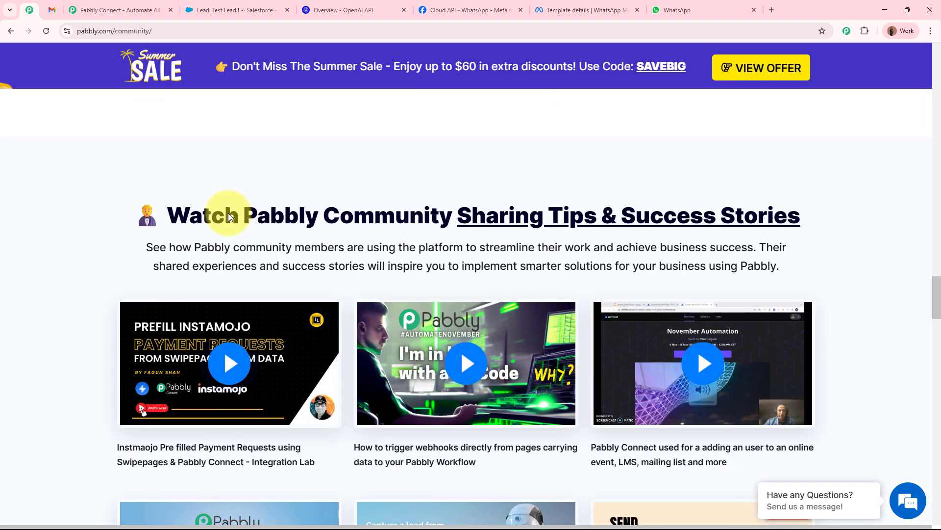
scroll(228, 212, "up", 15)
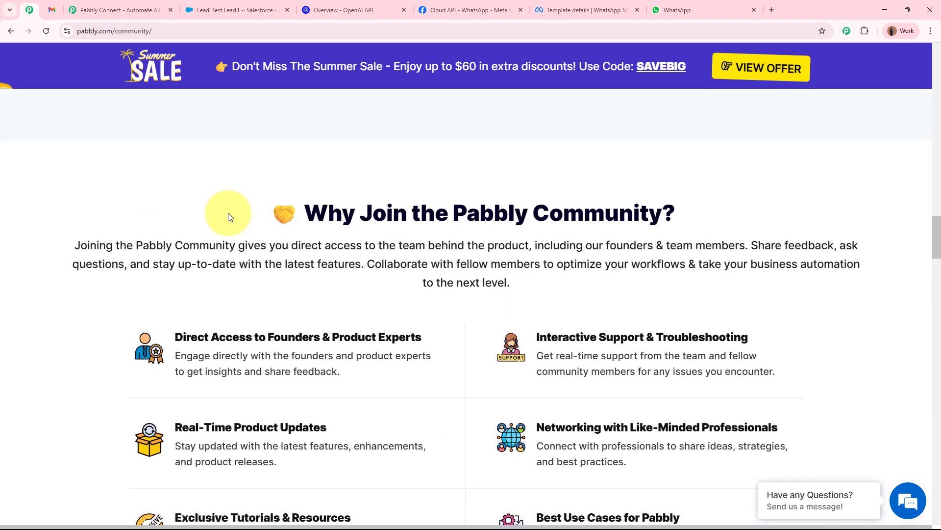
scroll(230, 217, "up", 15)
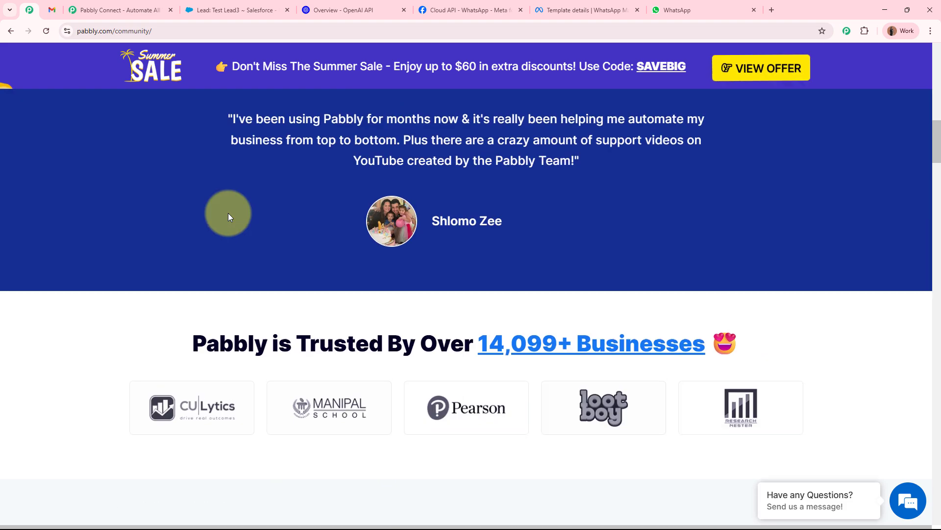
scroll(229, 217, "up", 10)
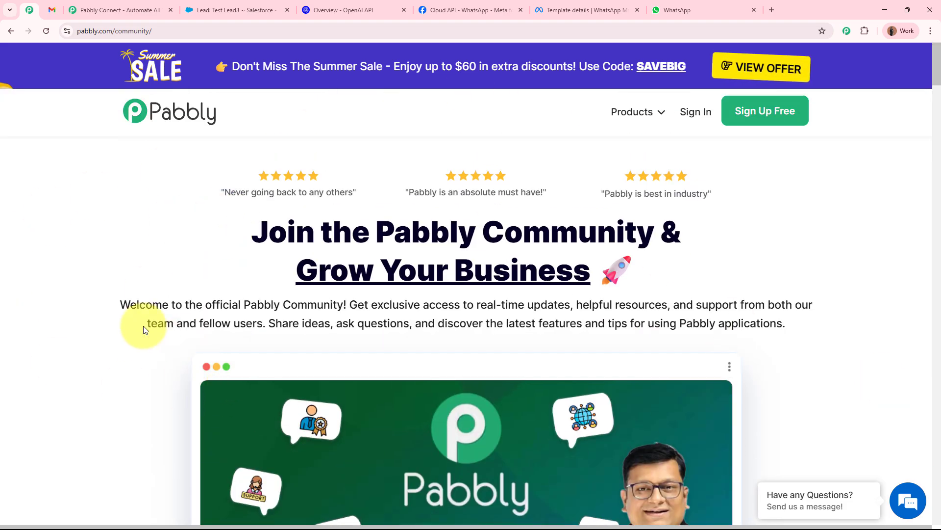
scroll(143, 326, "down", 10)
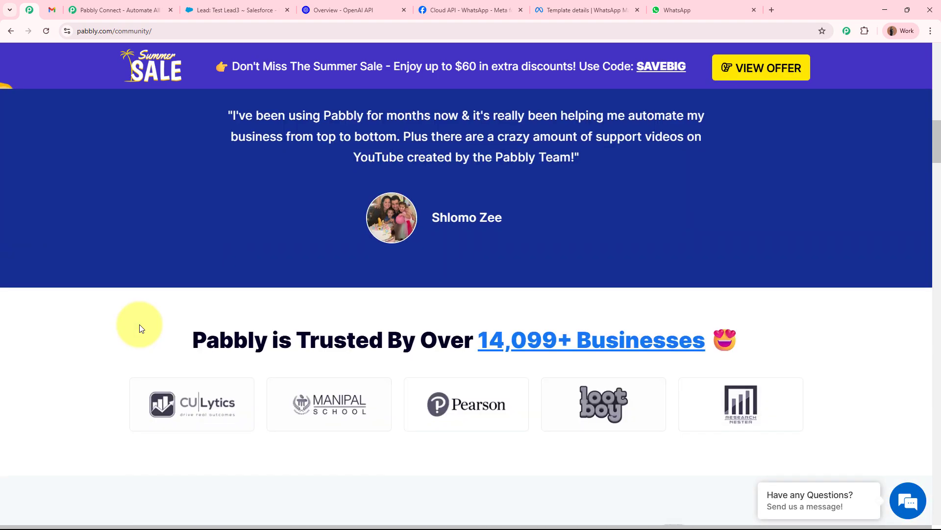
scroll(139, 325, "down", 15)
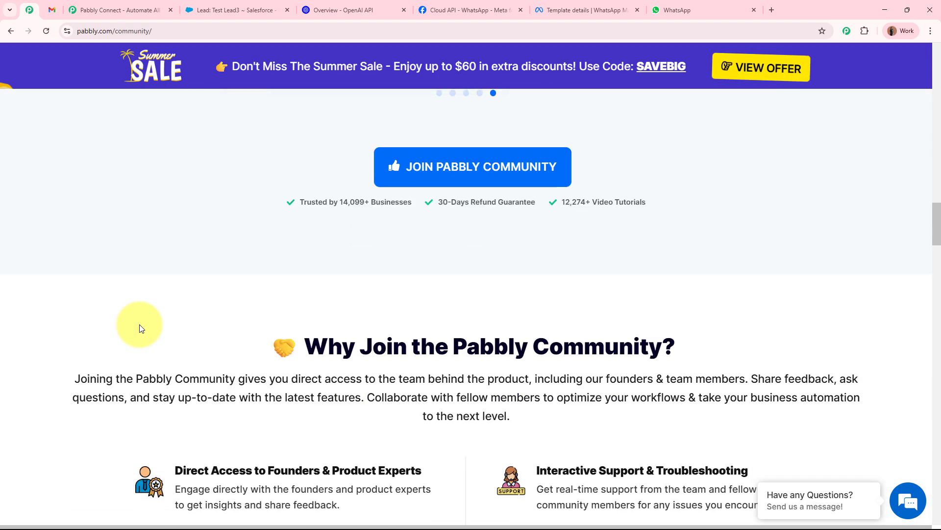
scroll(139, 325, "down", 15)
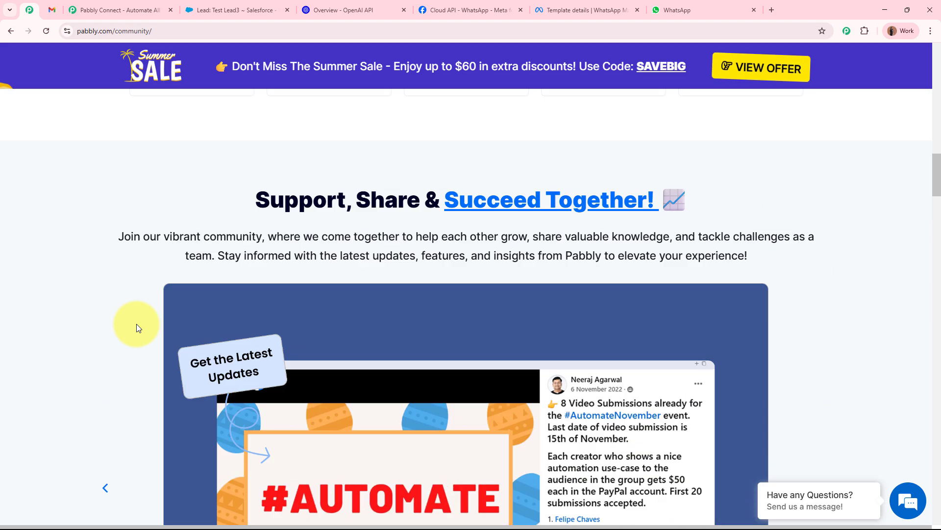
scroll(136, 324, "up", 20)
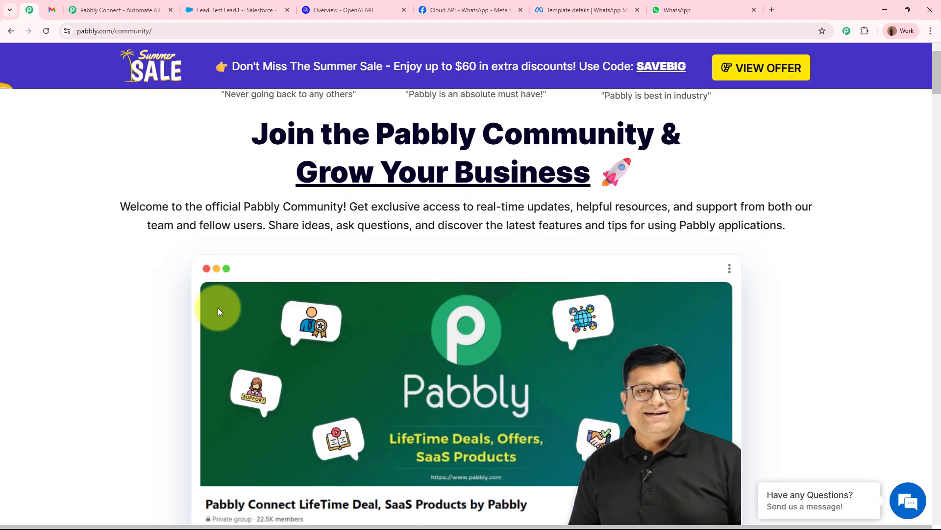
scroll(217, 308, "up", 2)
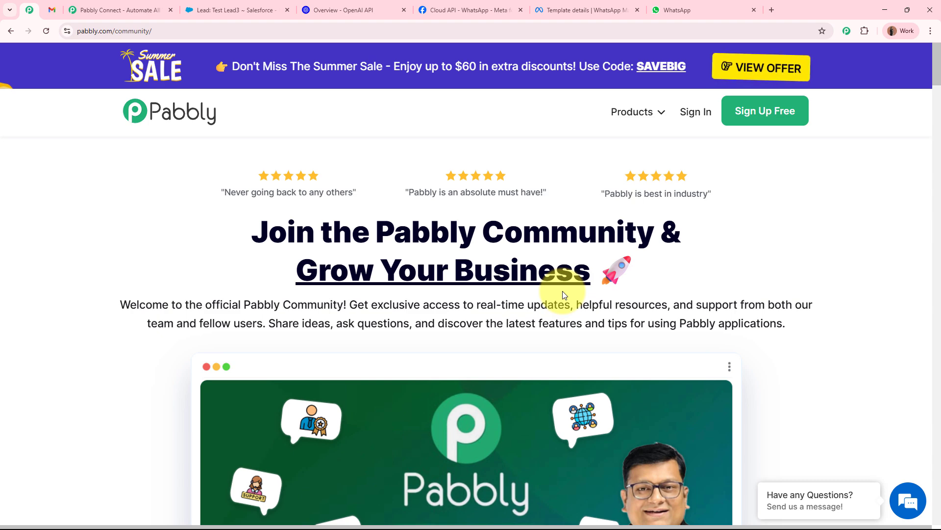
Step: Sign in from the Pabbly Connect home page and access the Pabbly Connect application's dashboard
left_click(118, 9)
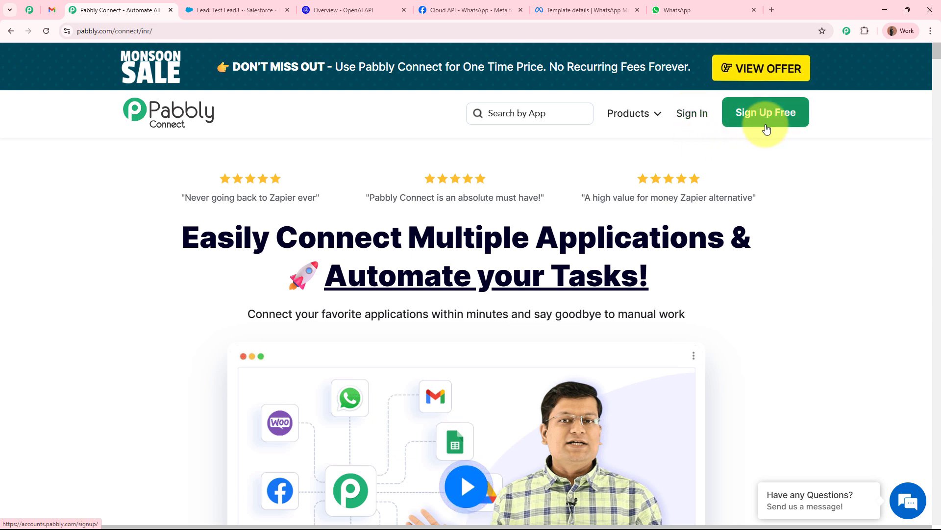
left_click(692, 115)
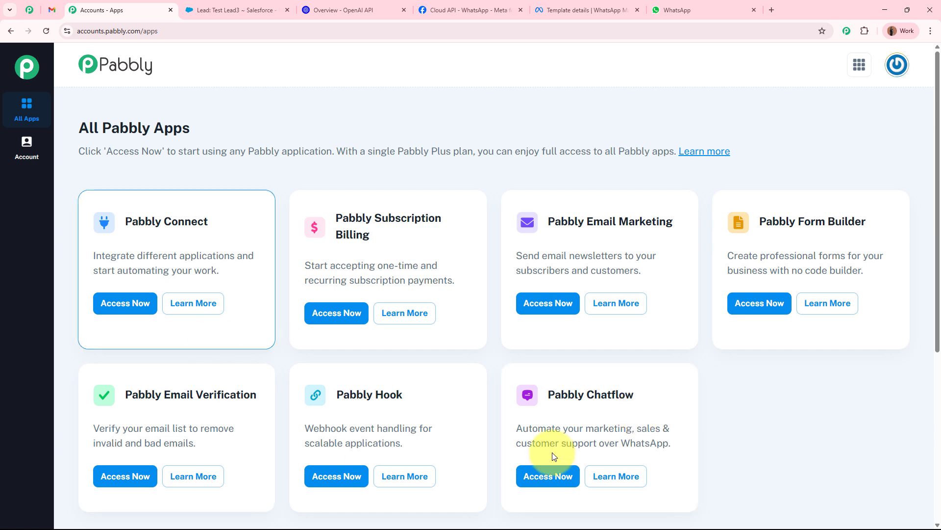
left_click_drag(125, 220, 239, 229)
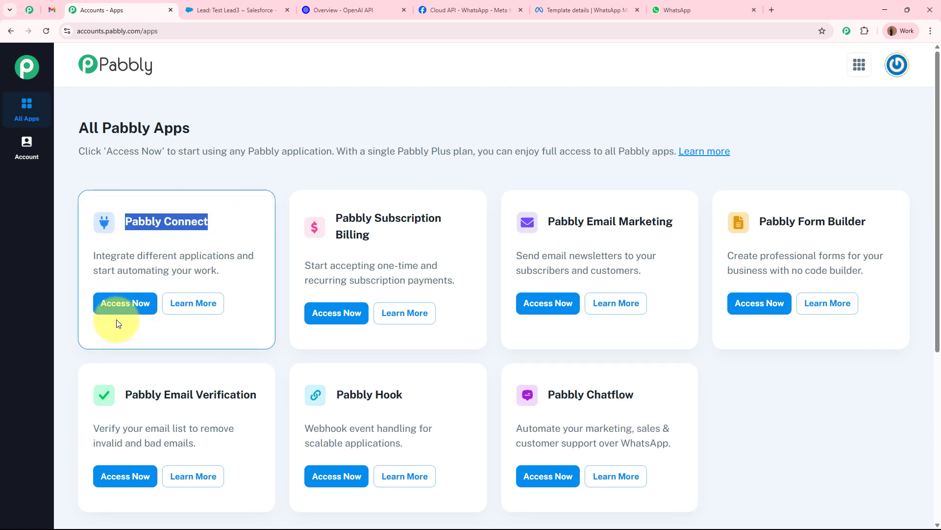
left_click(122, 308)
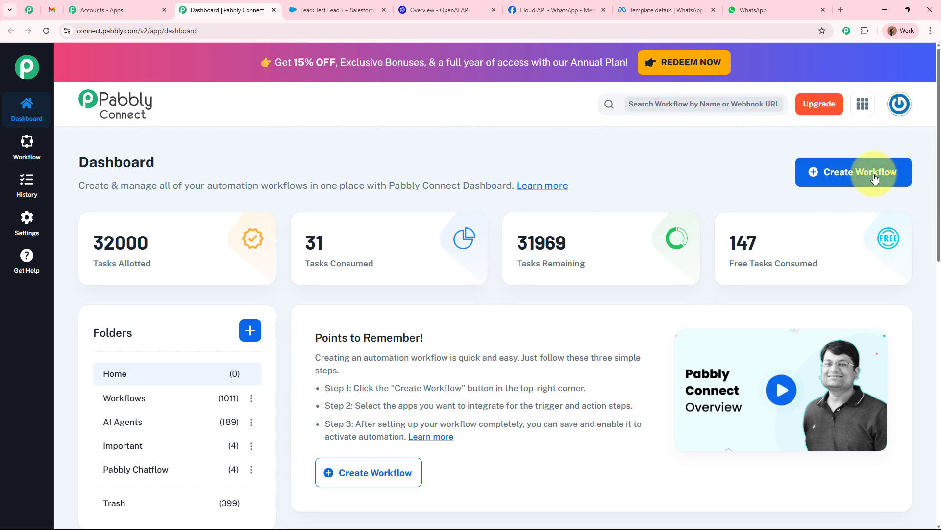
Step: Start a new workflow with the Classic builder and name it "Automate Lead Nurturing with AI Agents in Salesforce"
left_click(814, 175)
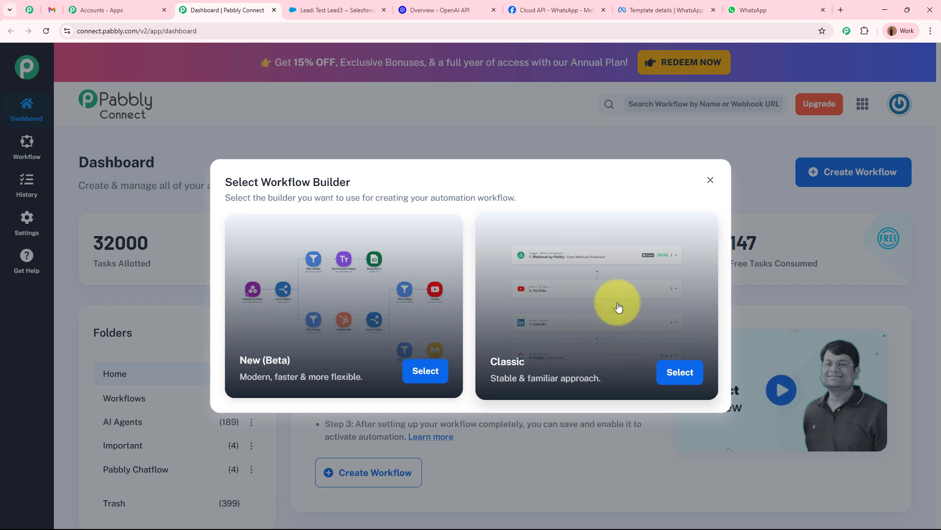
left_click(683, 372)
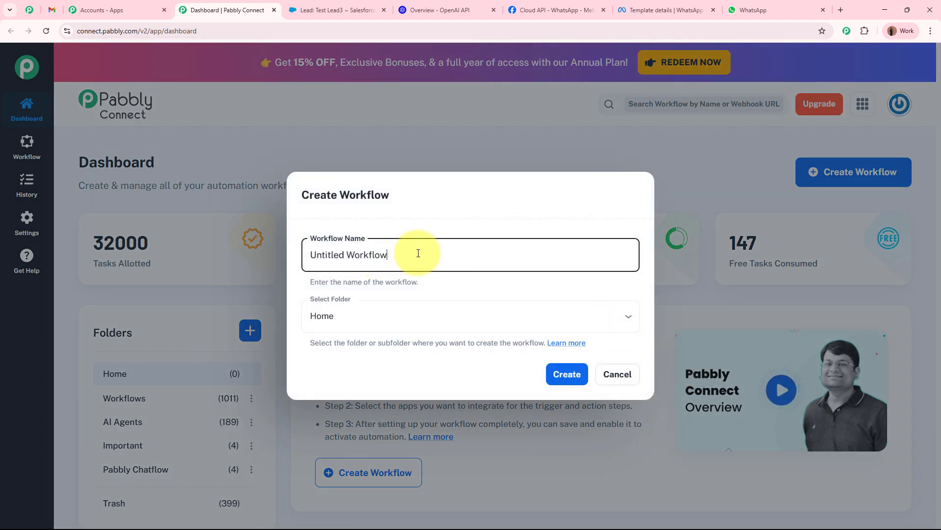
left_click_drag(418, 252, 280, 263)
key("BackSpace")
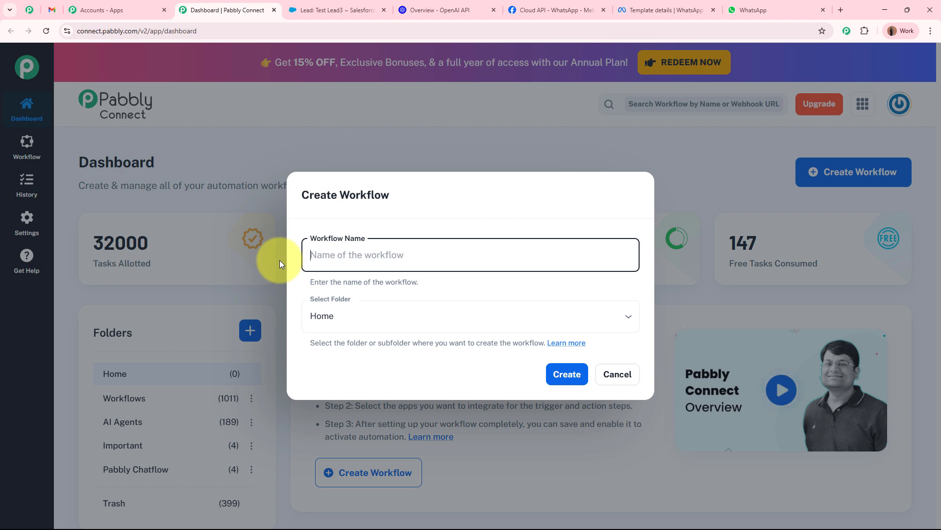
left_click(334, 263)
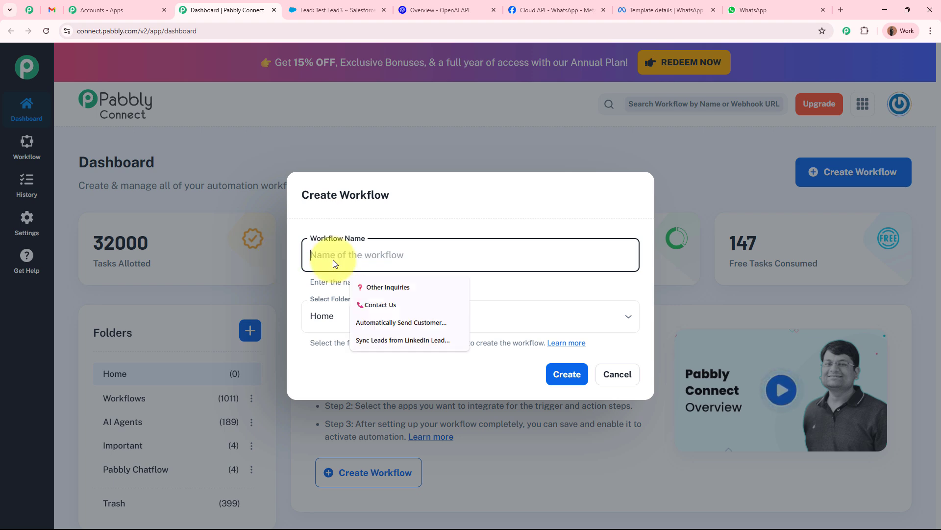
type("Automate Lead Nurturing with AI Agents in Salesforce")
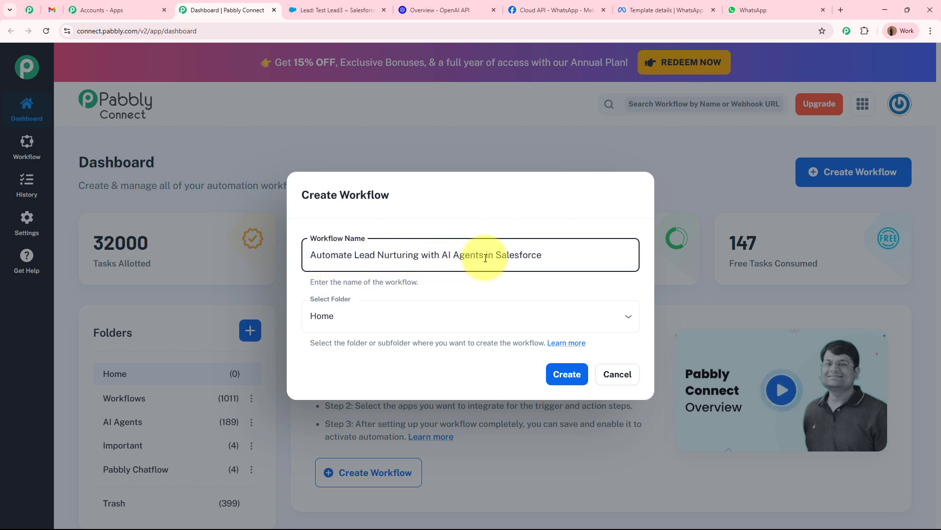
left_click(517, 289)
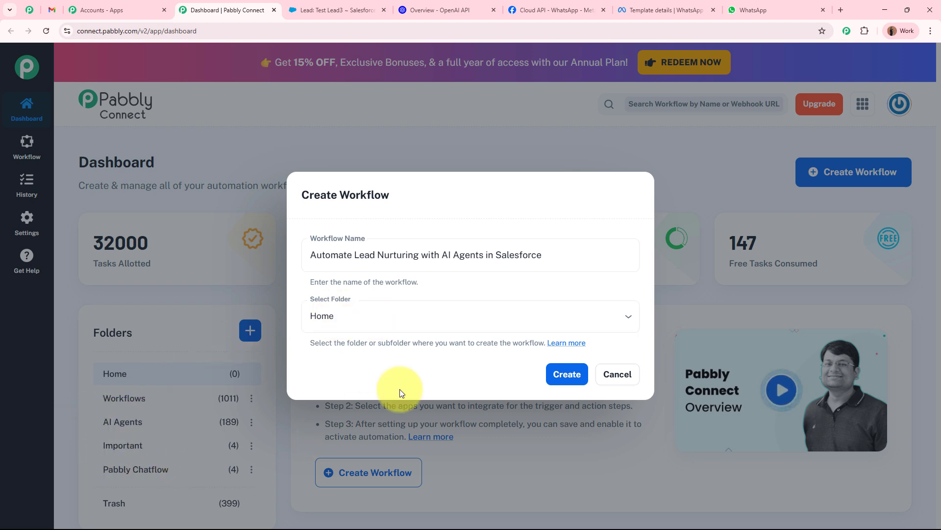
Step: Choose a folder for the named workflow and create it, collapsing its trigger section
left_click(405, 309)
left_click(383, 367)
left_click(580, 372)
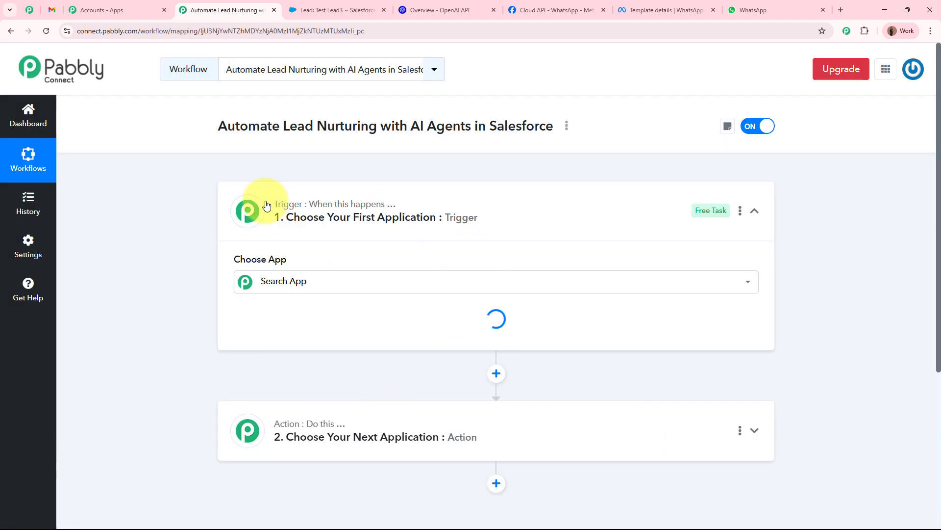
left_click(580, 224)
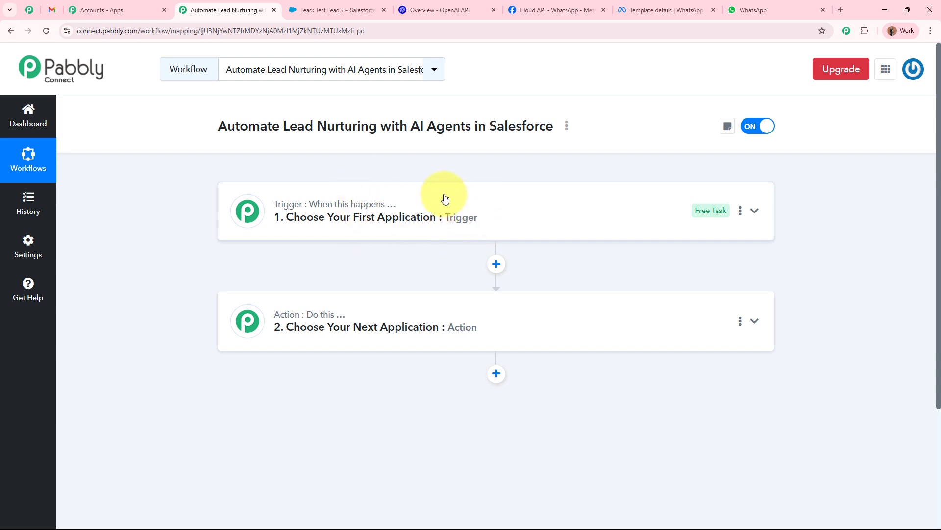
Step: Search for Salesforce in the workflow's trigger section and choose it as the first application
left_click(561, 209)
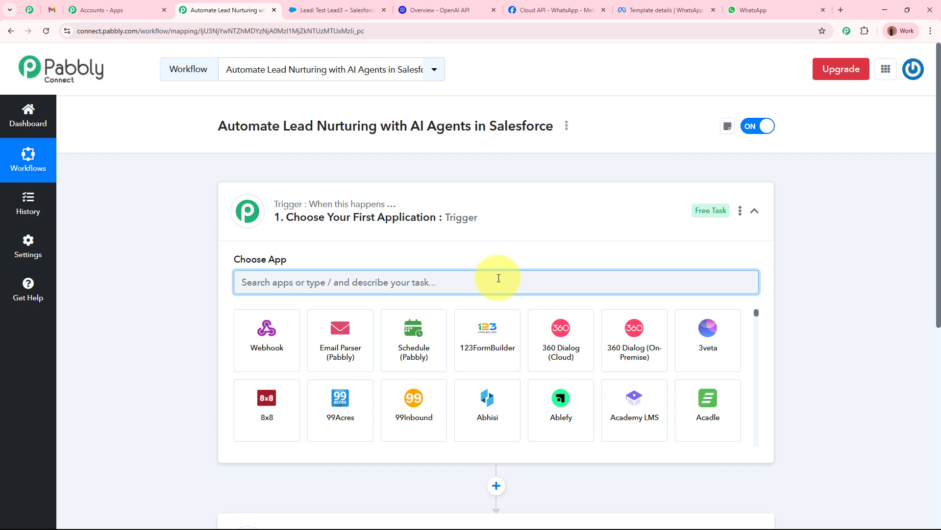
type("Sale")
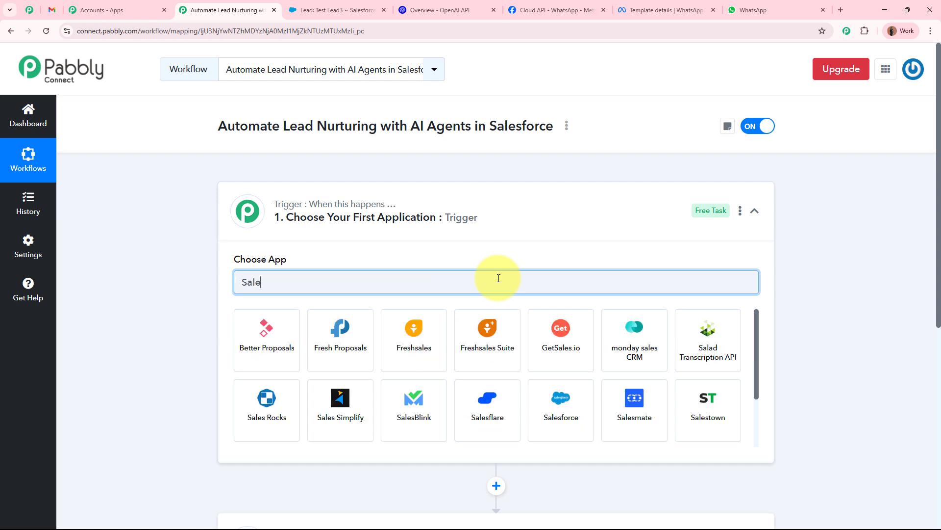
type("sforce")
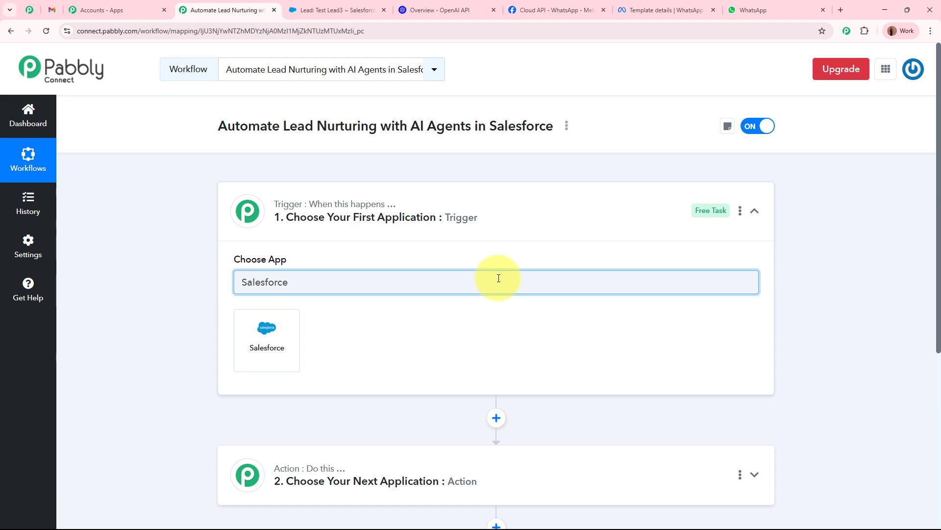
left_click(299, 352)
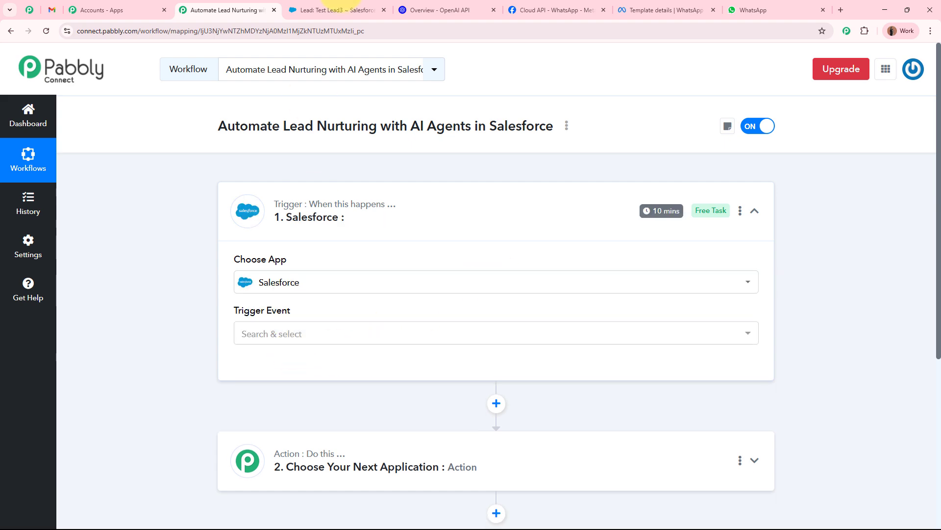
Step: Check the lead record in Salesforce, then return to the workflow and set the trigger event to New Lead
left_click(338, 10)
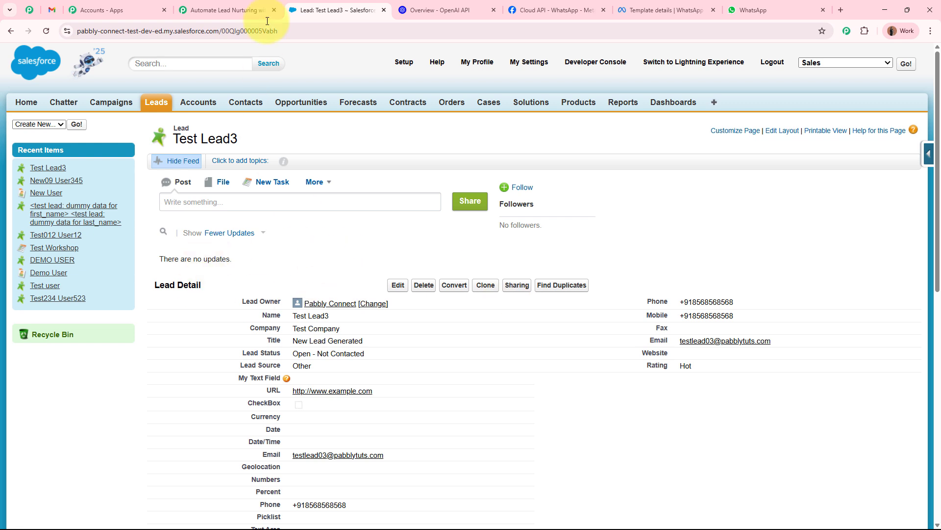
left_click(223, 9)
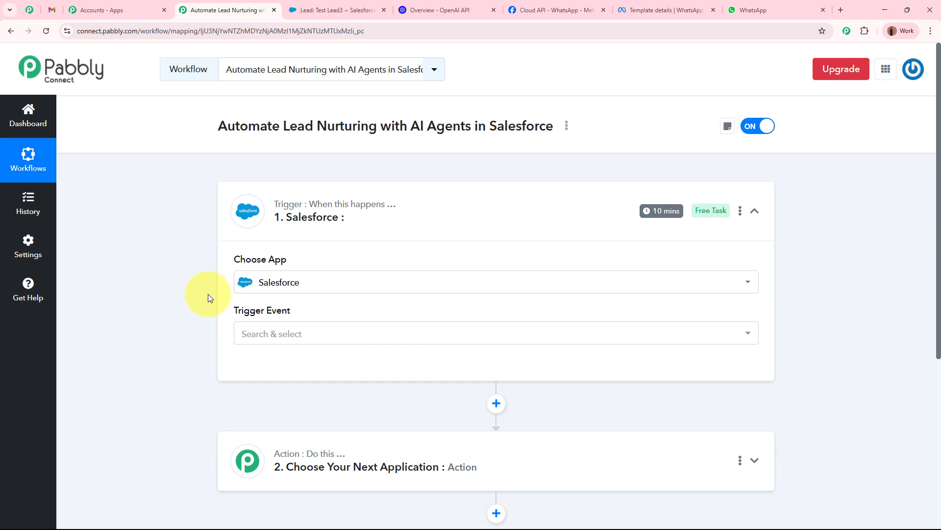
left_click(295, 329)
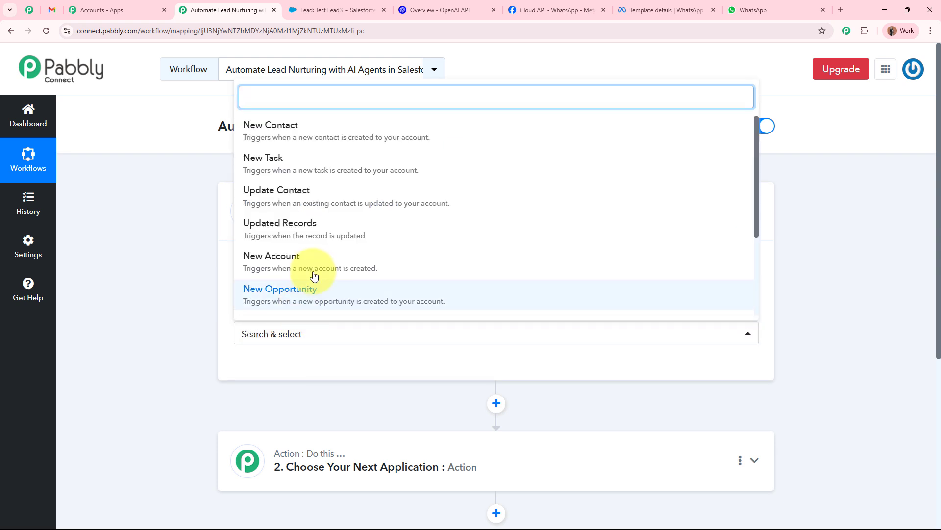
scroll(314, 275, "down", 3)
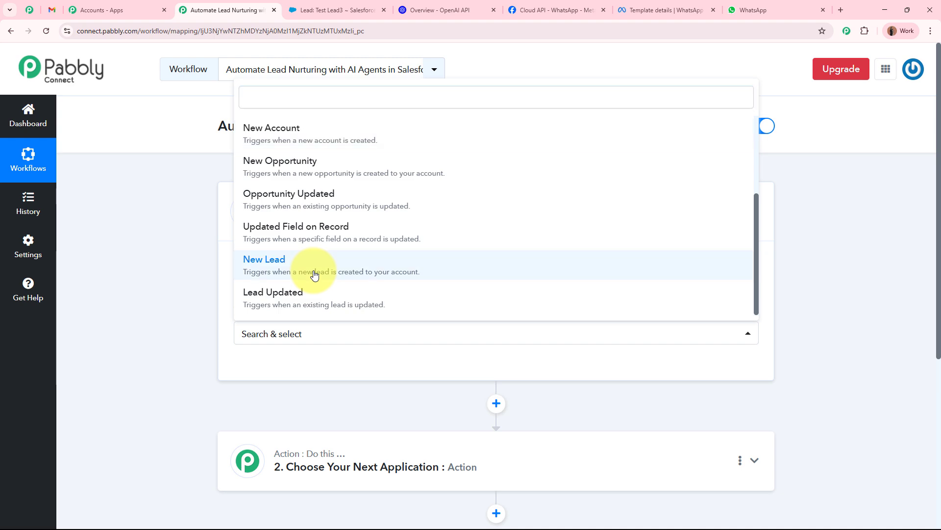
left_click(314, 275)
Step: Add a new Salesforce connection for the trigger and authorize Pabbly Connect to access the Salesforce account
left_click(257, 368)
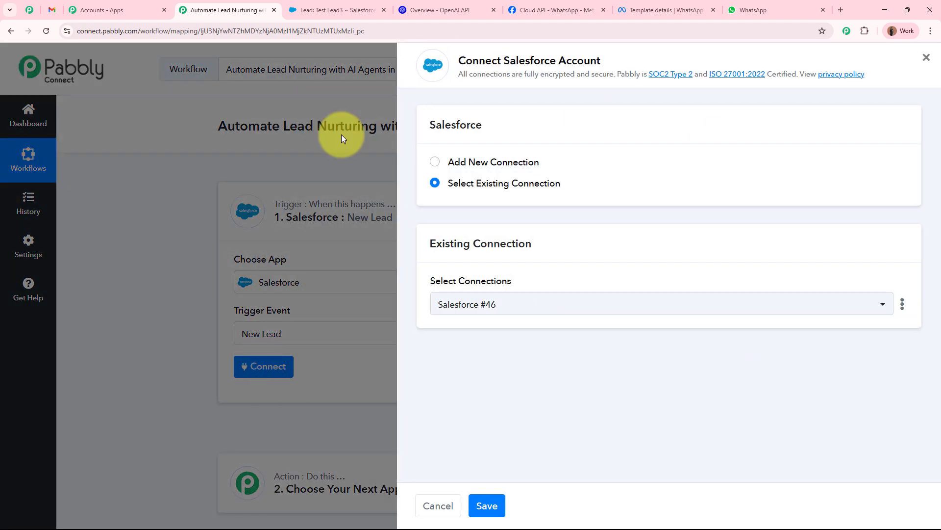
left_click(433, 162)
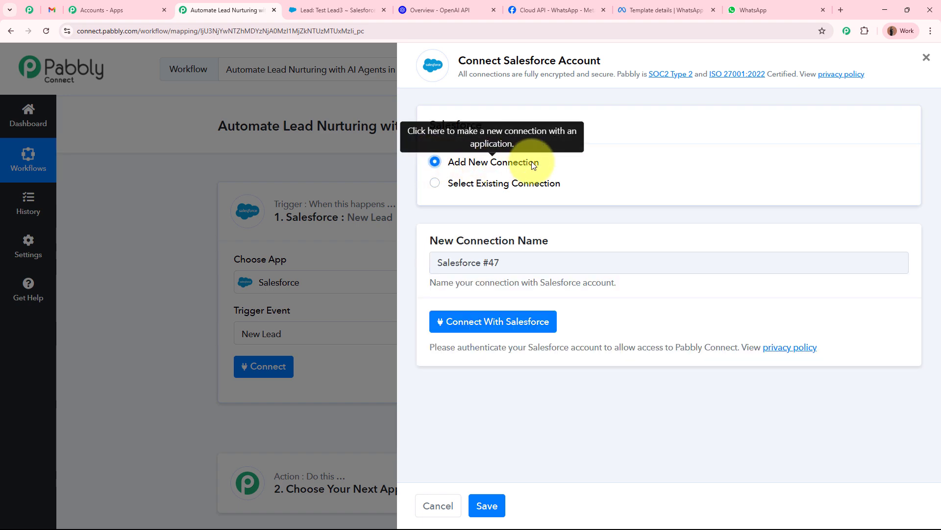
left_click(555, 323)
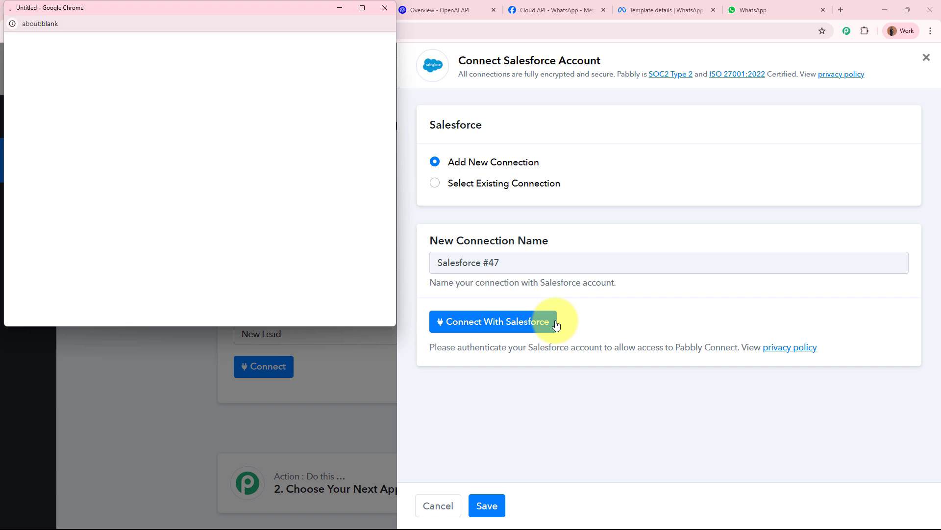
scroll(63, 178, "down", 10)
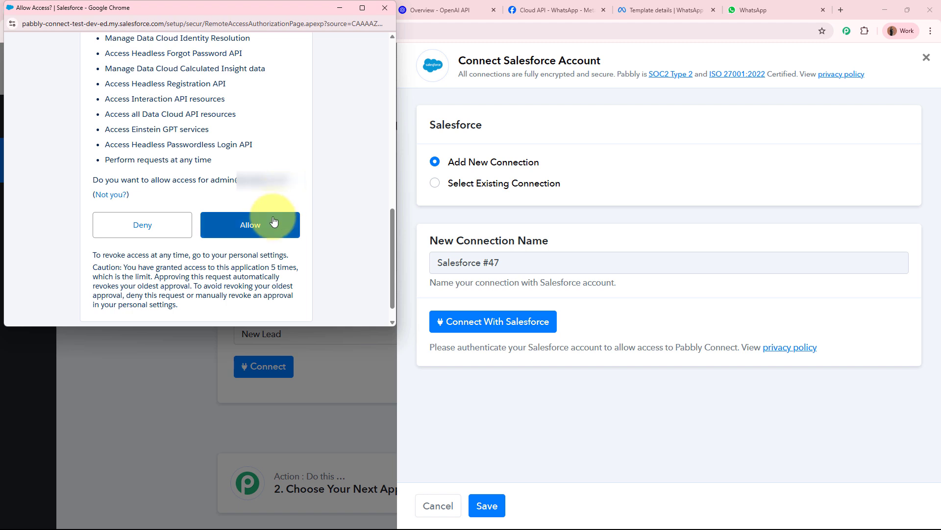
left_click(246, 221)
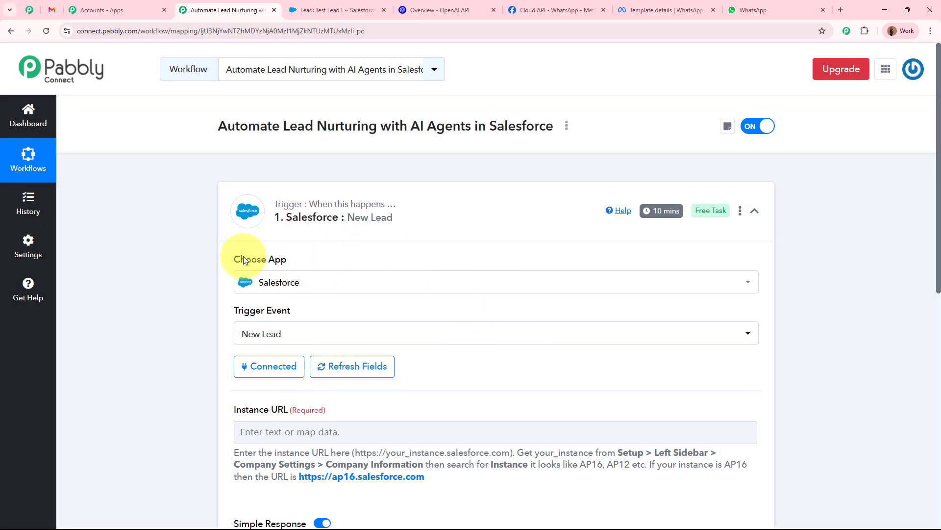
scroll(173, 326, "down", 4)
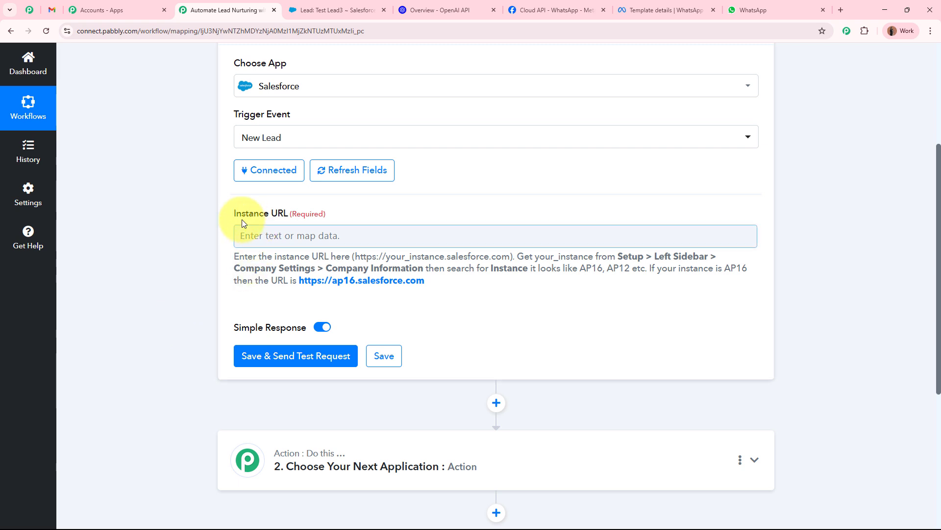
left_click_drag(235, 213, 339, 211)
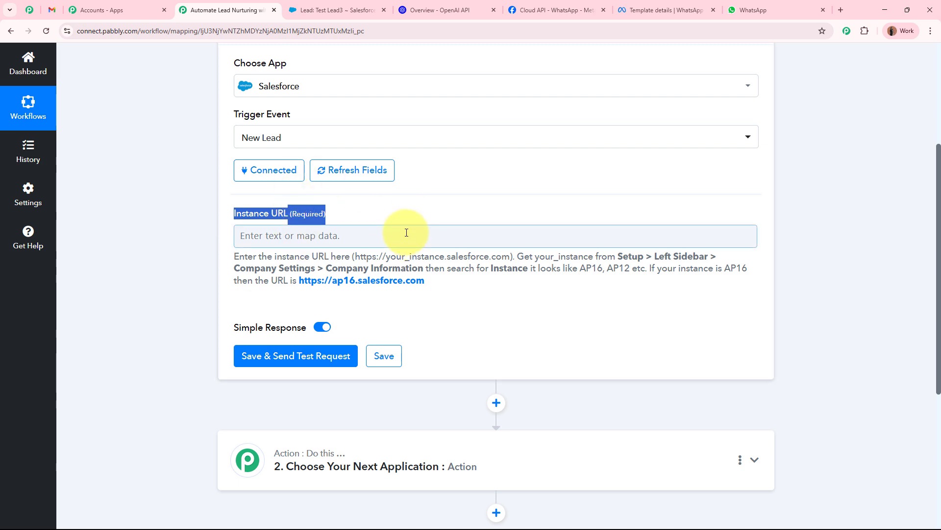
left_click_drag(617, 255, 642, 269)
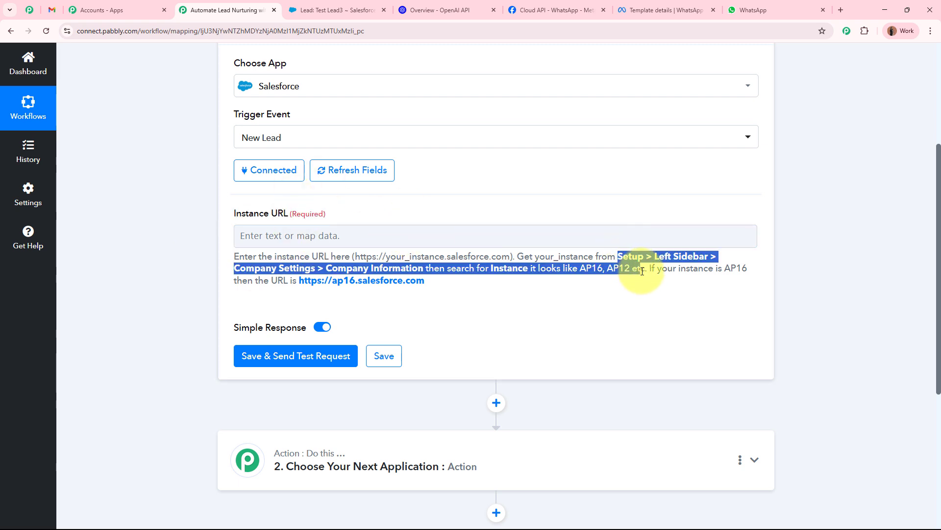
left_click(642, 271)
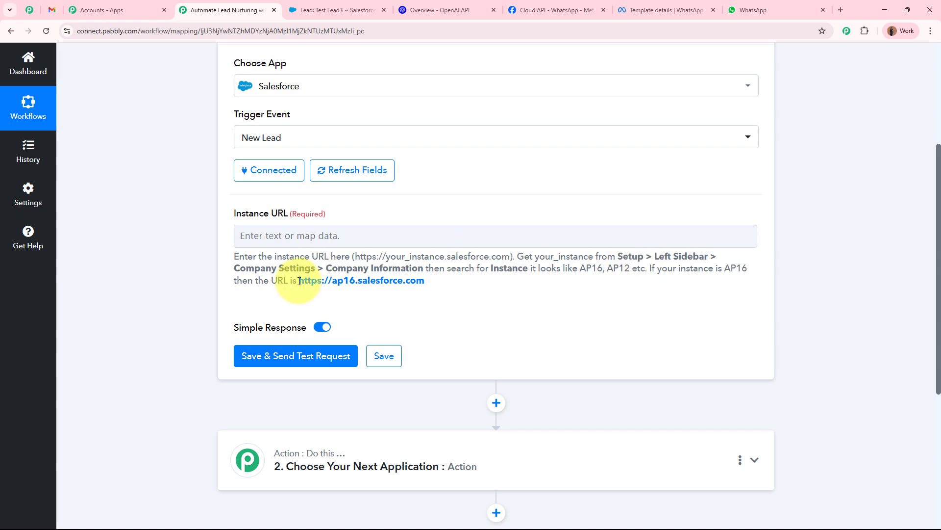
left_click_drag(424, 280, 301, 280)
key("ctrl+c")
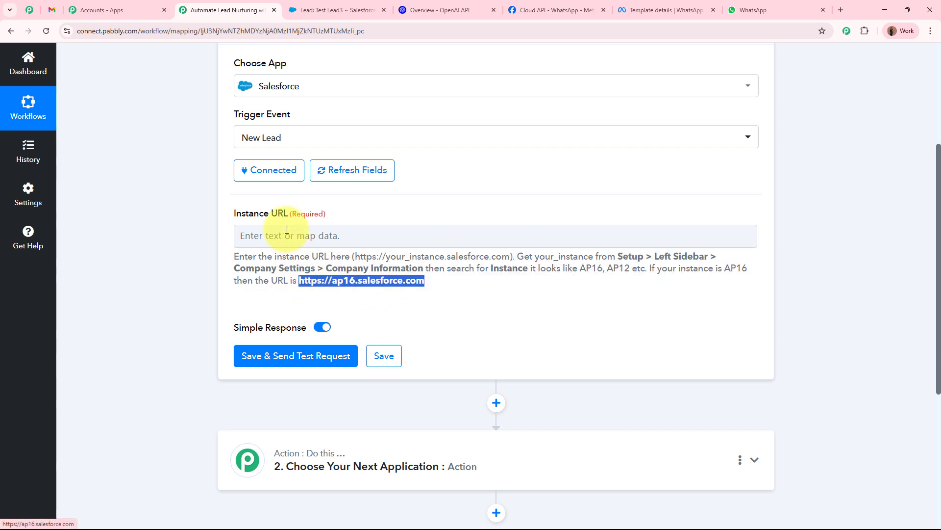
left_click(265, 230)
key("ctrl+v")
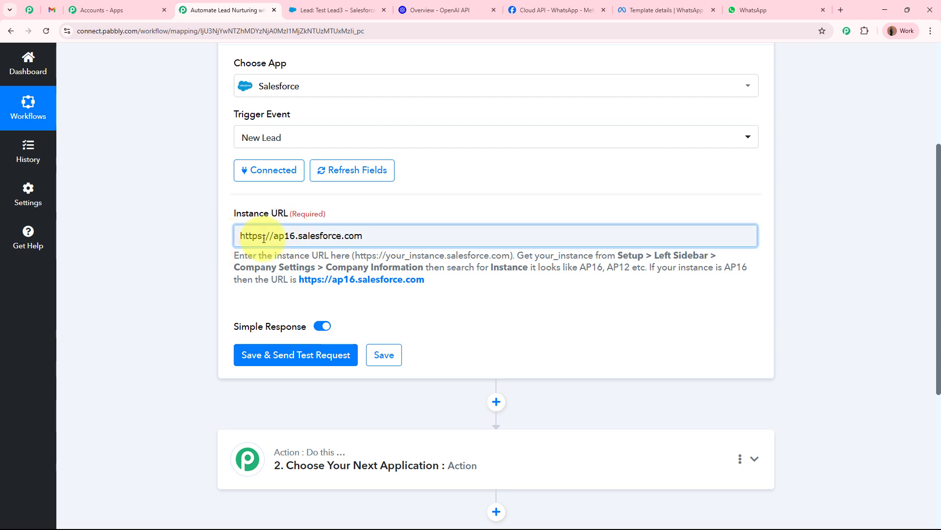
left_click_drag(273, 236, 297, 235)
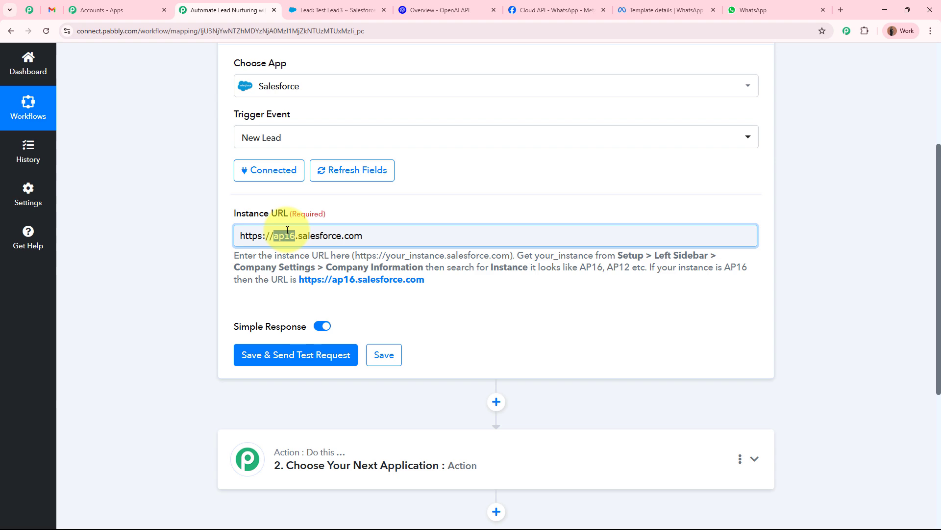
Step: Look up the organization's instance under Company Information in the Salesforce setup, then go back to the leads page
left_click(319, 5)
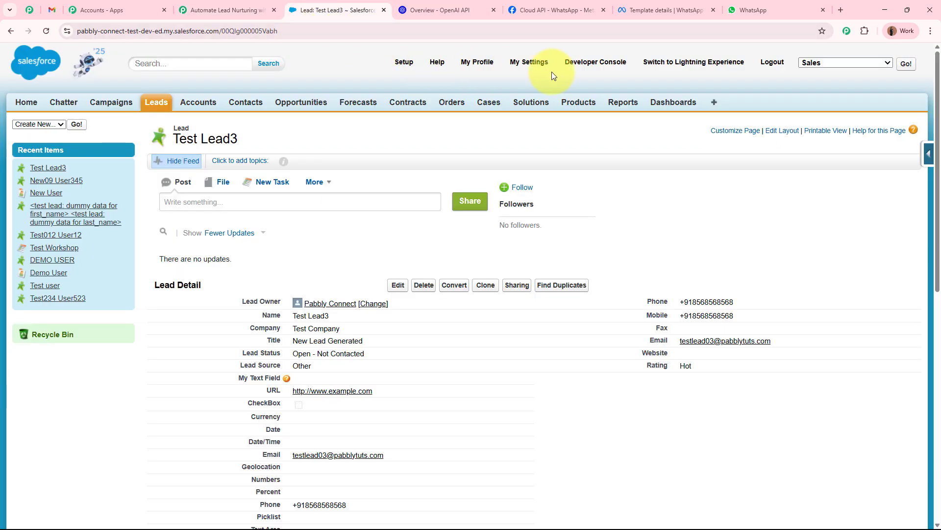
left_click(405, 64)
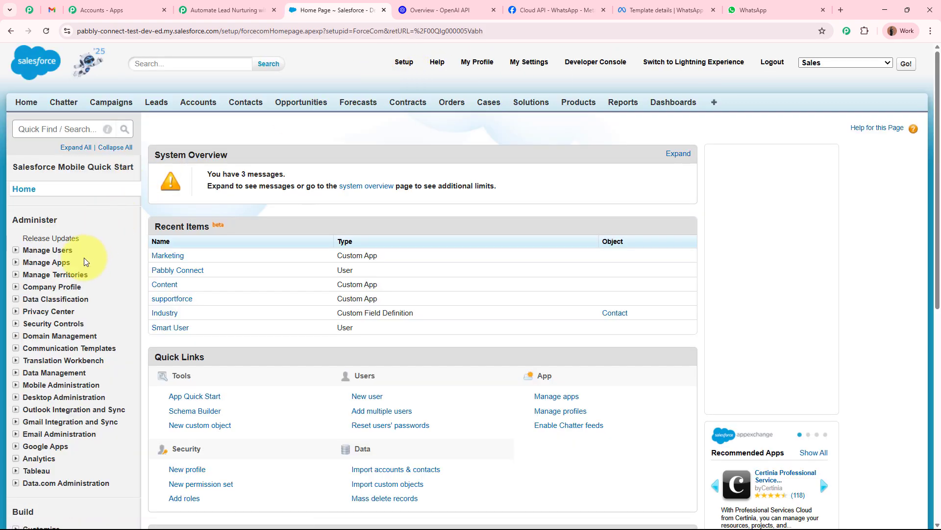
left_click(64, 286)
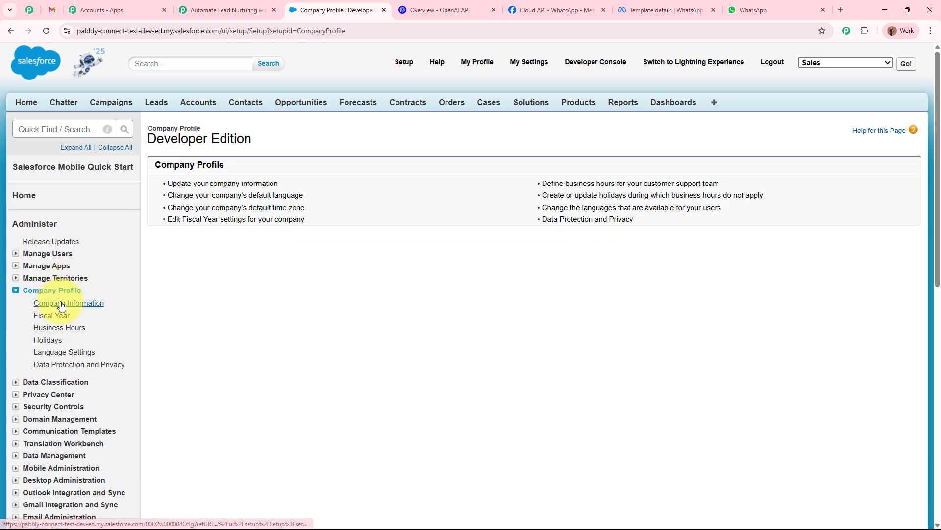
left_click(61, 304)
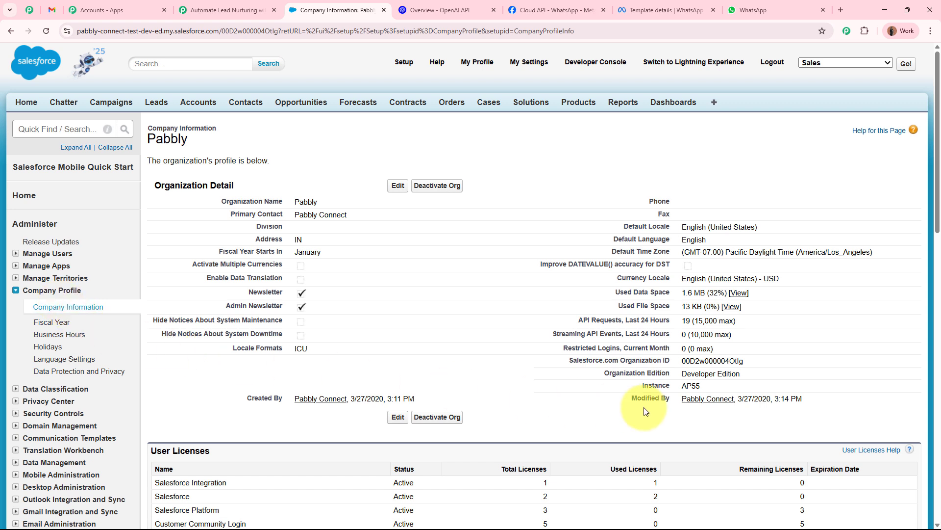
left_click_drag(683, 386, 707, 393)
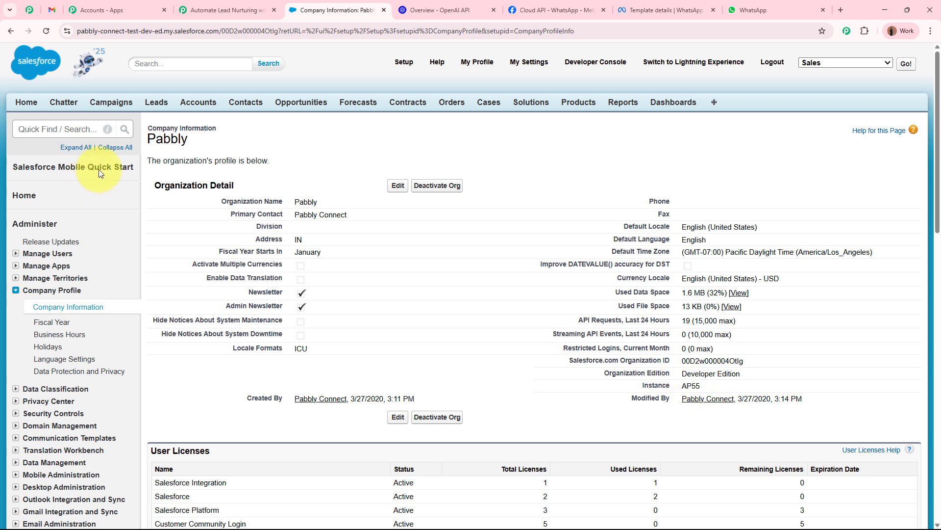
left_click(152, 102)
left_click(227, 11)
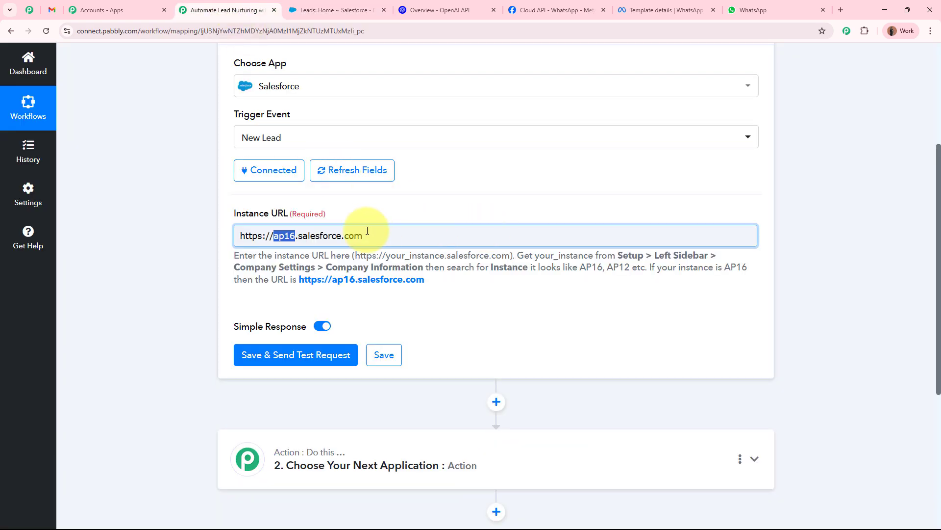
type("ap55")
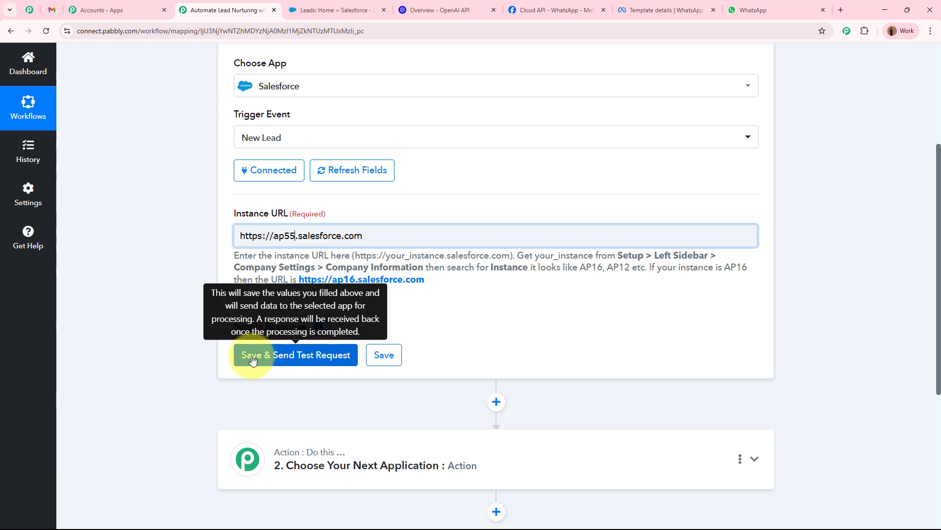
left_click(172, 334)
scroll(171, 333, "down", 2)
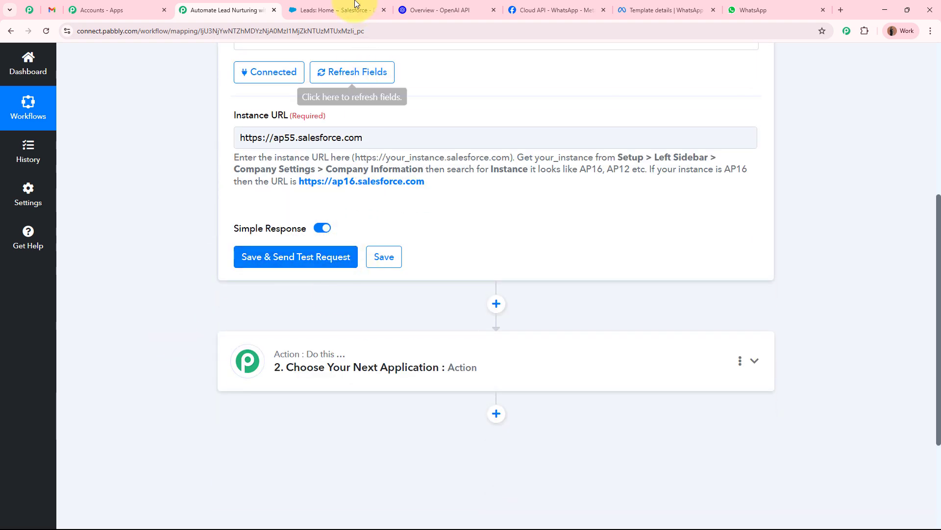
Step: Open the Test Lead3 record from the recent leads in Salesforce and examine its lead details
left_click(323, 10)
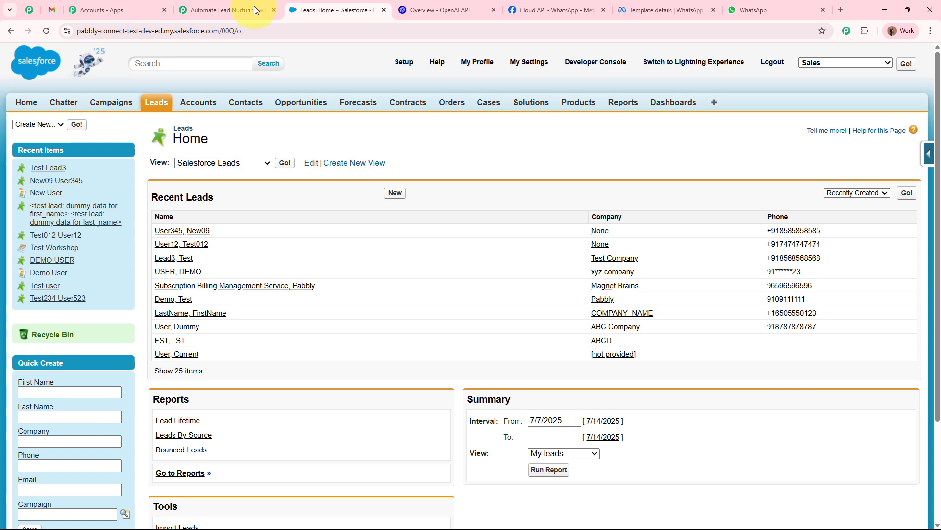
left_click(186, 259)
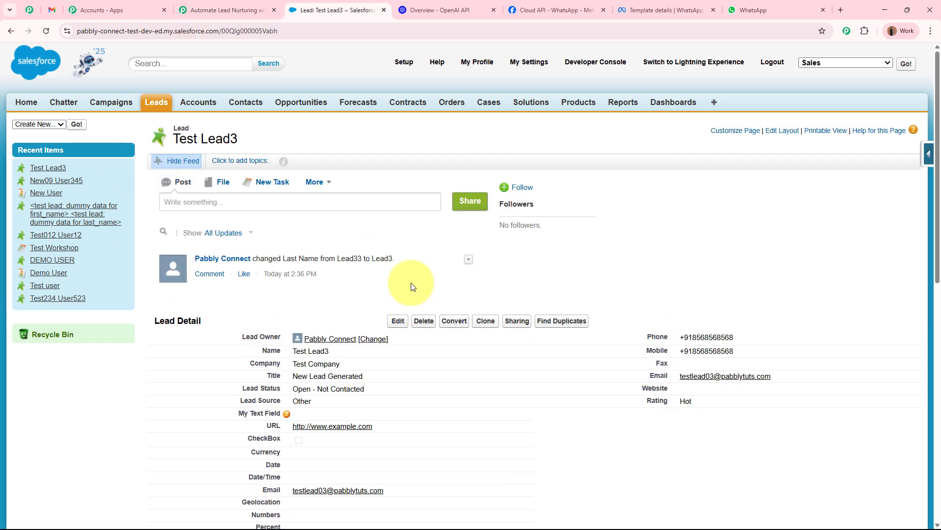
scroll(412, 285, "down", 2)
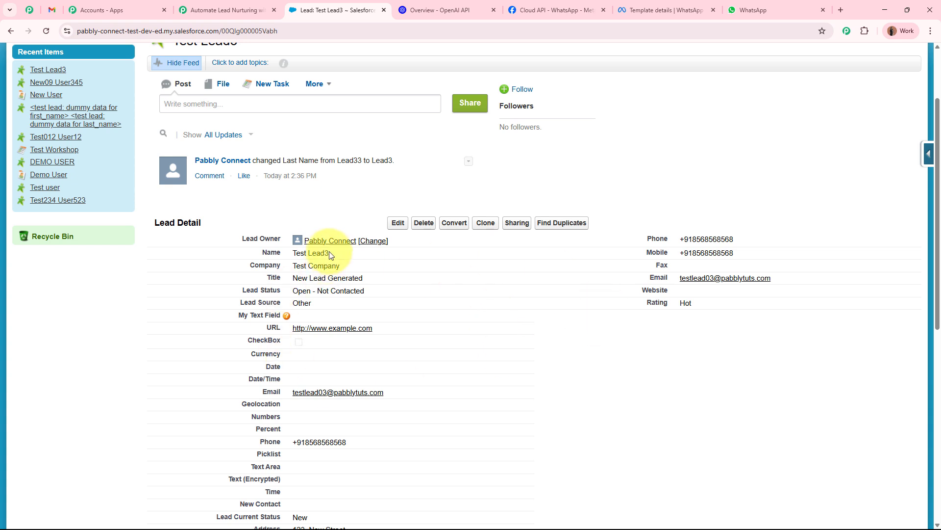
left_click_drag(329, 254, 285, 251)
left_click(692, 381)
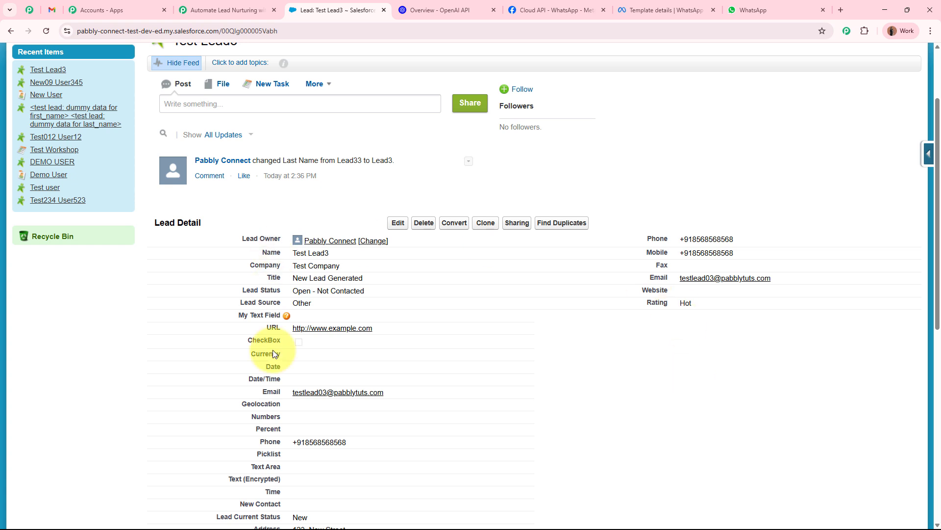
Step: Check the title and street in the workflow trigger's received response against the Test Lead03 record in Salesforce
left_click(212, 4)
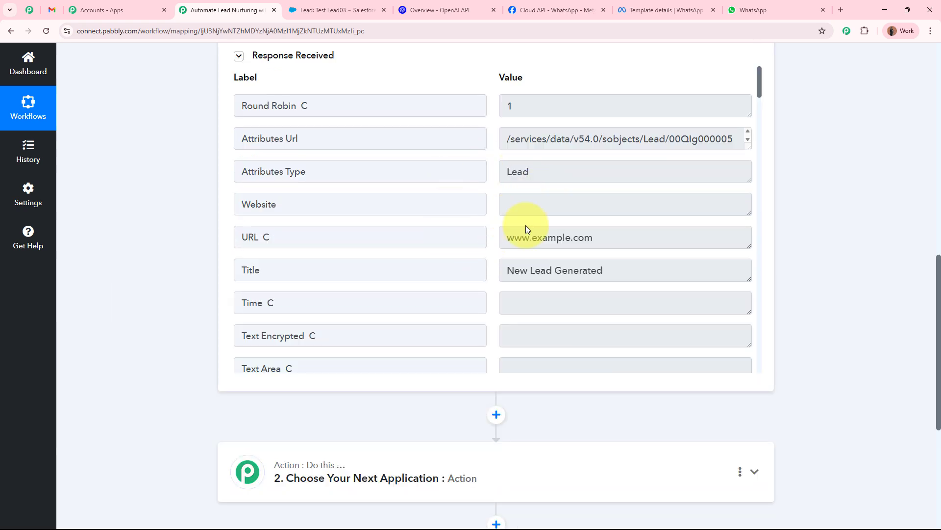
left_click_drag(614, 268, 481, 259)
scroll(484, 255, "down", 6)
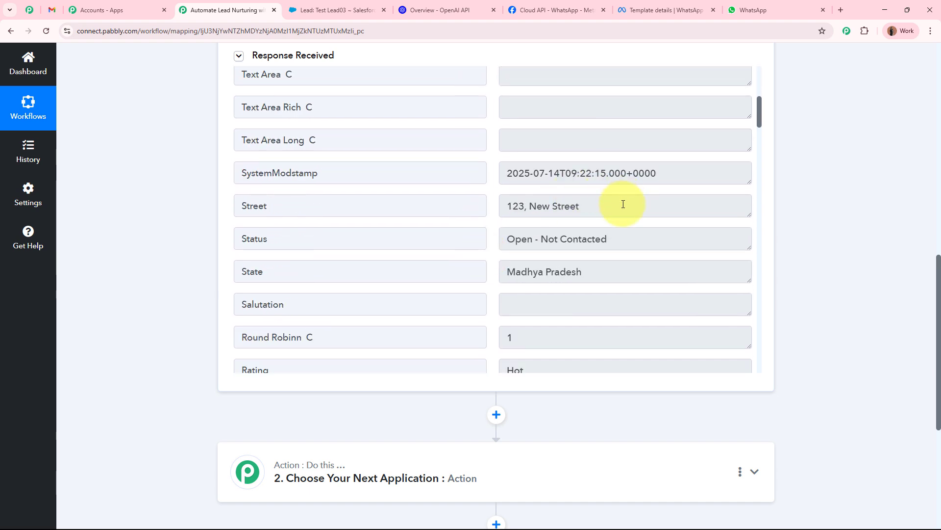
left_click_drag(623, 204, 448, 200)
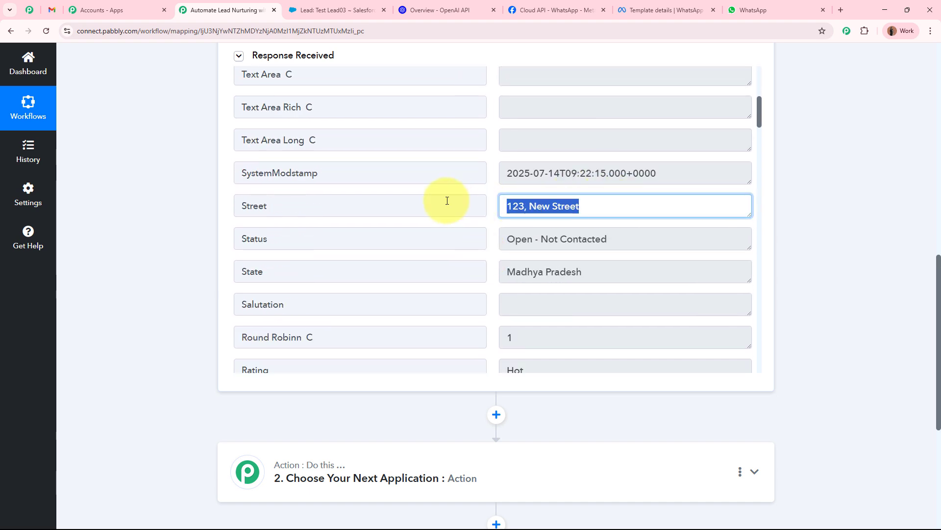
left_click(327, 6)
scroll(699, 390, "down", 6)
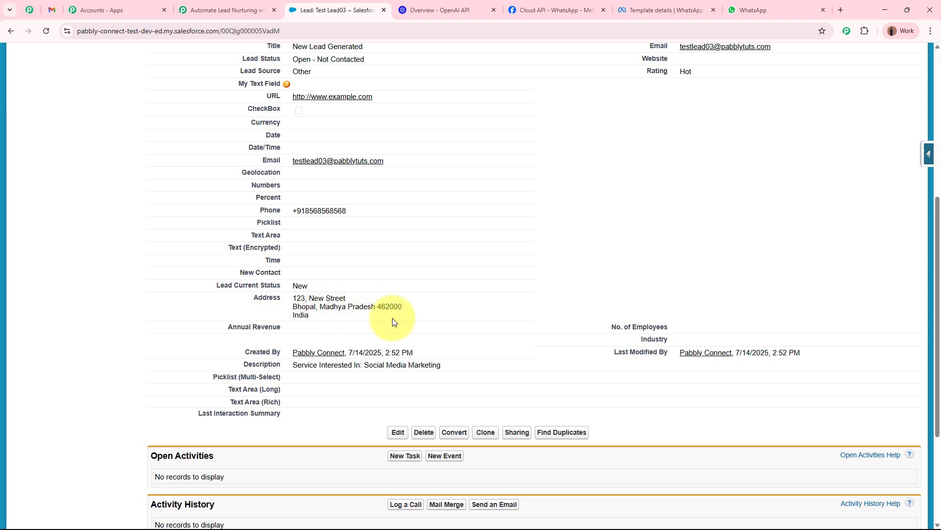
scroll(658, 313, "up", 1)
scroll(657, 313, "up", 5)
scroll(657, 312, "down", 1)
scroll(658, 313, "up", 1)
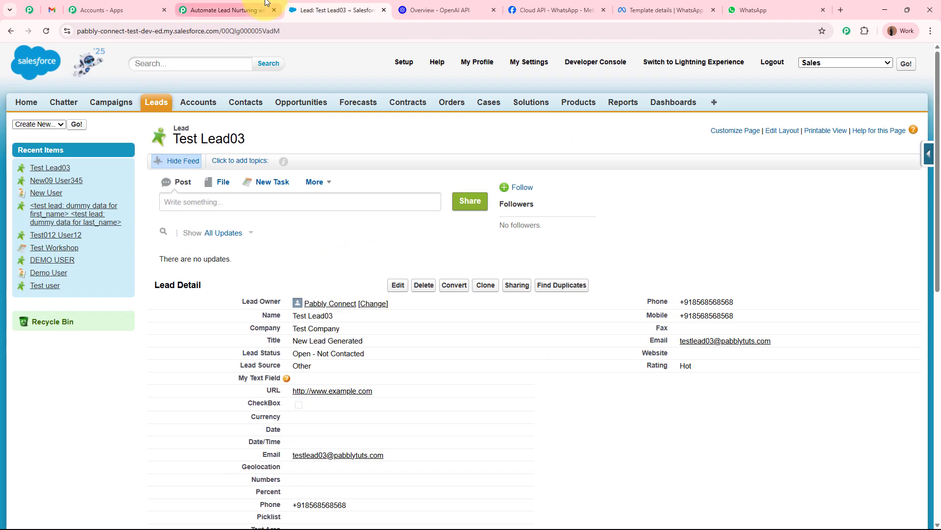
Step: Check the state, status, rating, postal code and phone values in the workflow trigger's received response
left_click(226, 10)
left_click_drag(620, 272, 494, 271)
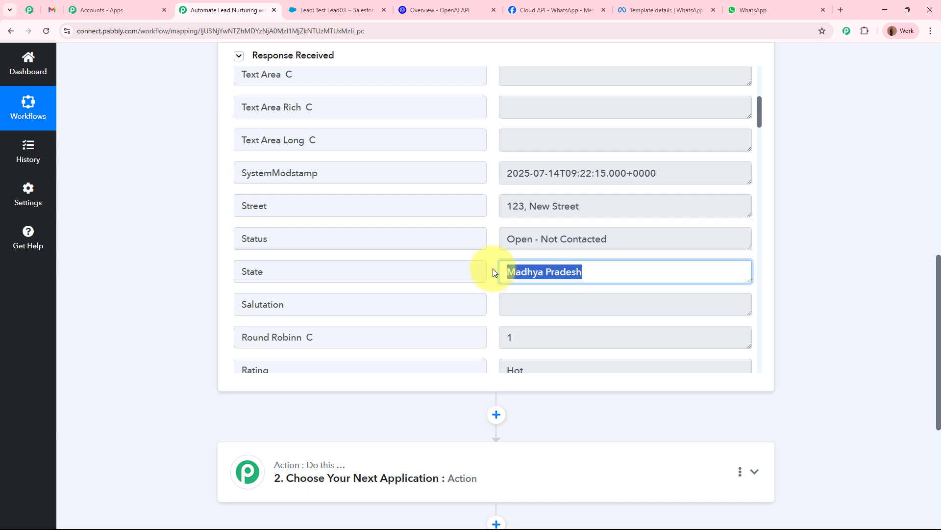
left_click_drag(645, 239, 472, 235)
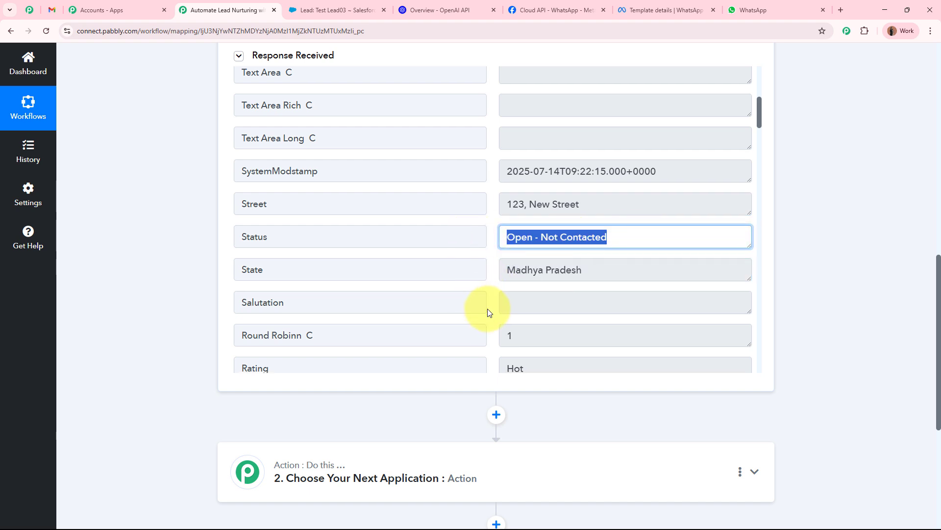
scroll(559, 230, "down", 4)
left_click_drag(545, 174, 473, 174)
left_click_drag(578, 210, 479, 216)
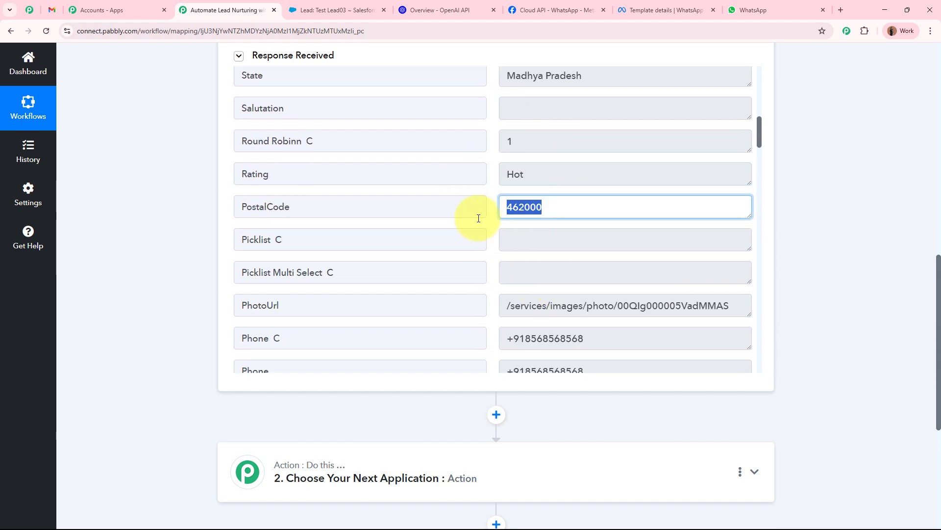
scroll(487, 268, "down", 1)
scroll(487, 269, "down", 1)
left_click_drag(598, 271, 490, 271)
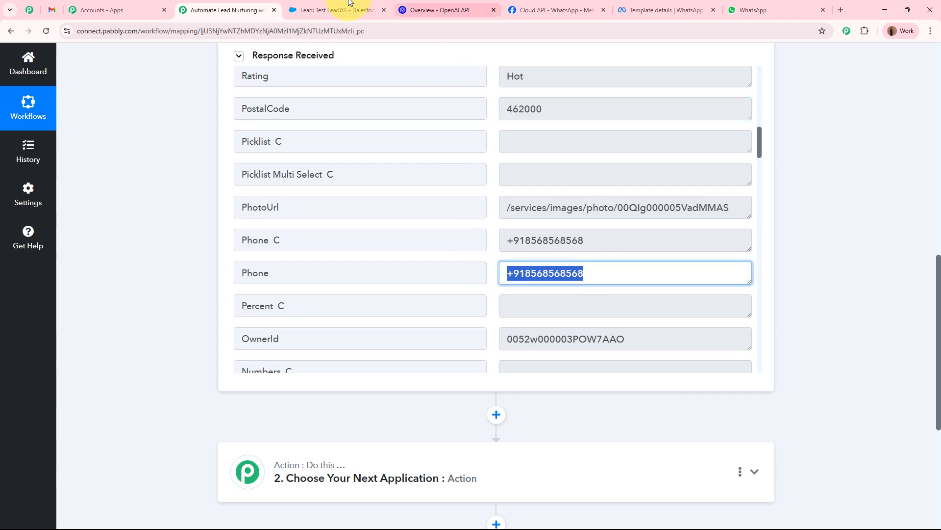
Step: Compare the phone and name values in the trigger response with the lead details in Salesforce
left_click(338, 10)
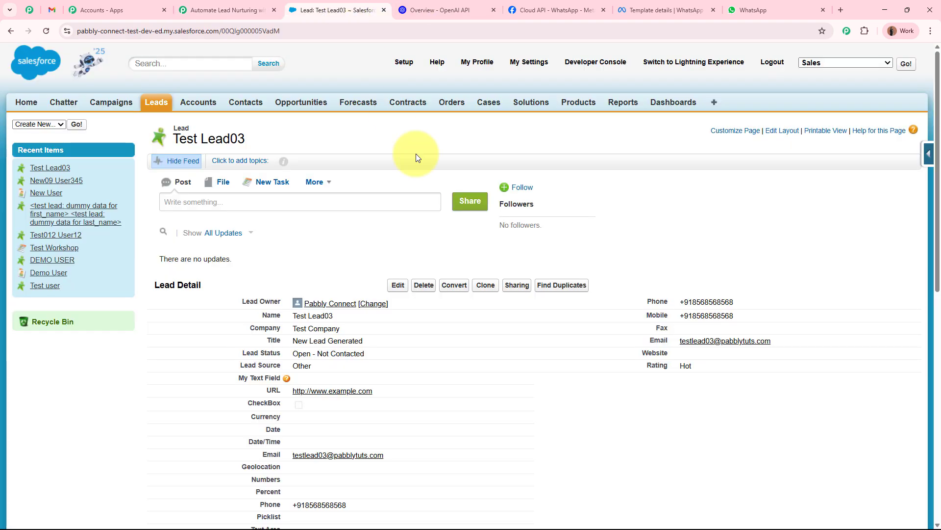
left_click(204, 5)
scroll(447, 296, "down", 5)
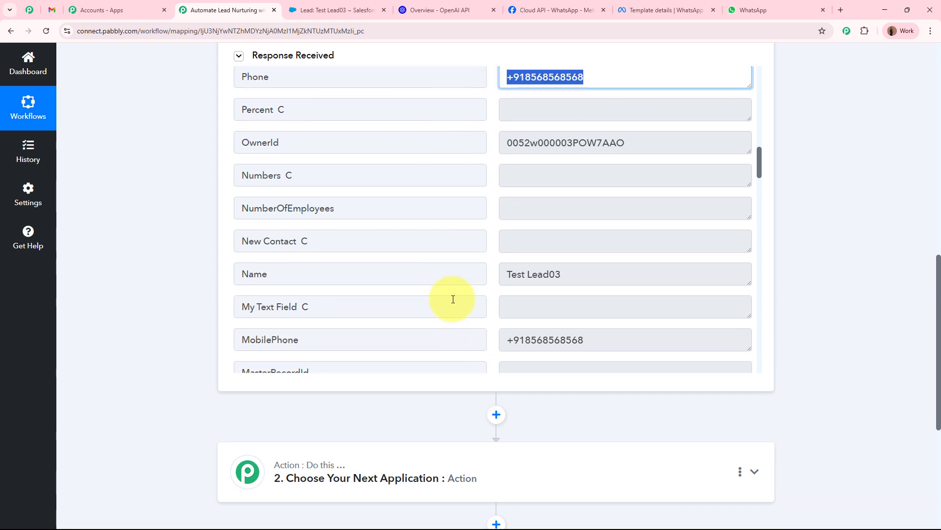
left_click_drag(593, 173, 492, 174)
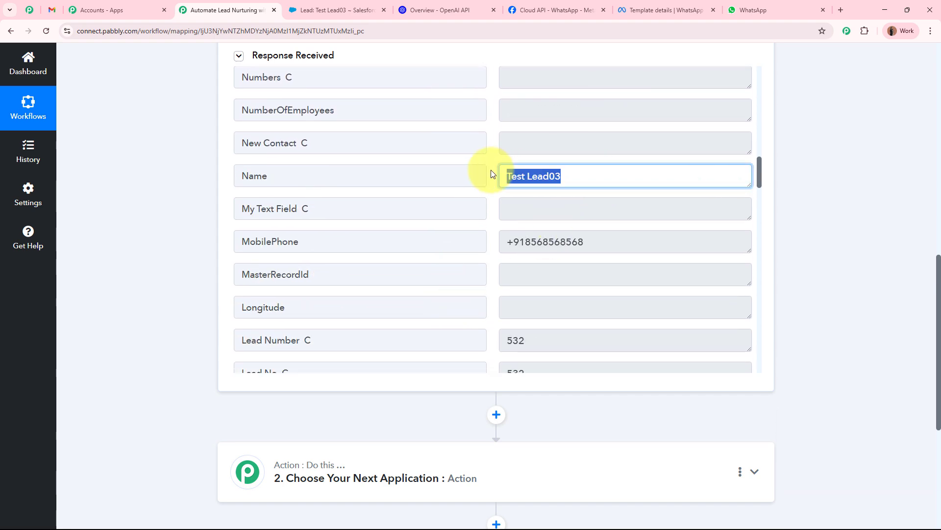
left_click(291, 13)
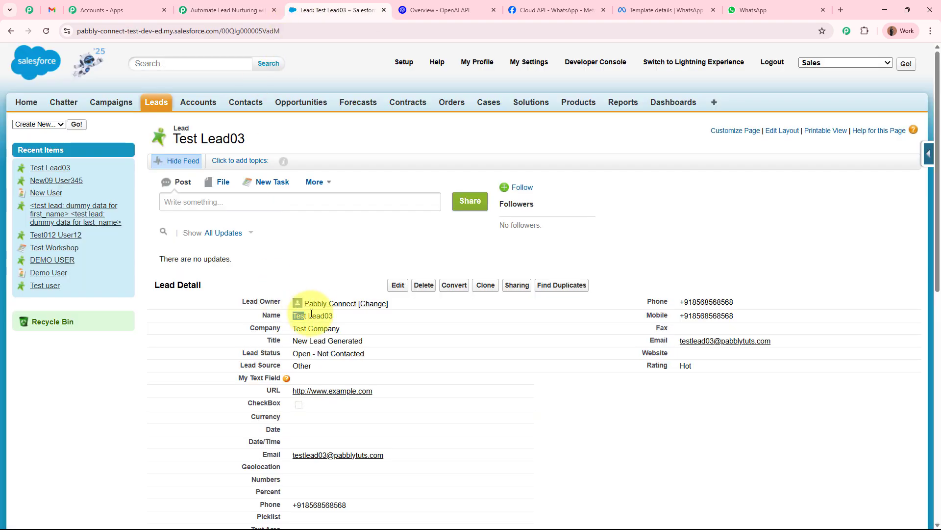
left_click_drag(312, 314, 335, 304)
left_click(351, 322)
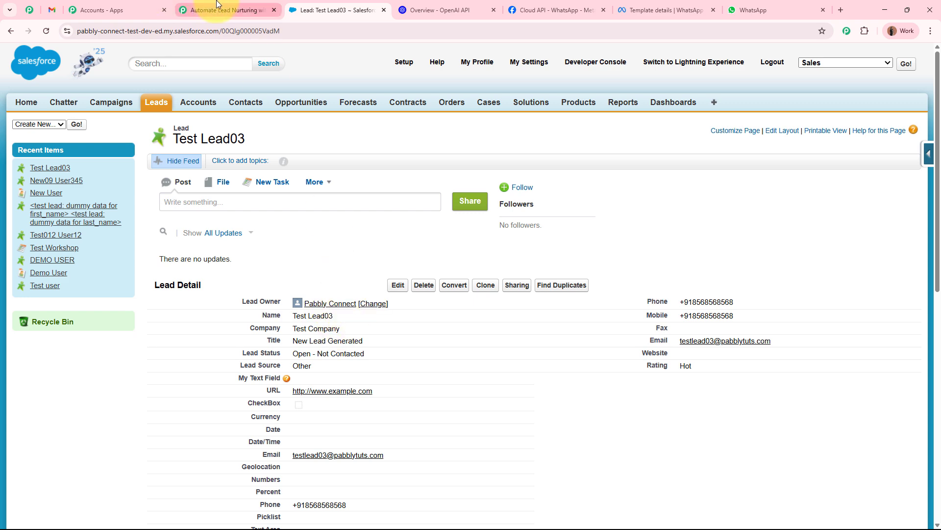
Step: Compare the Description value in the trigger response with the description on the Salesforce lead record
left_click(218, 5)
scroll(534, 260, "down", 5)
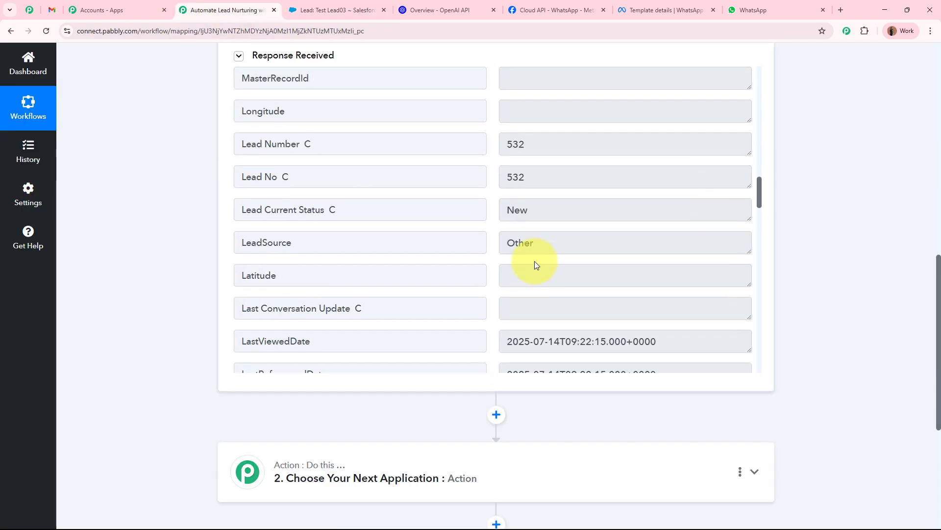
scroll(535, 261, "down", 3)
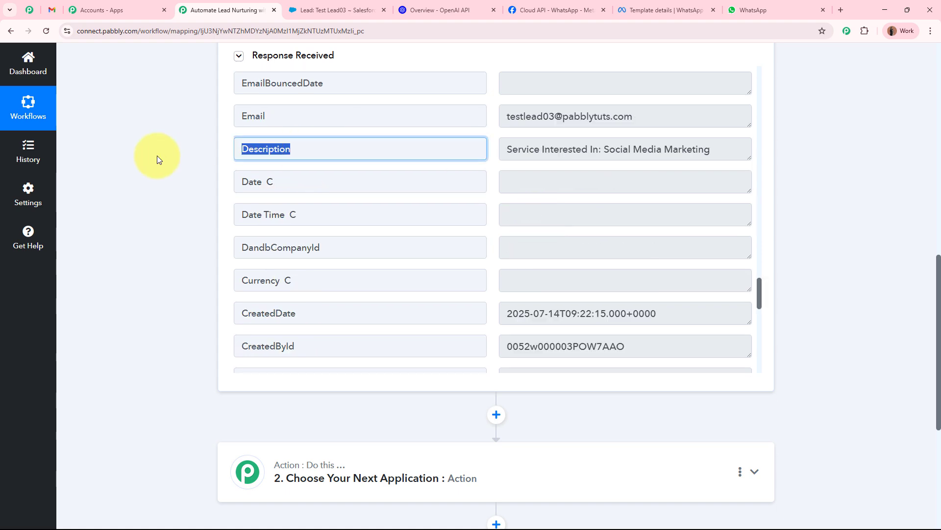
left_click_drag(508, 149, 706, 152)
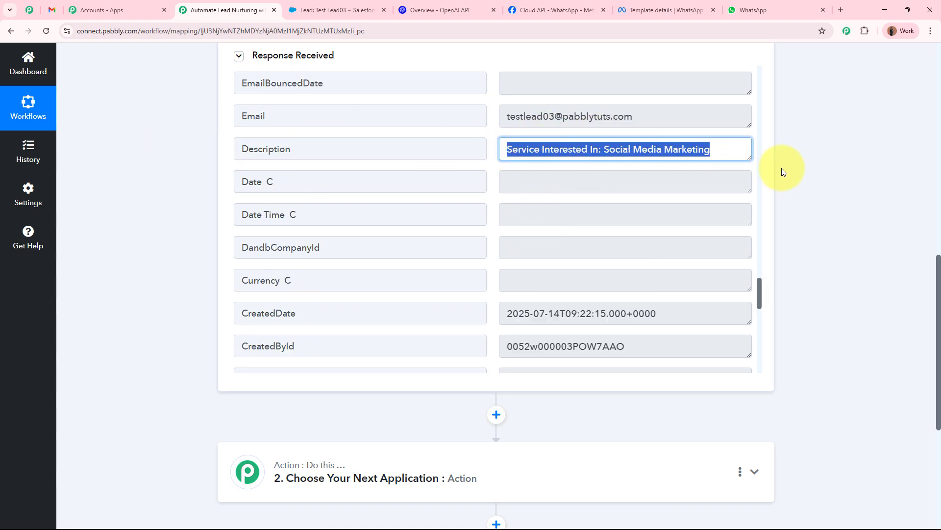
left_click(837, 184)
left_click(355, 10)
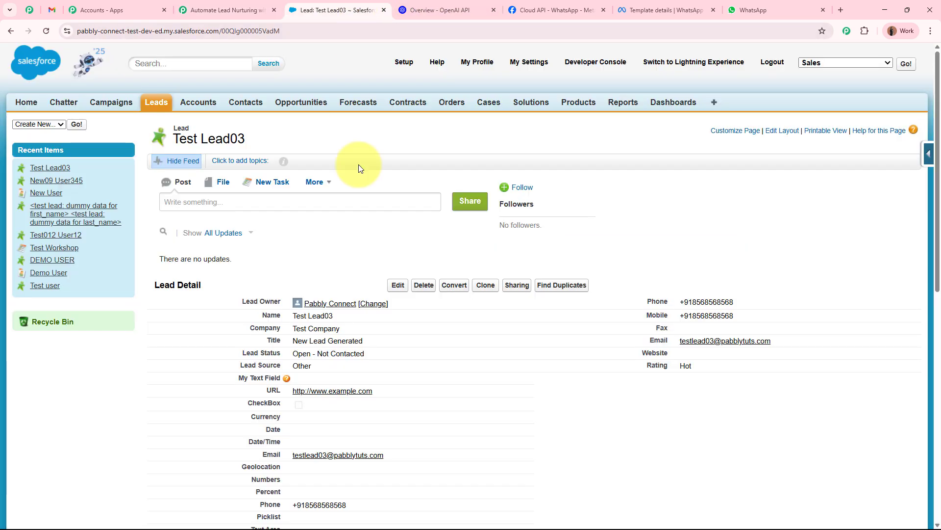
scroll(548, 406, "down", 6)
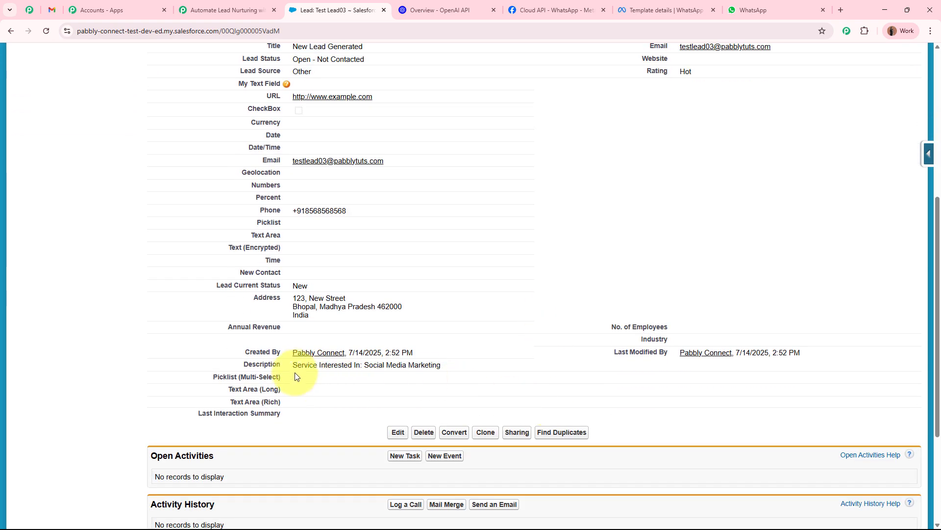
left_click_drag(294, 373, 454, 362)
left_click(544, 372)
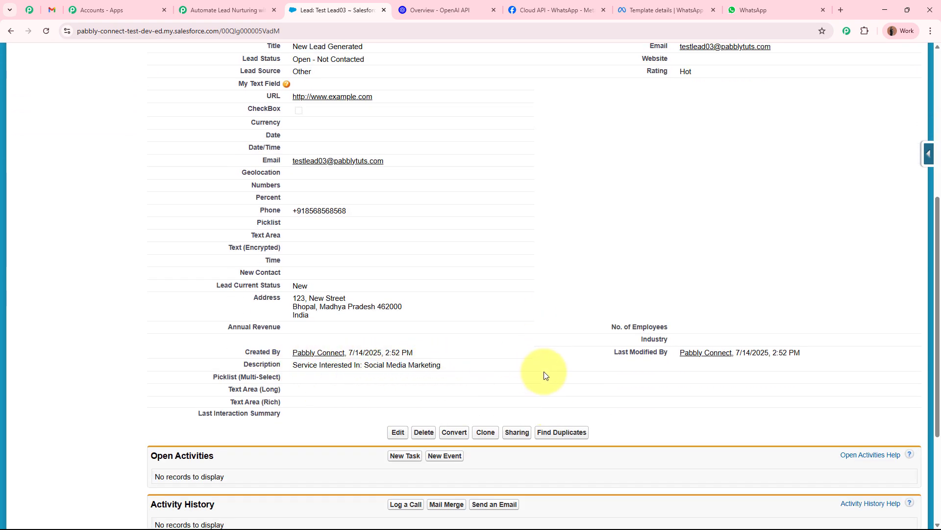
scroll(545, 374, "up", 6)
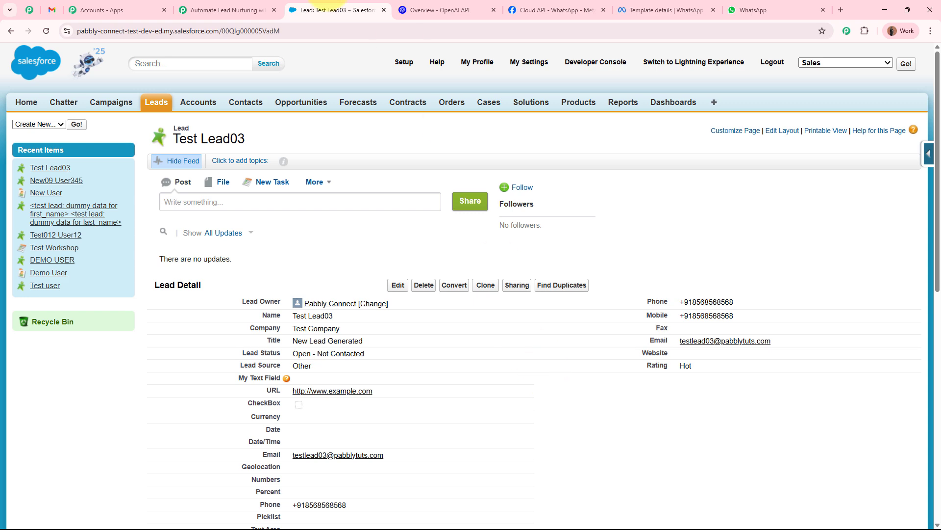
Step: Collapse the Salesforce New Lead trigger step in the workflow, briefly revisiting the lead record in Salesforce
left_click(225, 10)
scroll(172, 305, "up", 8)
scroll(171, 308, "up", 4)
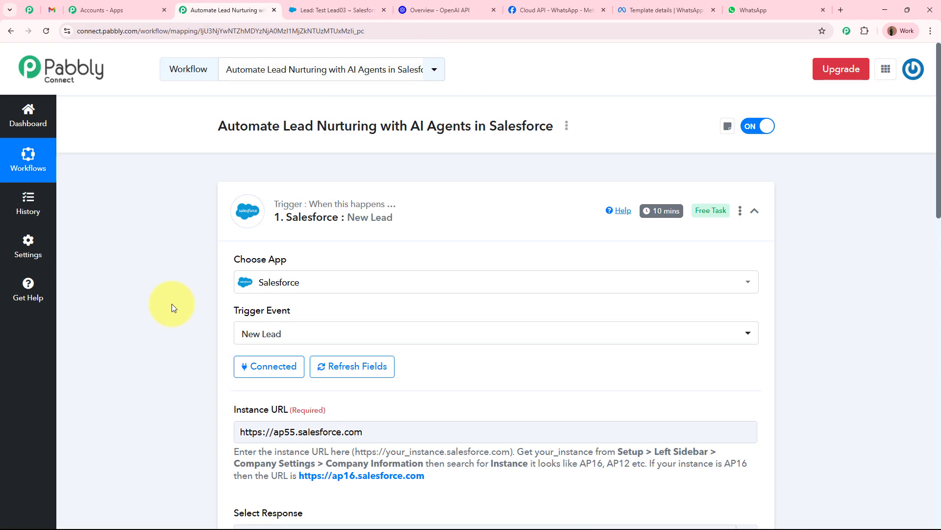
left_click(552, 226)
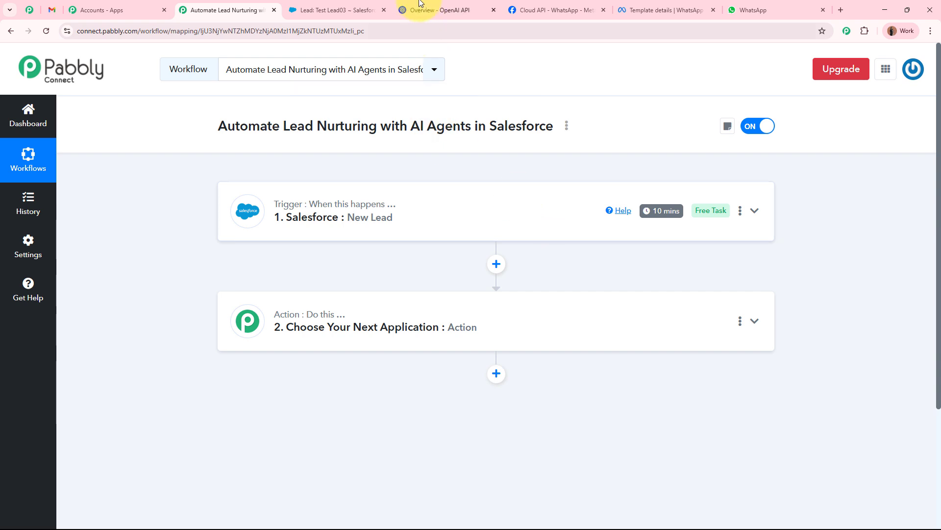
left_click(322, 4)
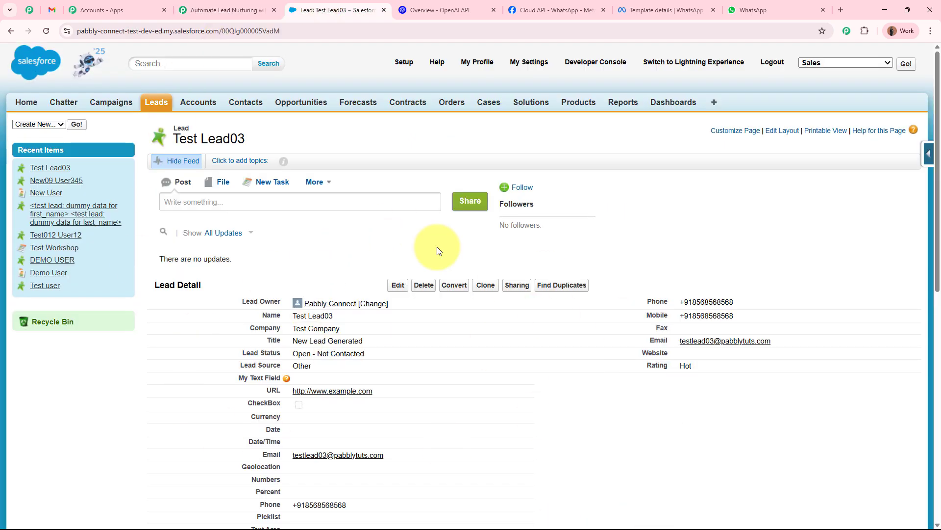
left_click(225, 9)
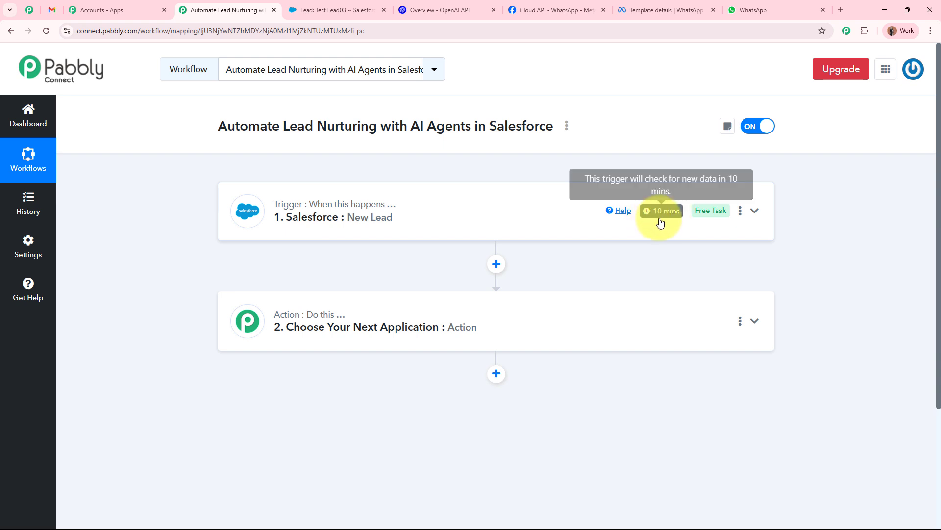
Step: Set the Salesforce trigger's check interval to every 10 minutes and save it
left_click(739, 212)
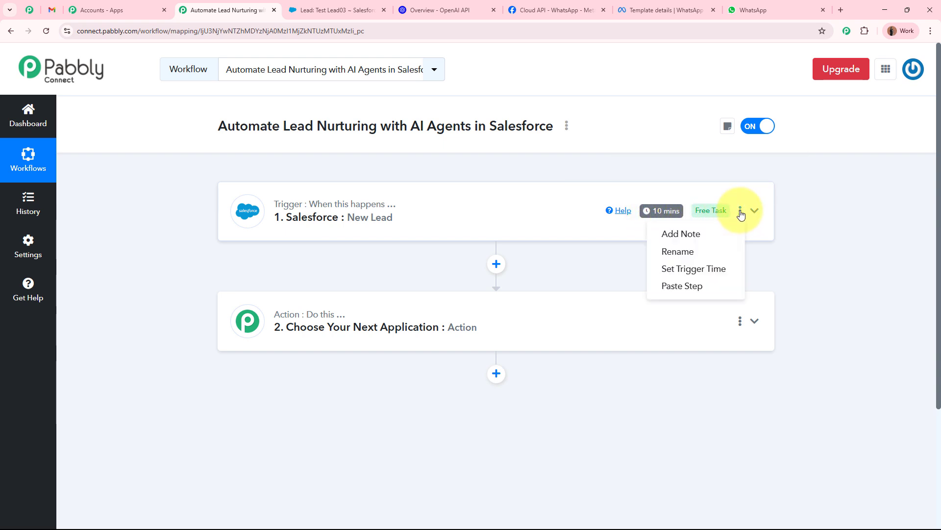
left_click(708, 269)
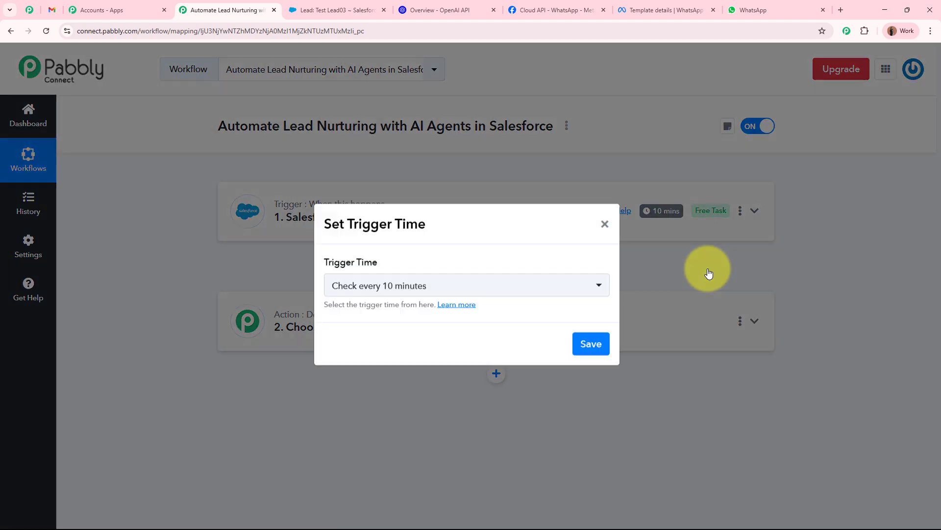
left_click(409, 285)
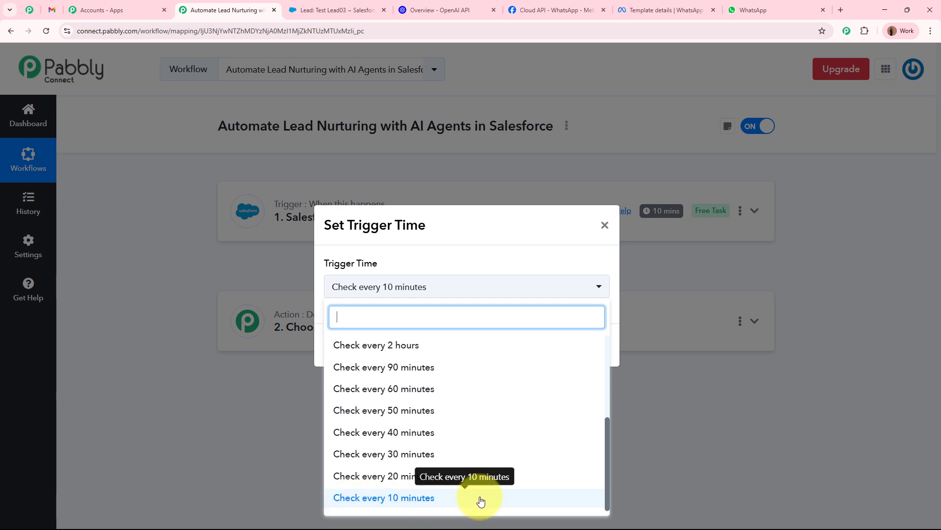
scroll(481, 500, "up", 2)
scroll(481, 490, "up", 2)
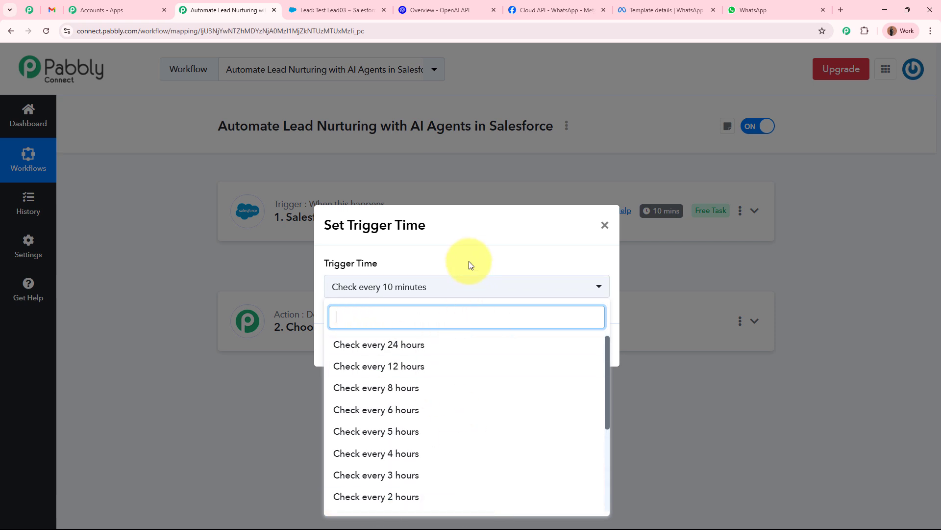
left_click(393, 263)
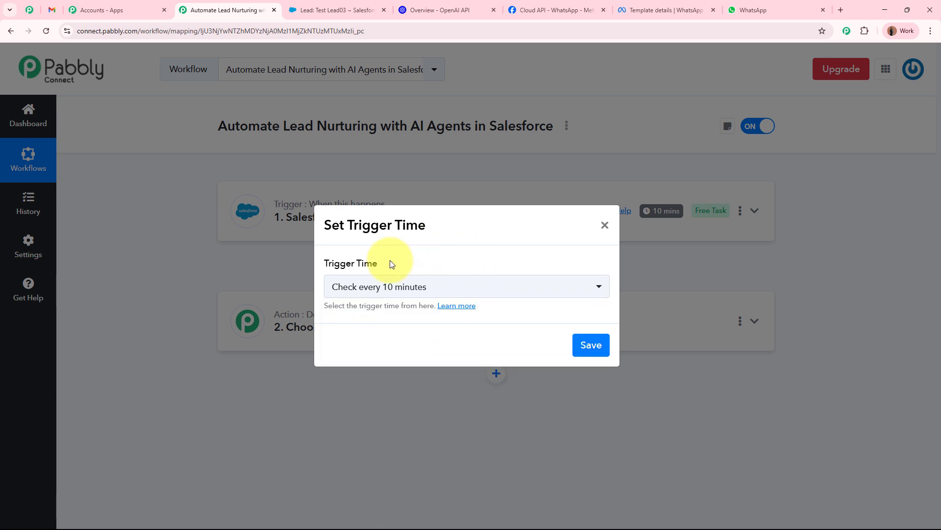
left_click(583, 345)
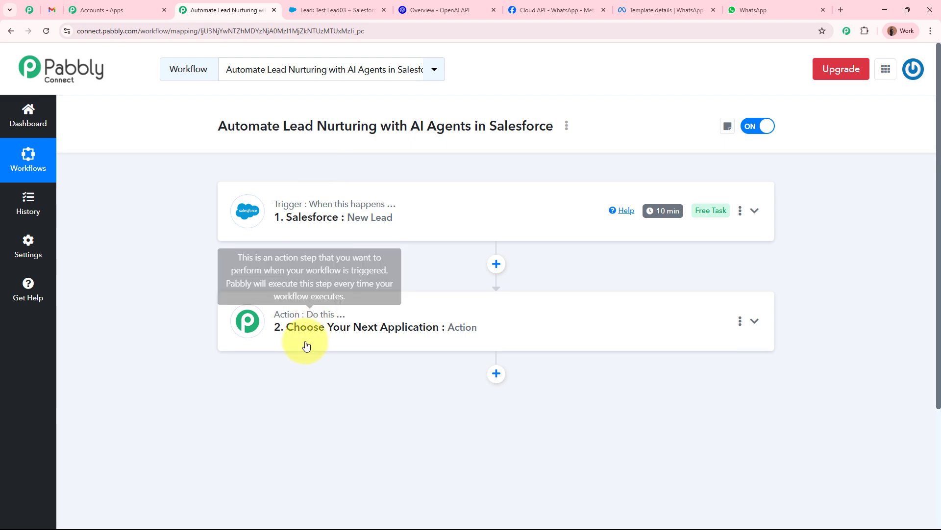
Step: Expand the workflow's second step to show the apps available for the action
left_click(539, 341)
scroll(488, 295, "down", 3)
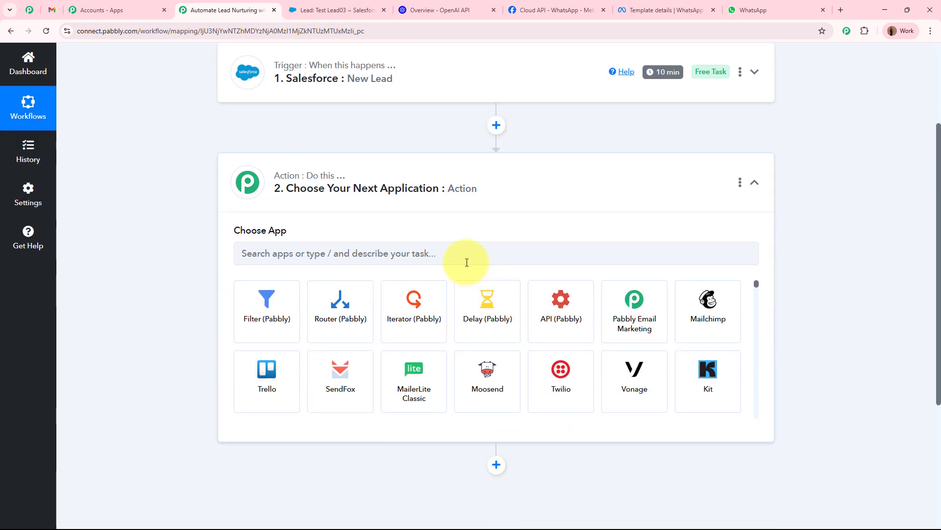
scroll(467, 256, "up", 2)
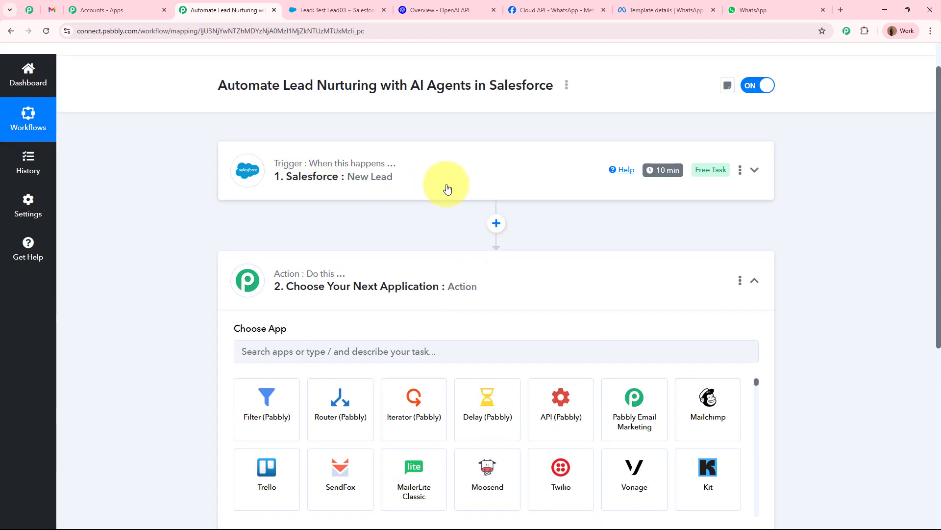
Step: Review the service of interest in the Description field of the Salesforce lead record, and return to the workflow
left_click(338, 10)
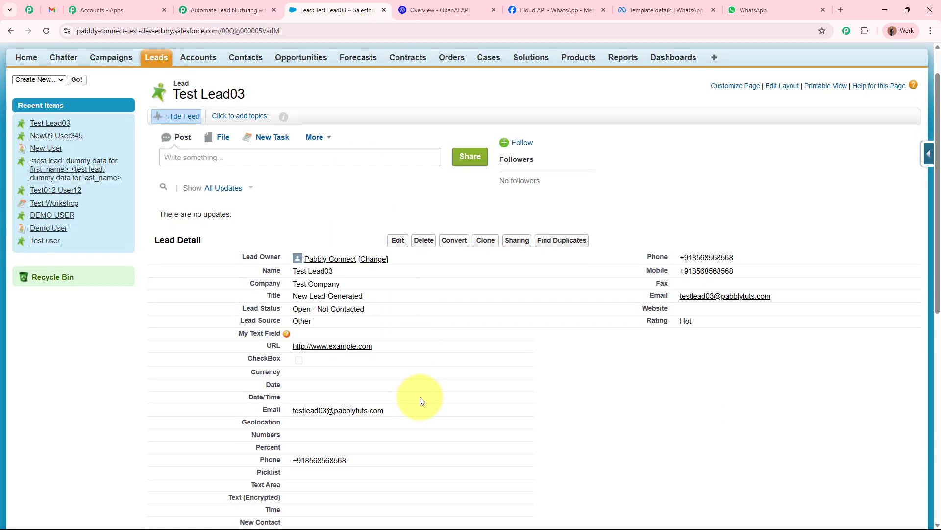
scroll(420, 401, "down", 3)
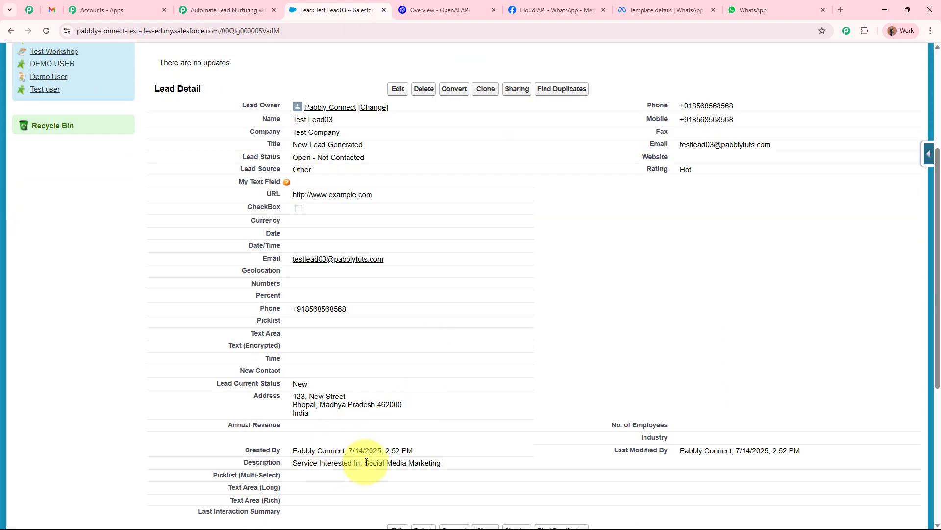
left_click_drag(365, 462, 470, 460)
left_click(454, 349)
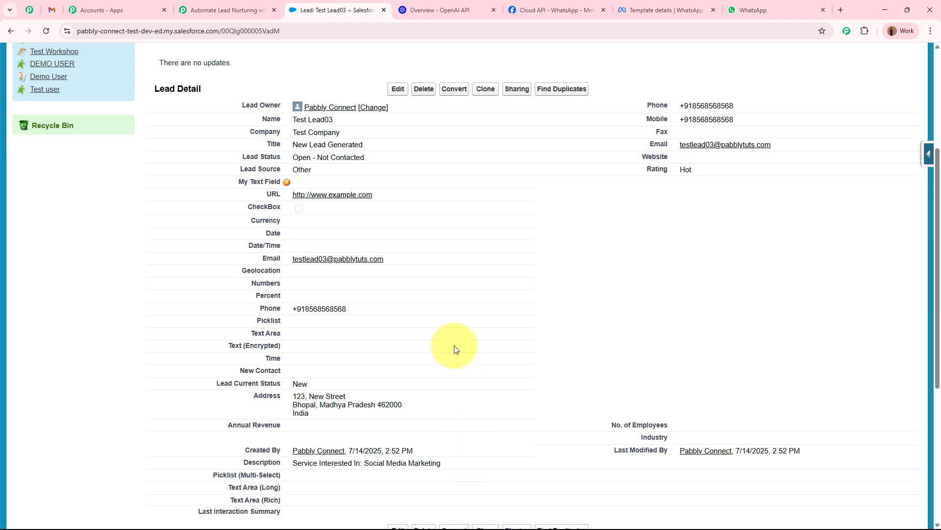
left_click_drag(364, 462, 465, 464)
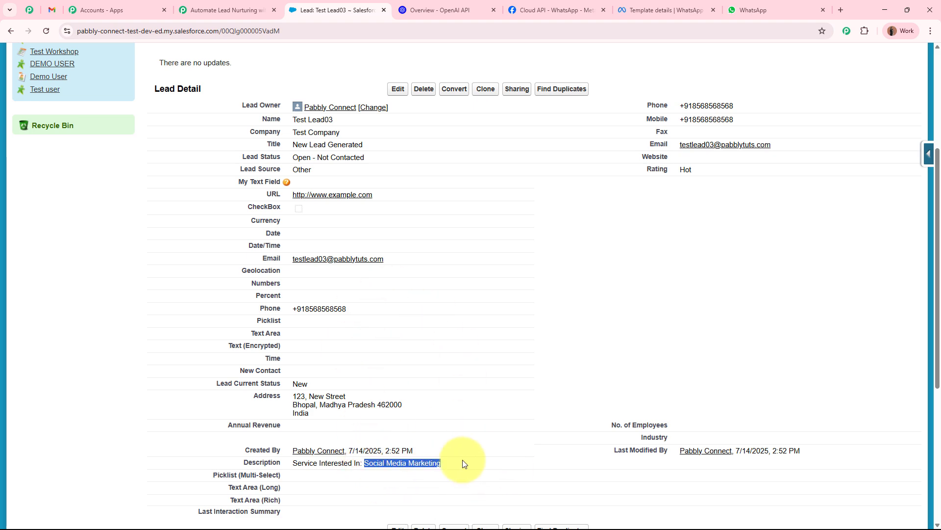
left_click(478, 464)
scroll(485, 464, "up", 4)
key("ctrl+shift+Tab")
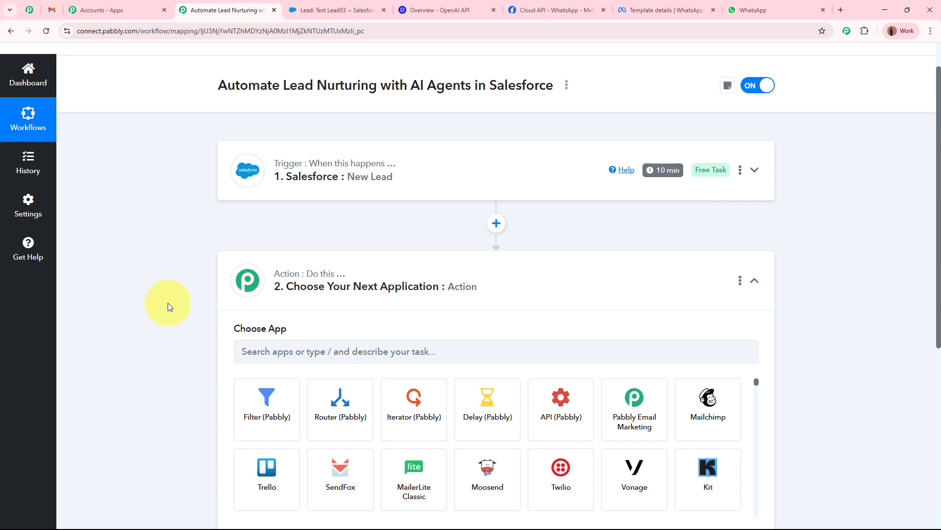
Step: Set the second step's app to OpenAI (ChatGPT, DALL-E, Whisper) with ChatGPT as the action event
left_click(316, 350)
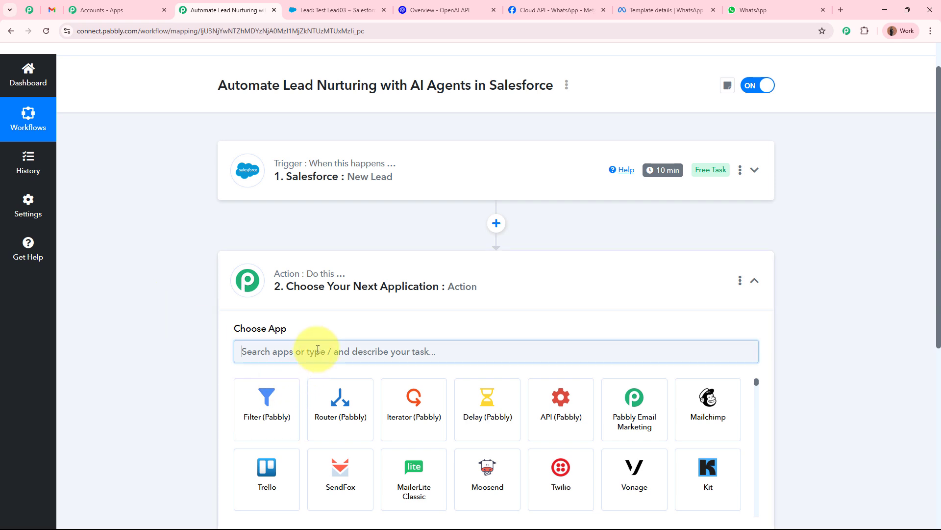
type("OpenAI")
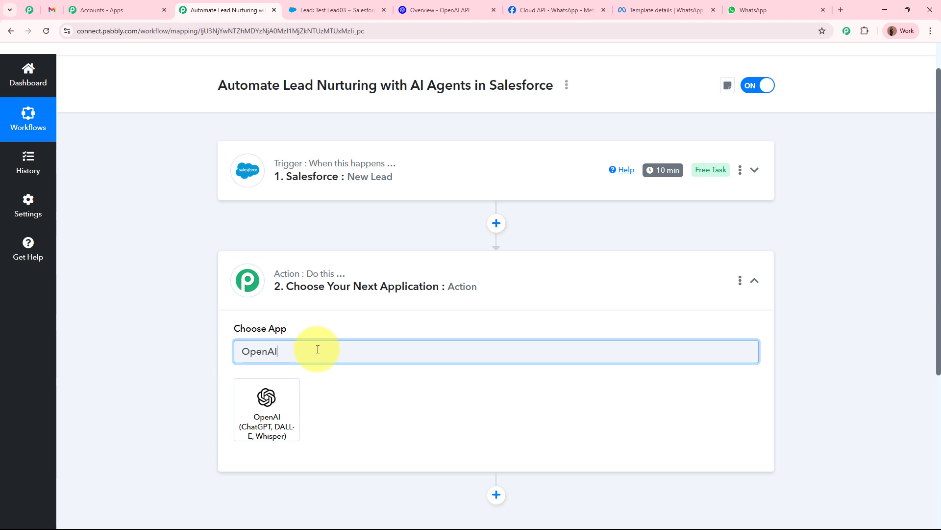
left_click(282, 410)
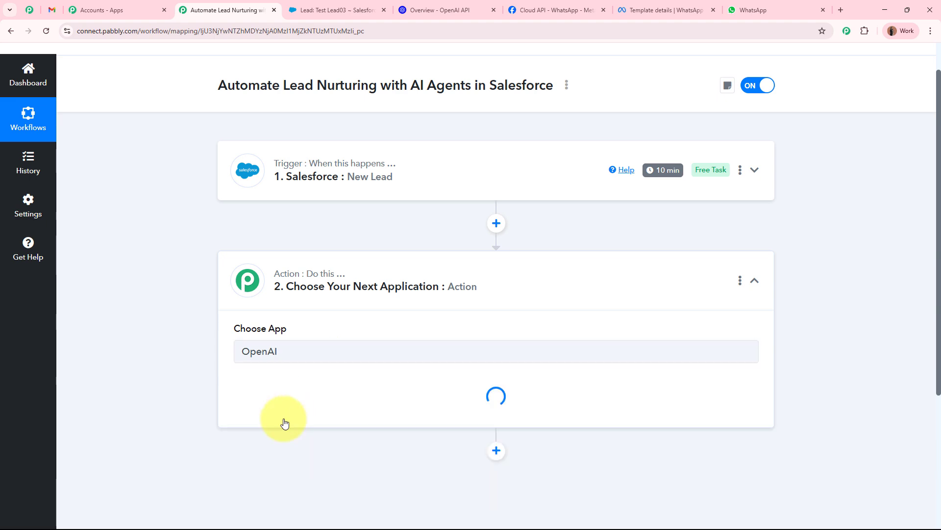
left_click(350, 6)
left_click(428, 7)
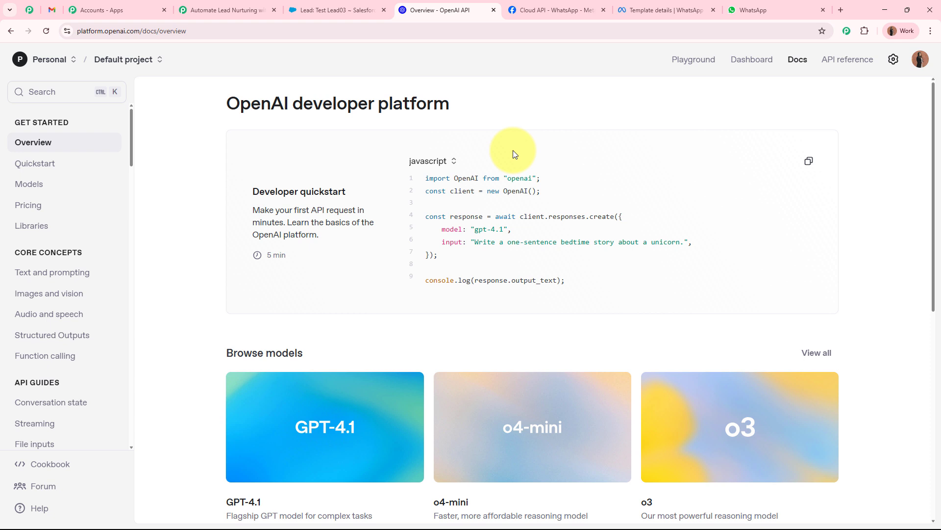
left_click(226, 9)
scroll(143, 338, "down", 2)
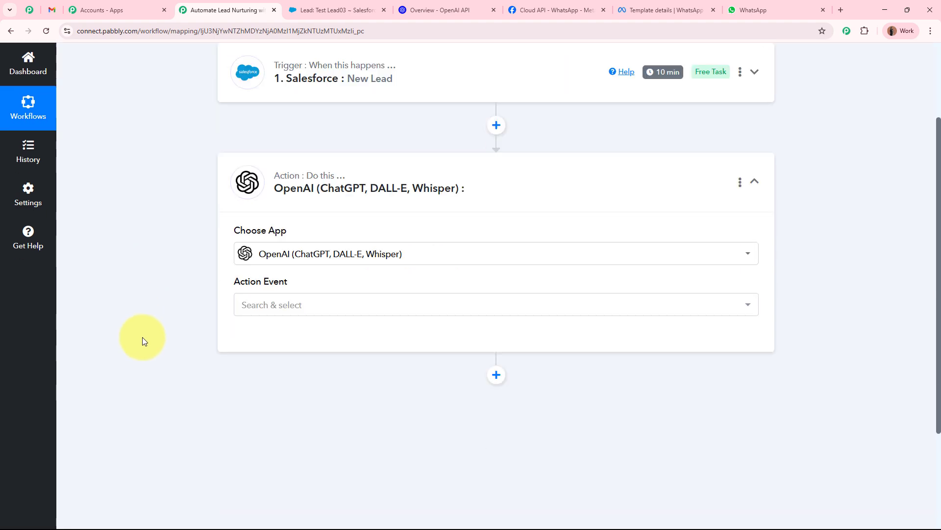
left_click(302, 312)
left_click(352, 124)
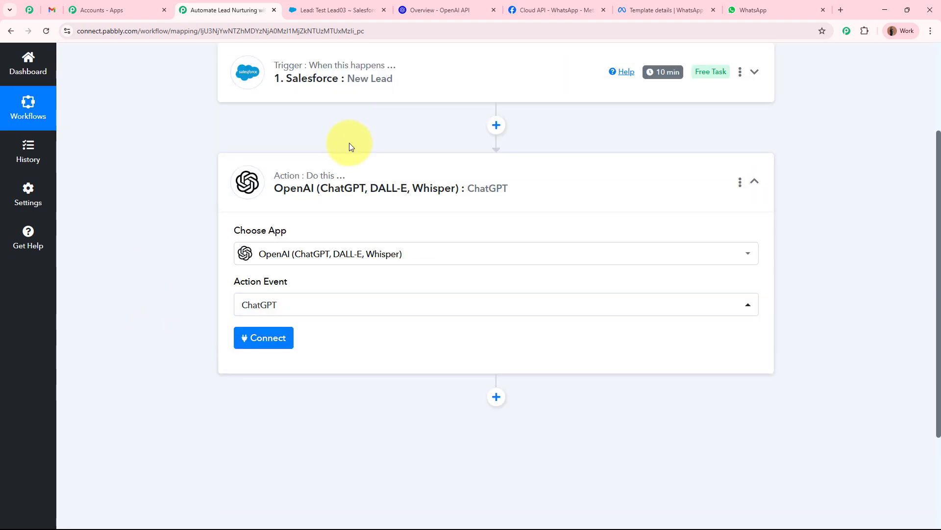
Step: Start a new OpenAI connection for the ChatGPT action and open the linked OpenAI API keys page
left_click(279, 345)
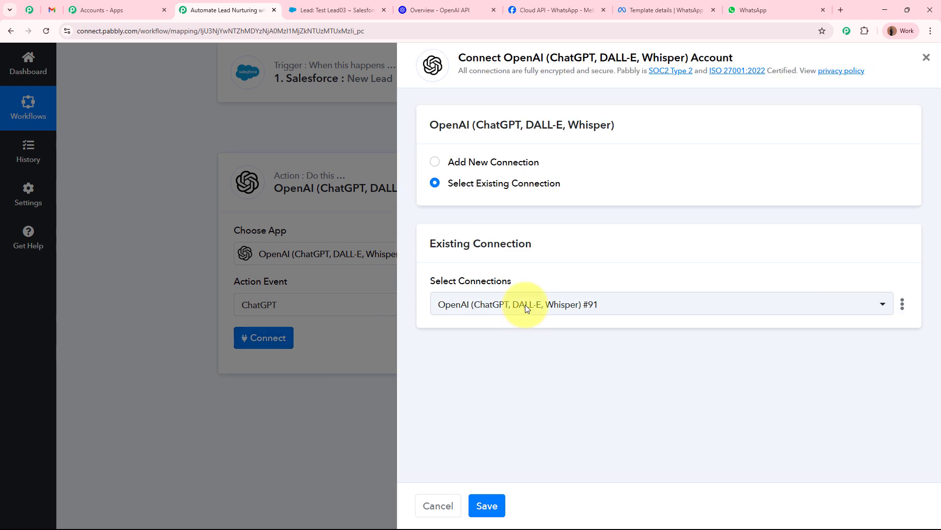
left_click(466, 166)
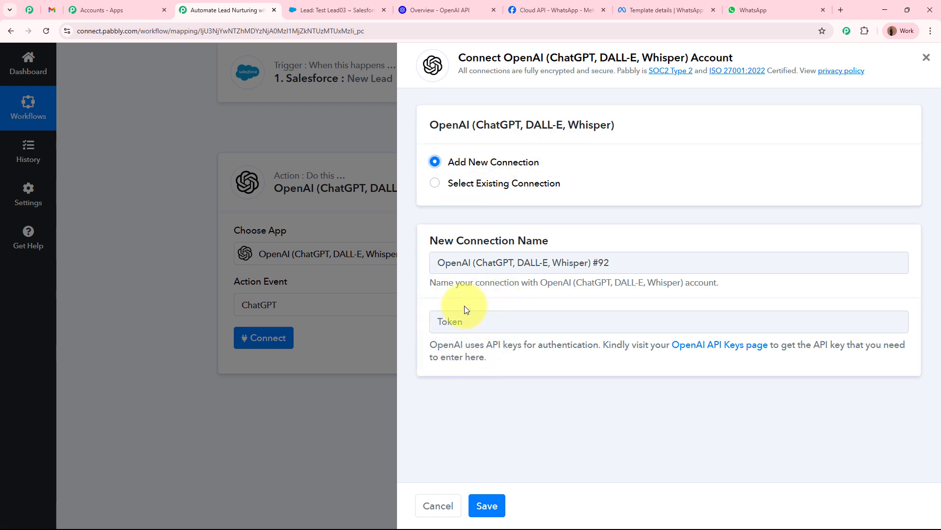
left_click(743, 351)
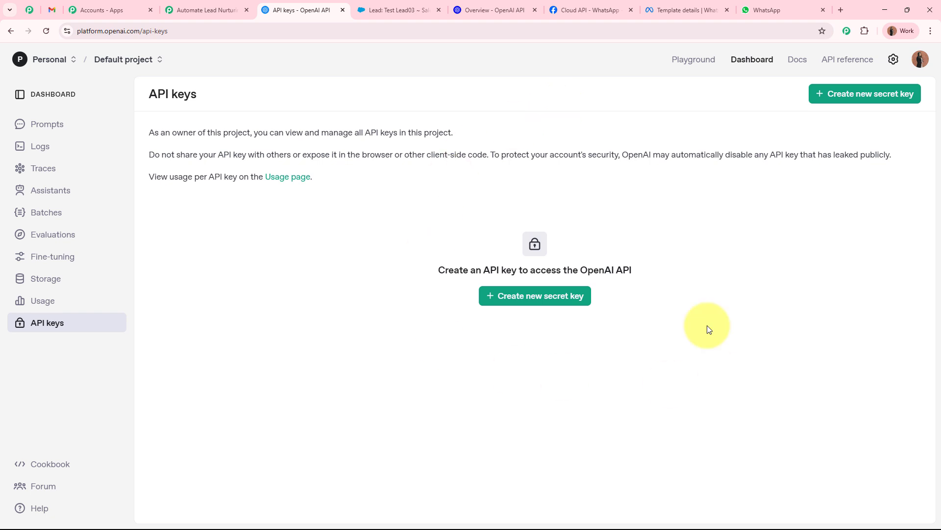
Step: Create a new OpenAI secret key named Test in the Default project
left_click(556, 304)
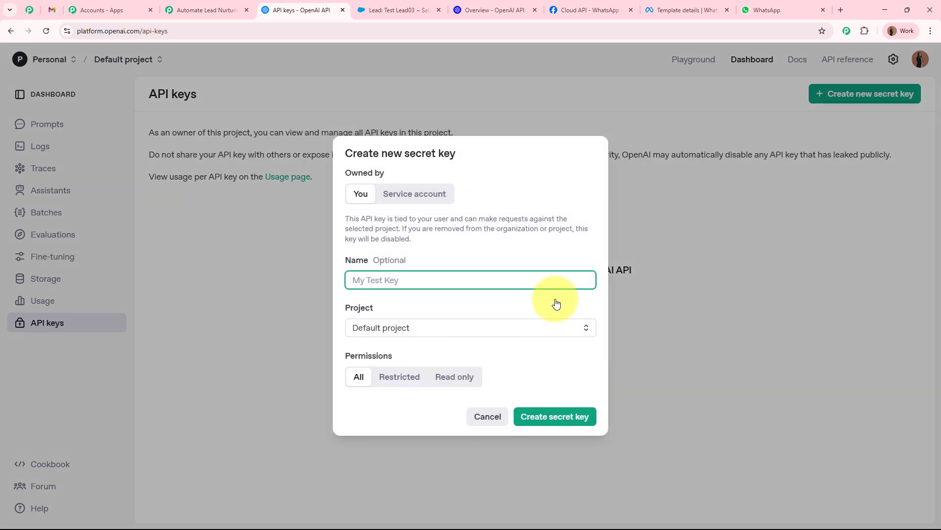
type("tES")
key("BackSpace")
key("BackSpace")
key("BackSpace")
type("T")
left_click(503, 331)
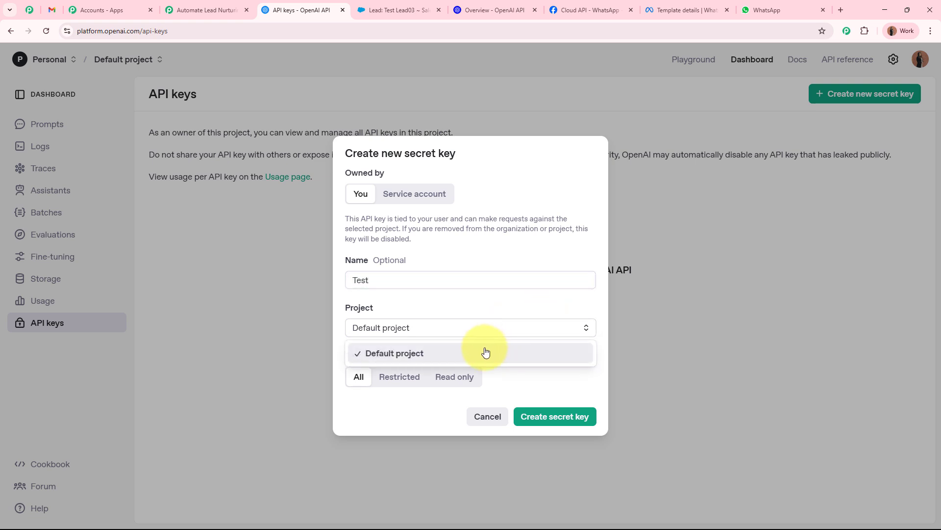
left_click(486, 351)
left_click(542, 420)
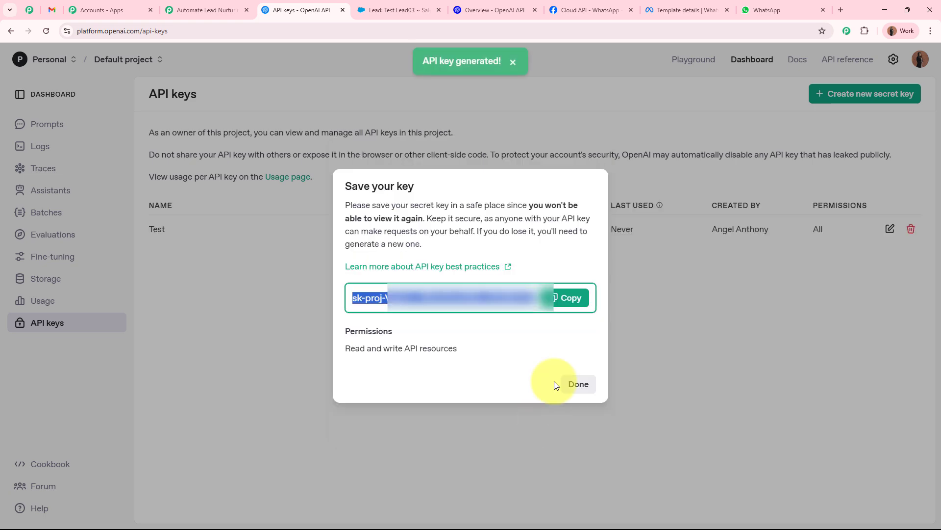
Step: Copy the new API key, paste it as the Token of the Pabbly Connect OpenAI connection, and save the connection
left_click(570, 297)
left_click(201, 10)
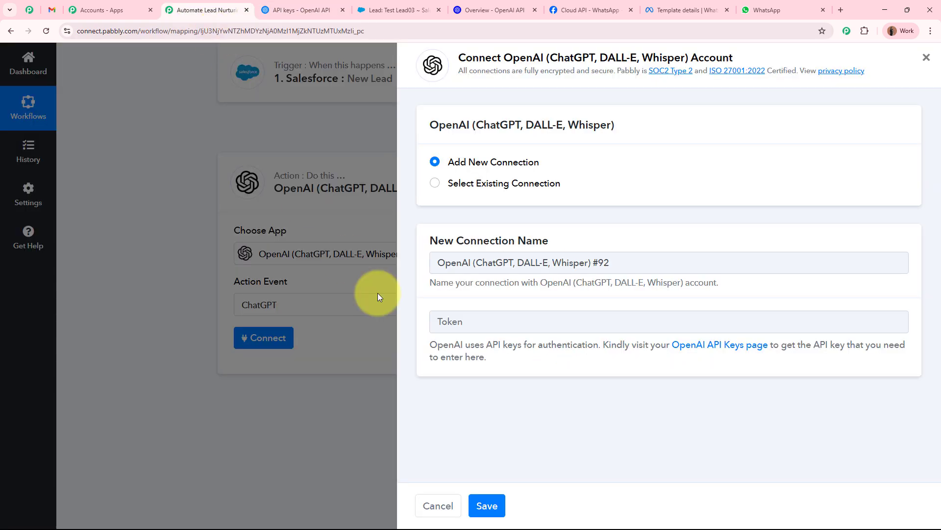
left_click(509, 322)
key("ctrl+v")
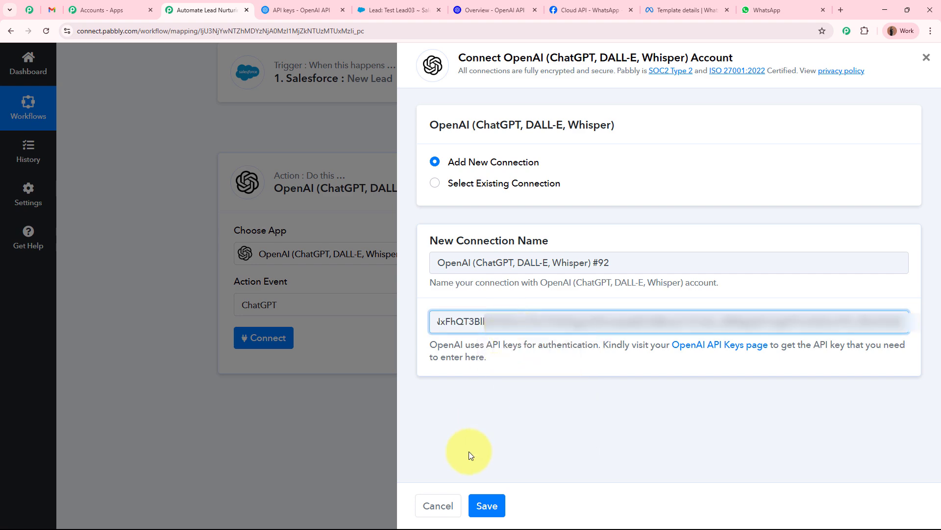
left_click(487, 505)
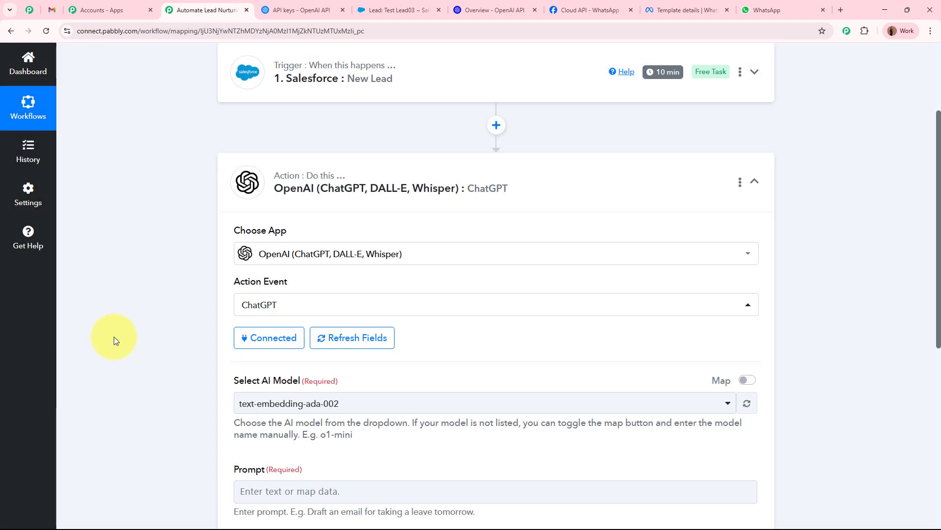
Step: Select gpt-4o-mini as the AI model for the ChatGPT action
scroll(114, 337, "down", 2)
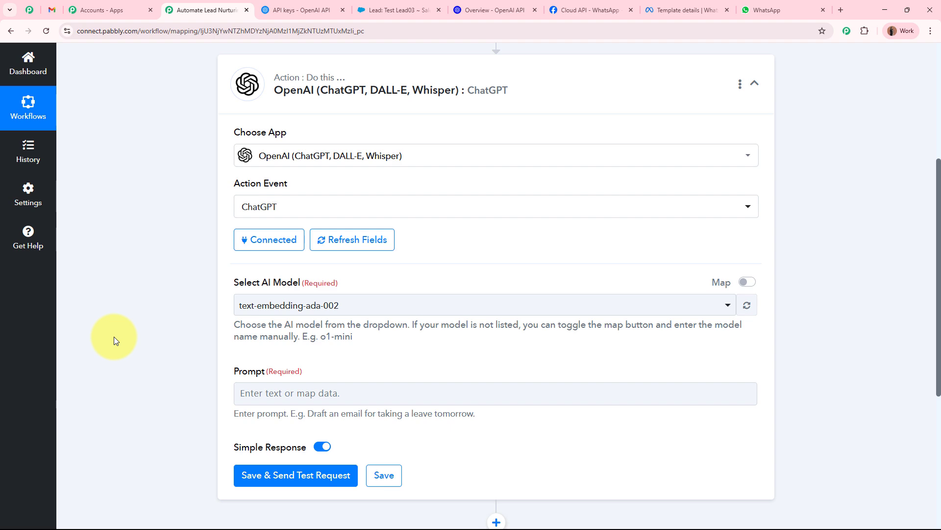
scroll(212, 316, "down", 4)
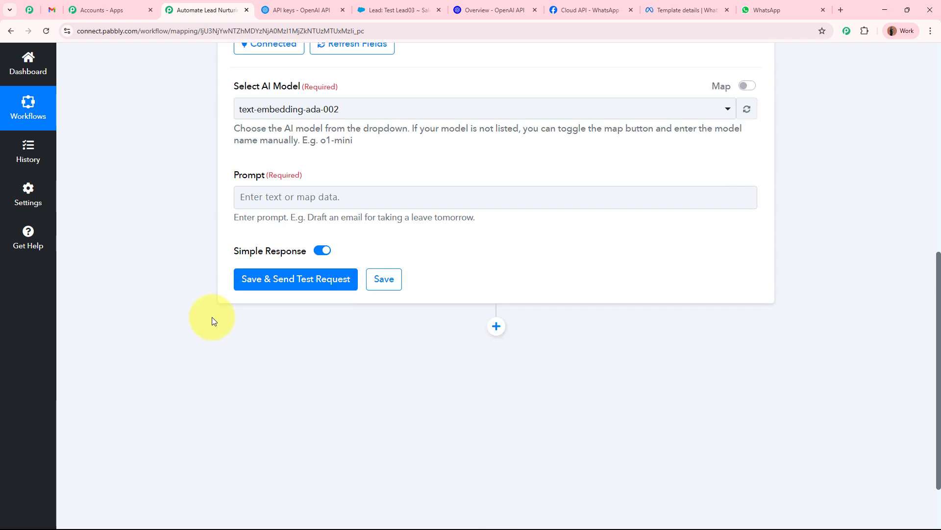
scroll(212, 317, "up", 2)
triple_click(268, 187)
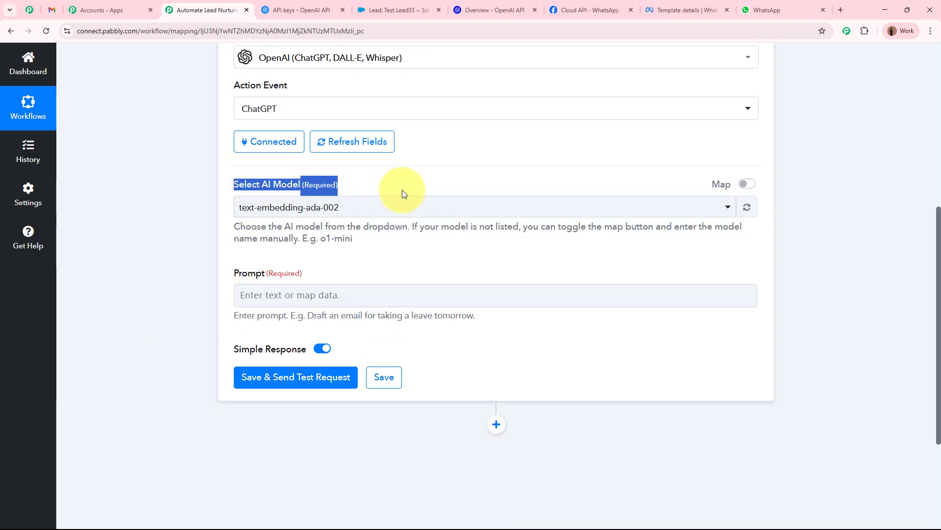
left_click(178, 255)
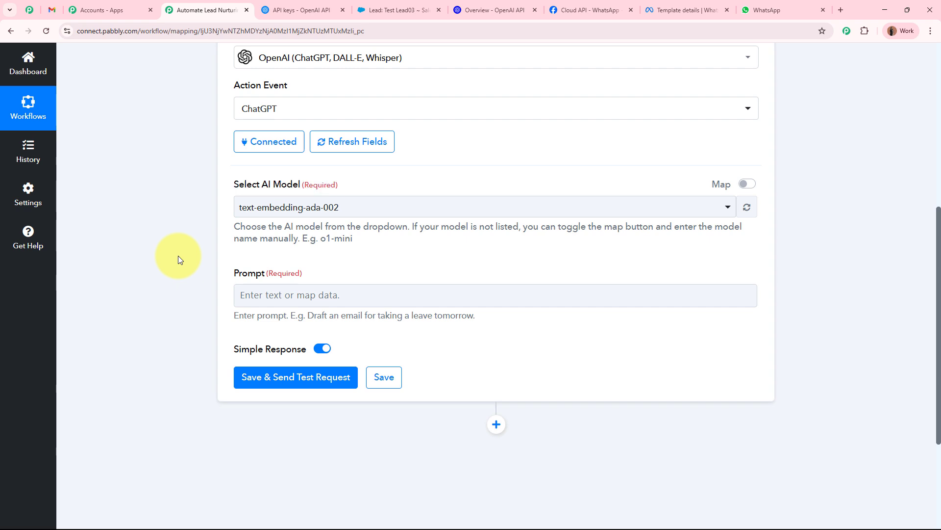
left_click(341, 207)
type("4o")
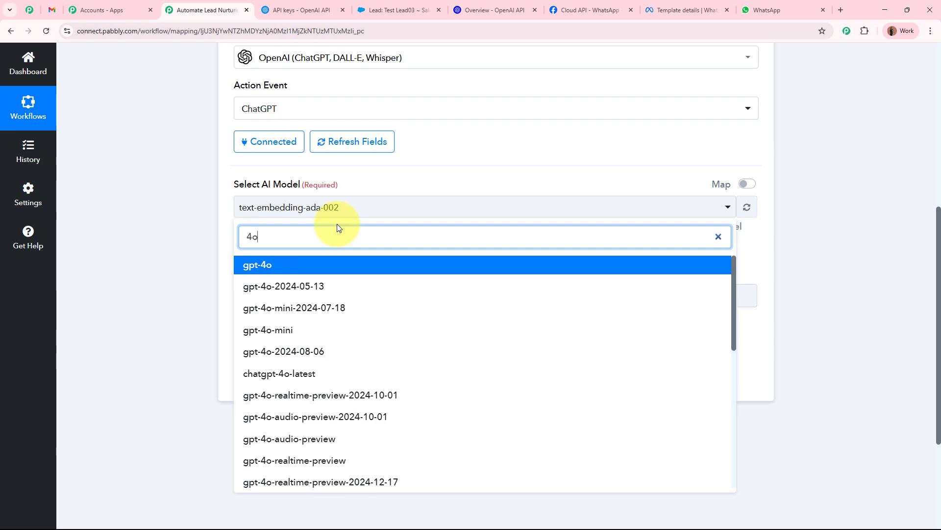
left_click(294, 329)
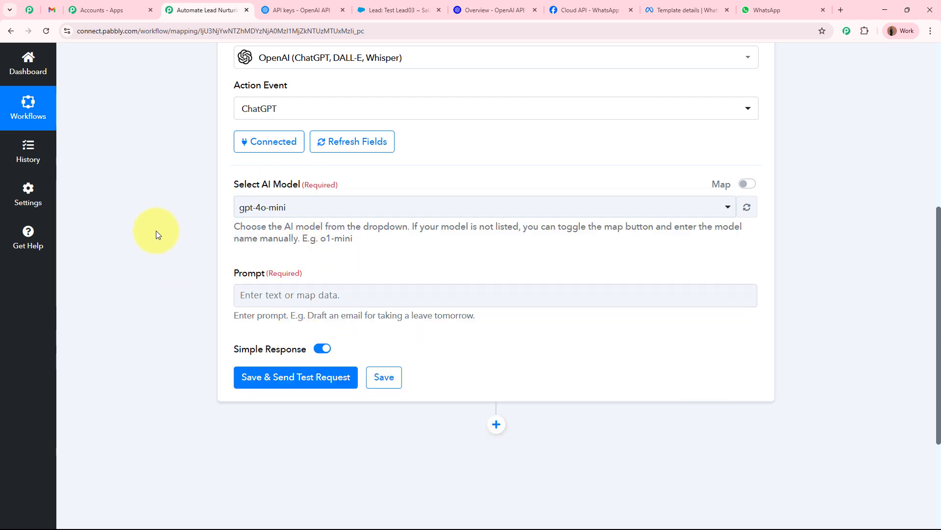
Step: Paste the prepared prompt instructing an AI email-writing agent for Digital Dynamics to create a personalized HTML email for the lead
left_click_drag(235, 273, 308, 273)
left_click(145, 298)
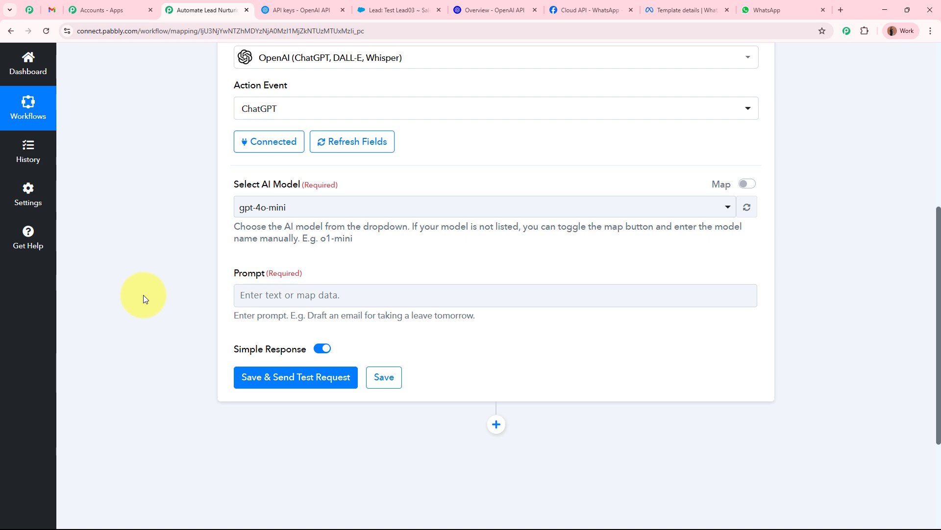
left_click(264, 295)
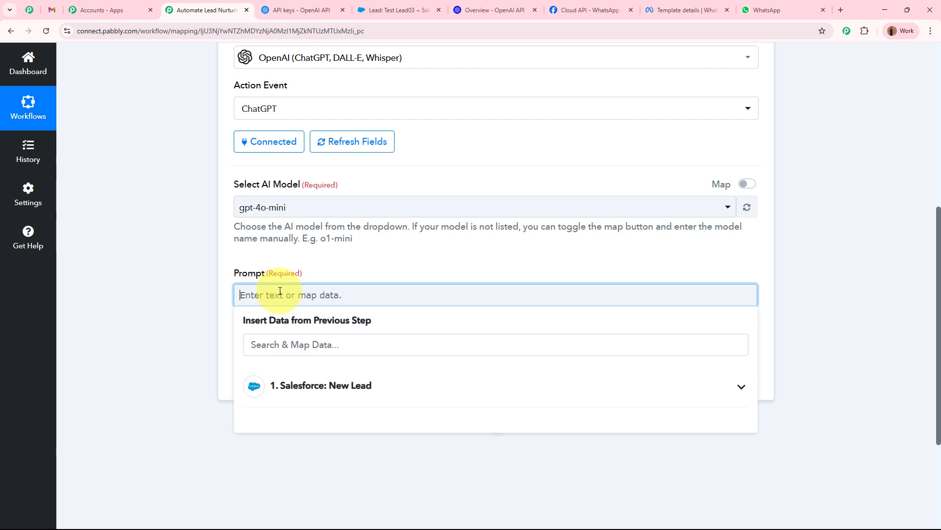
key("ctrl+v")
scroll(280, 291, "down", 2)
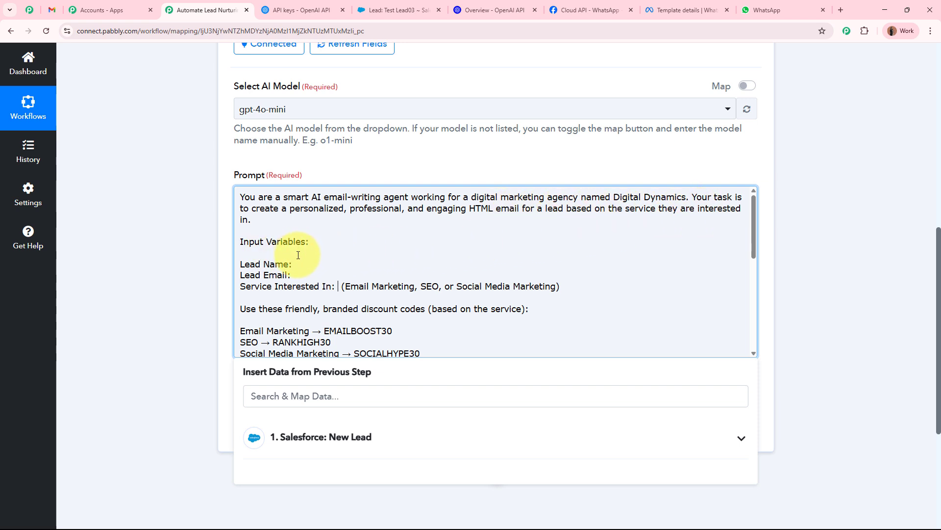
Step: Map the Name field from the Salesforce New Lead trigger after "Lead Name:" in the ChatGPT prompt
left_click(317, 262)
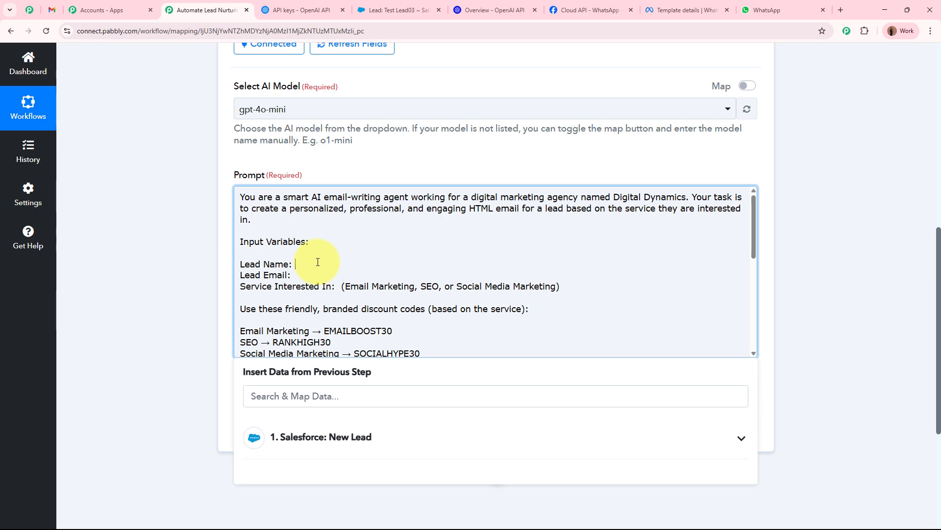
scroll(363, 387, "up", 9)
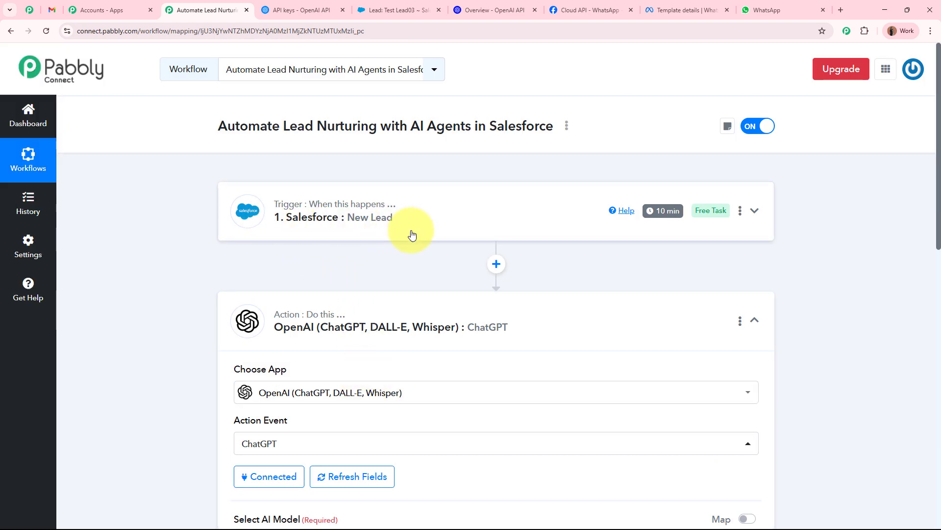
scroll(412, 235, "down", 8)
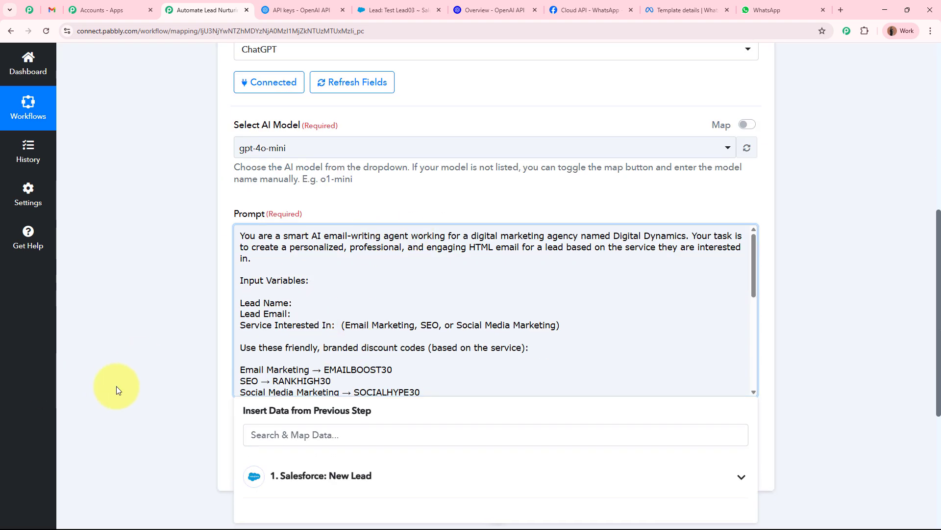
scroll(443, 301, "down", 4)
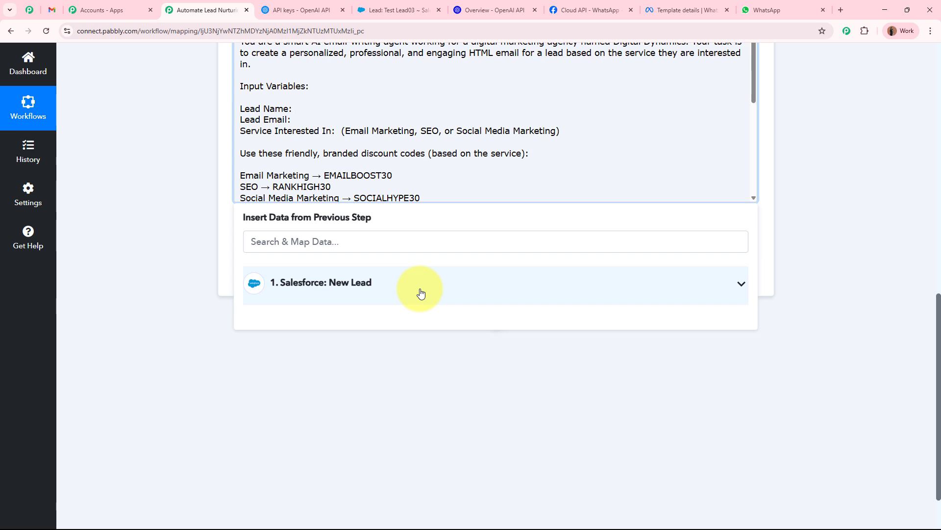
left_click(421, 293)
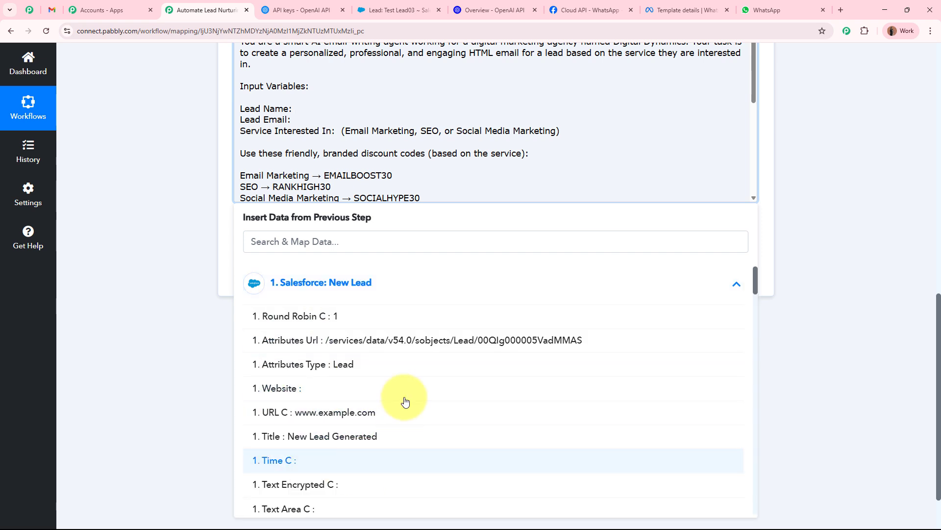
left_click(338, 248)
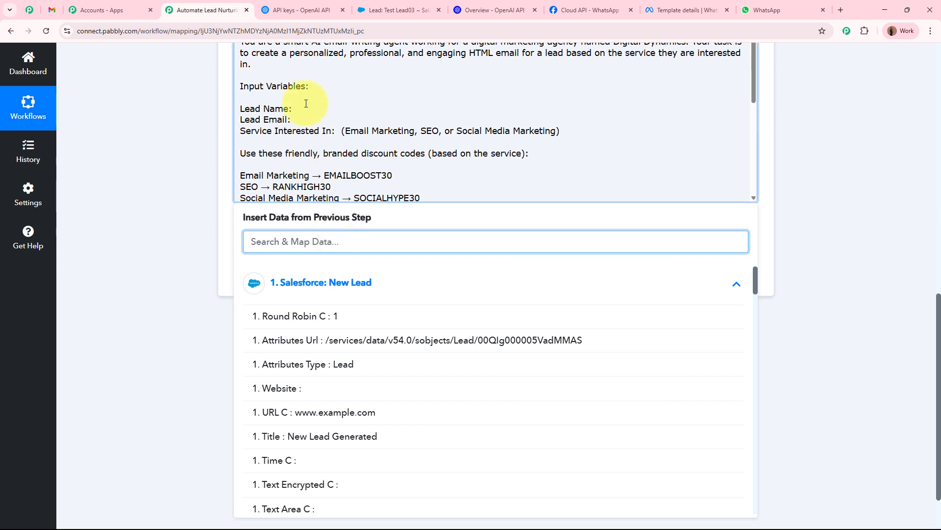
type("name")
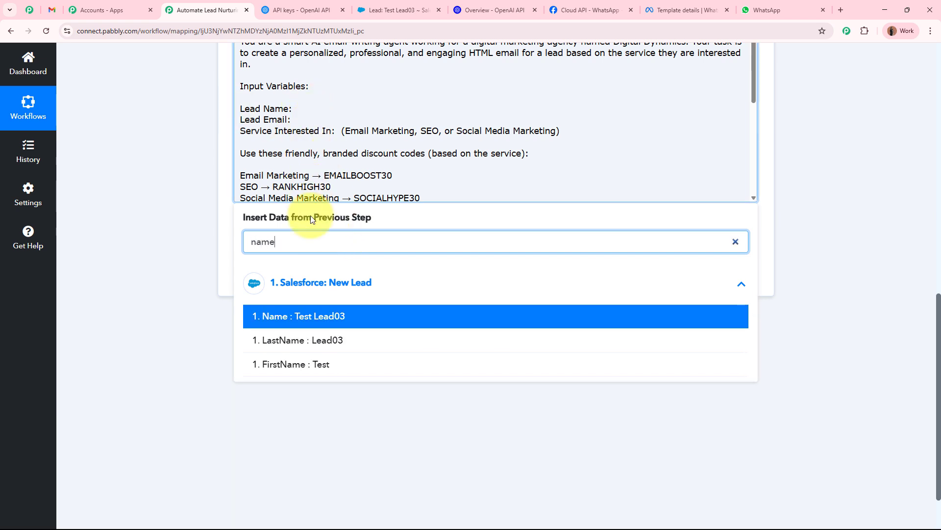
left_click(336, 321)
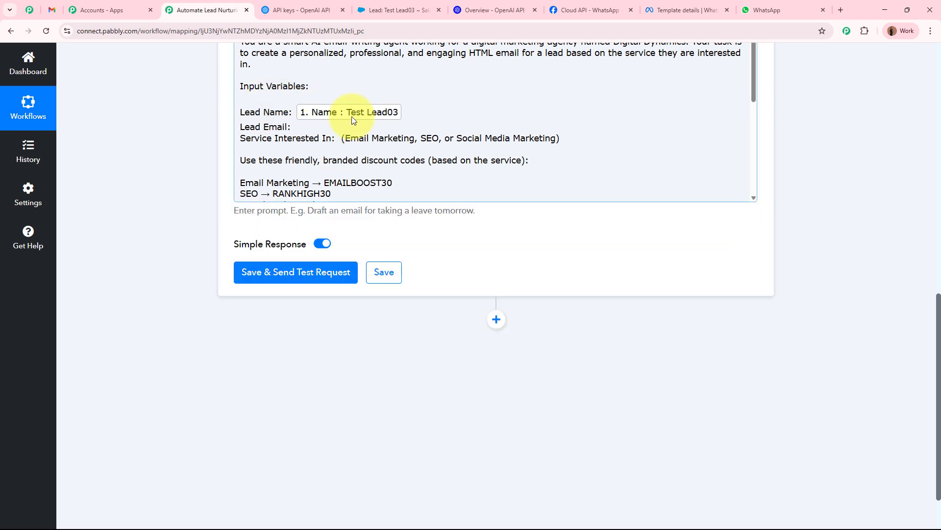
Step: Map the lead's Email field from the Salesforce trigger after "Lead Email:" in the prompt
scroll(200, 196, "up", 2)
left_click(331, 230)
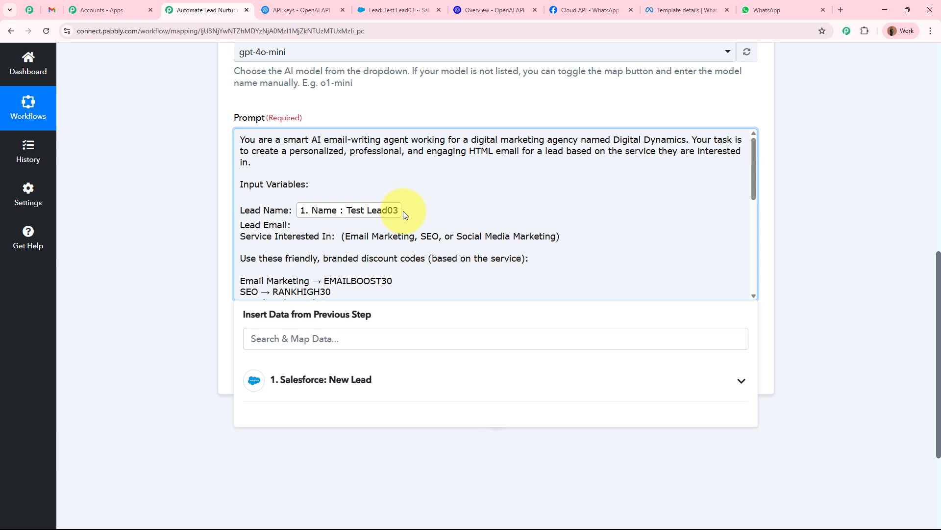
left_click(354, 349)
type("@")
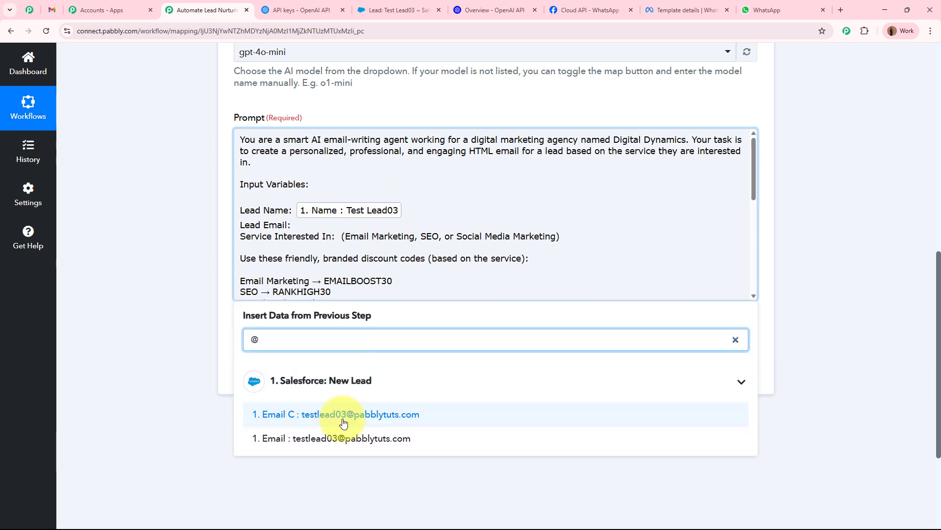
left_click(336, 439)
Step: Map the Salesforce Description field after "Service Interested In:" in the prompt
left_click(340, 243)
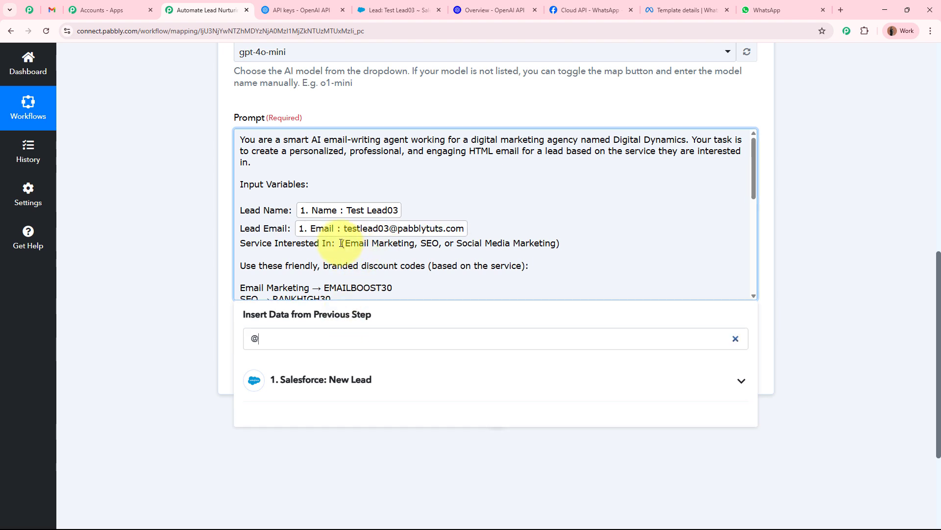
left_click(291, 336)
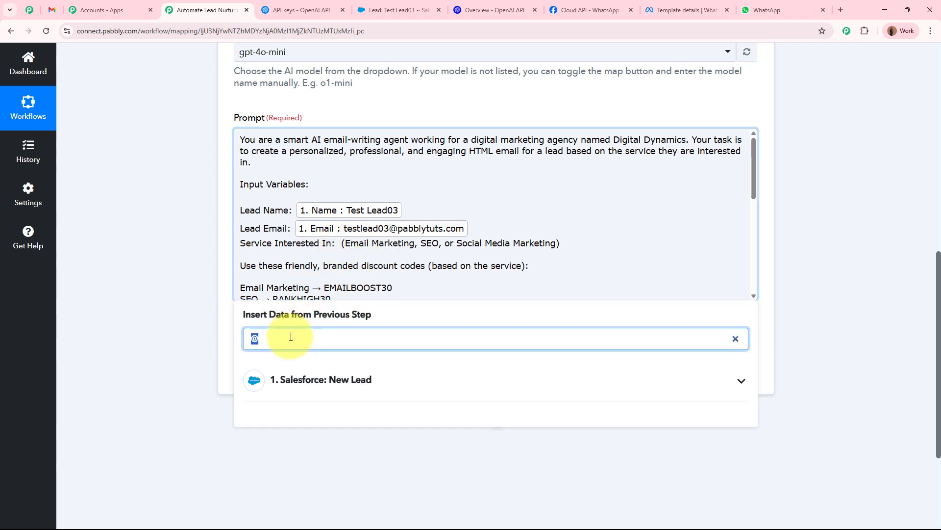
type("des")
left_click(290, 438)
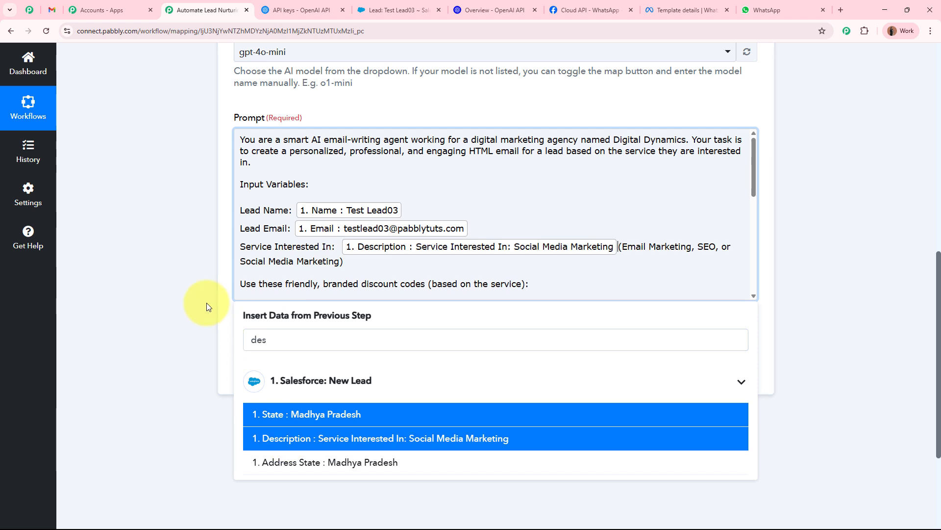
left_click(207, 302)
Step: Review the full prompt, including the mapped variables, discount codes, email requirements, signature, tone and HTML restriction
scroll(354, 249, "down", 1)
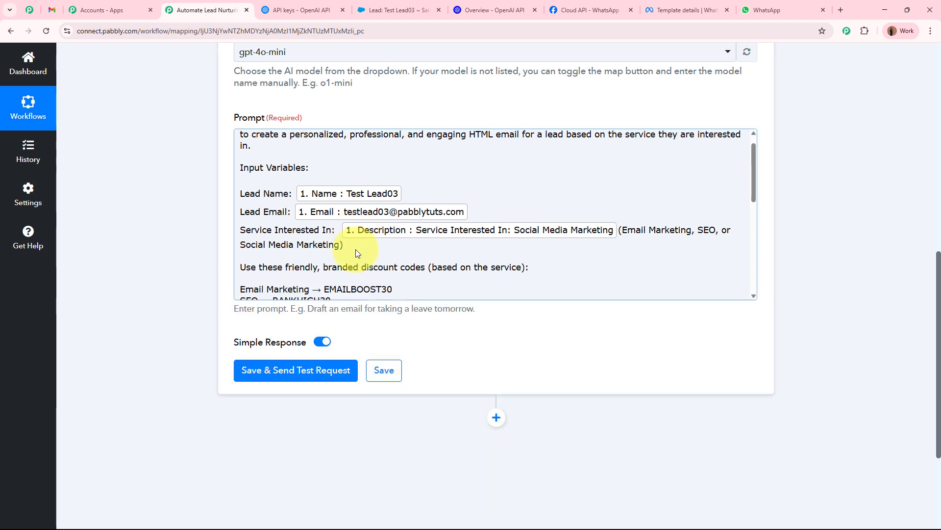
scroll(355, 249, "down", 2)
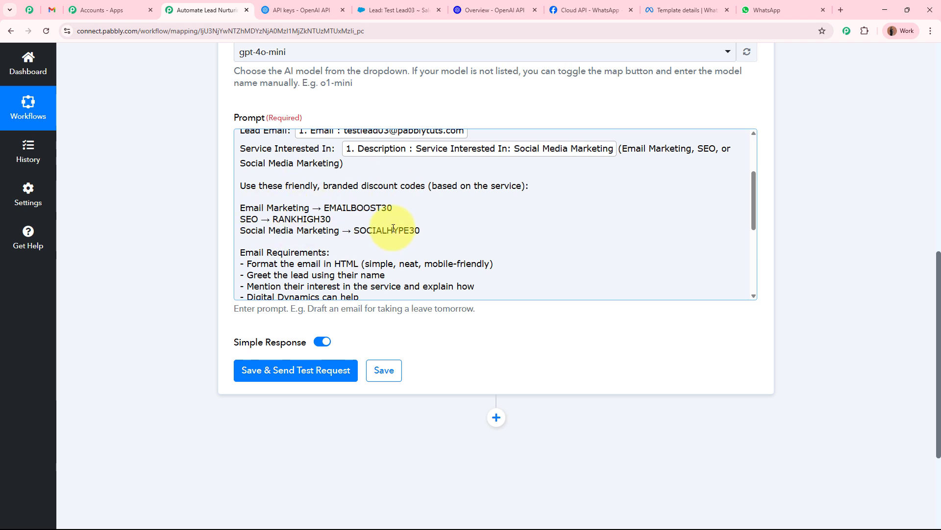
left_click(289, 208)
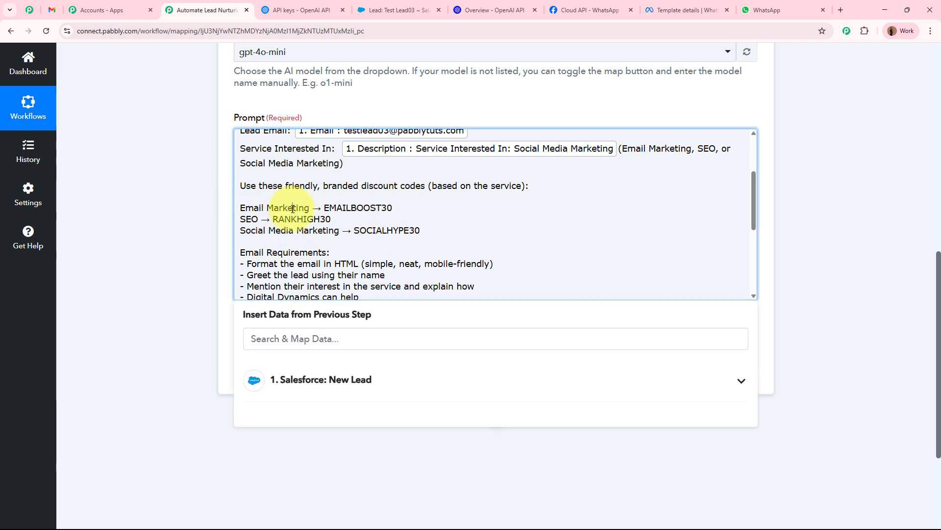
left_click(243, 252)
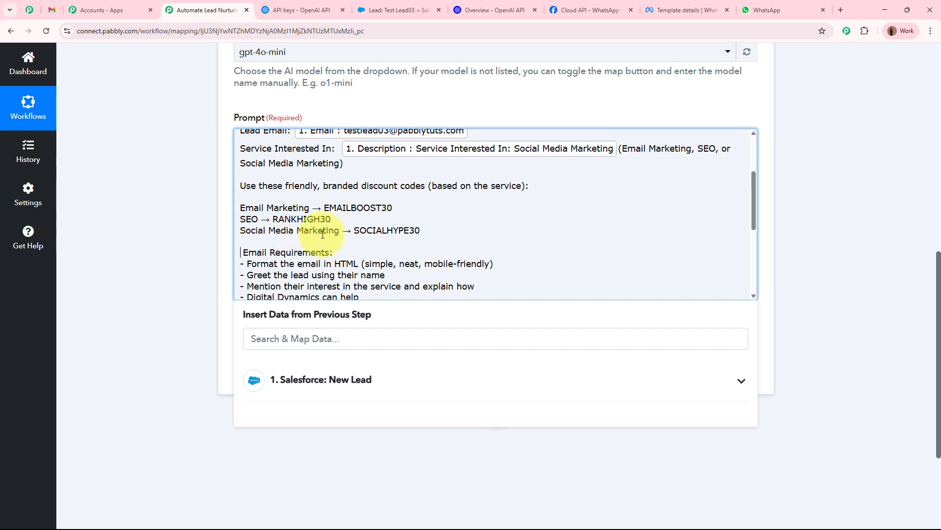
left_click(313, 219)
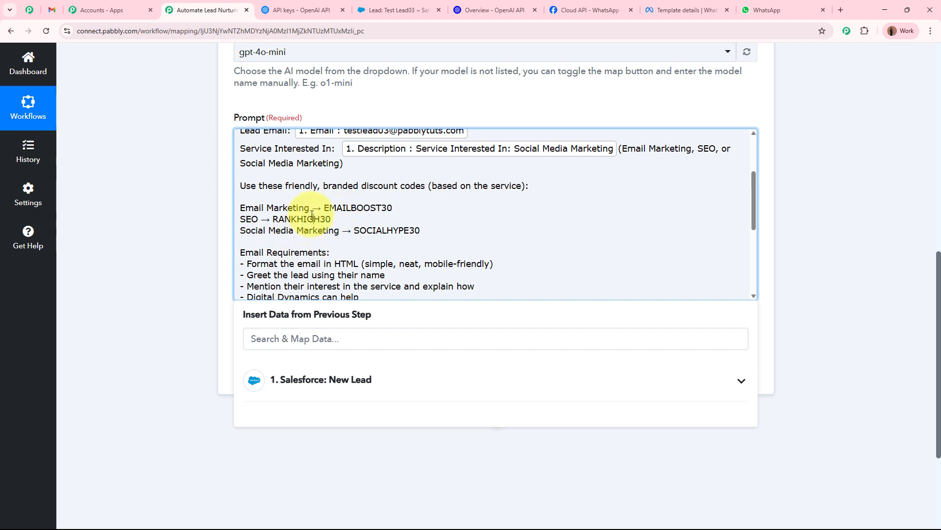
left_click(414, 230)
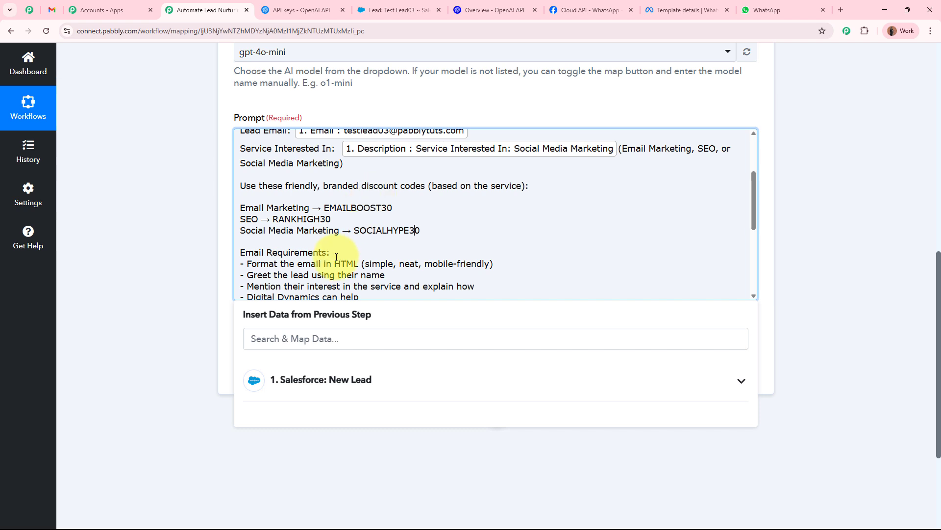
scroll(324, 245, "down", 2)
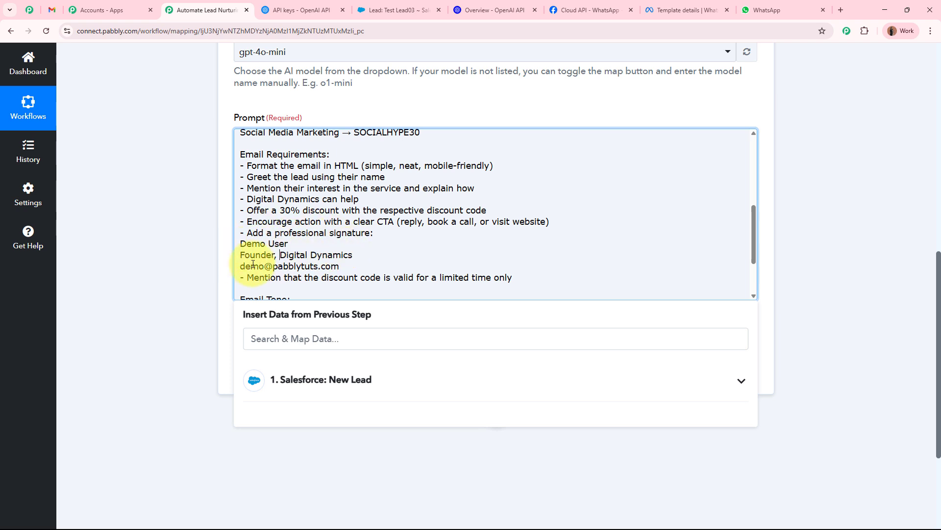
scroll(309, 265, "down", 2)
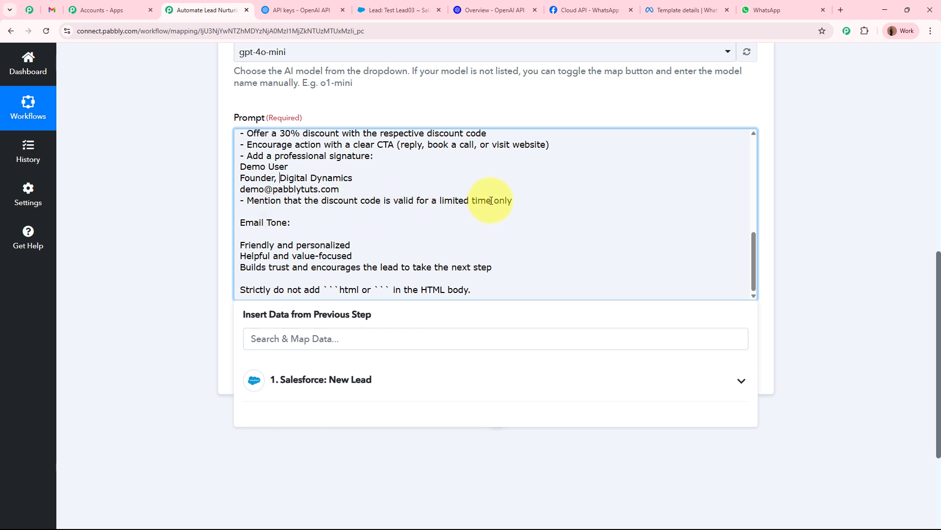
scroll(491, 201, "down", 2)
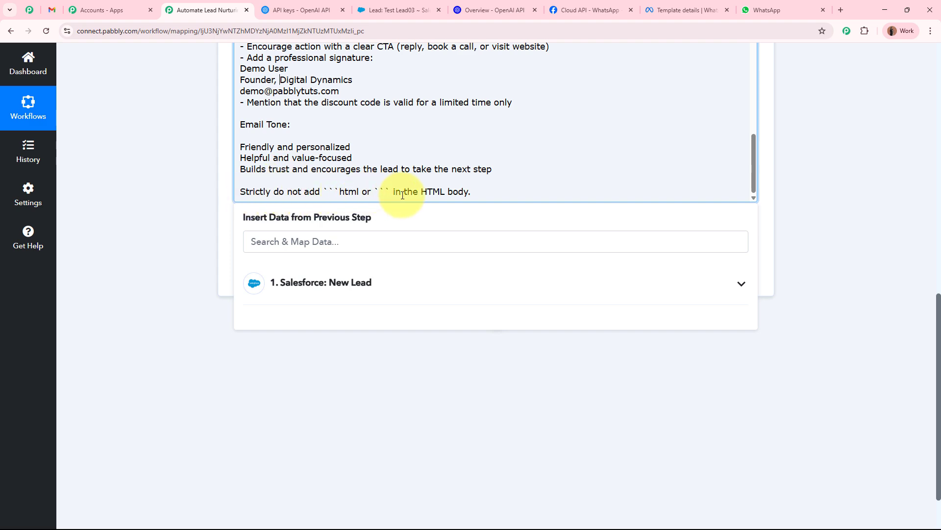
left_click(182, 229)
scroll(371, 174, "up", 2)
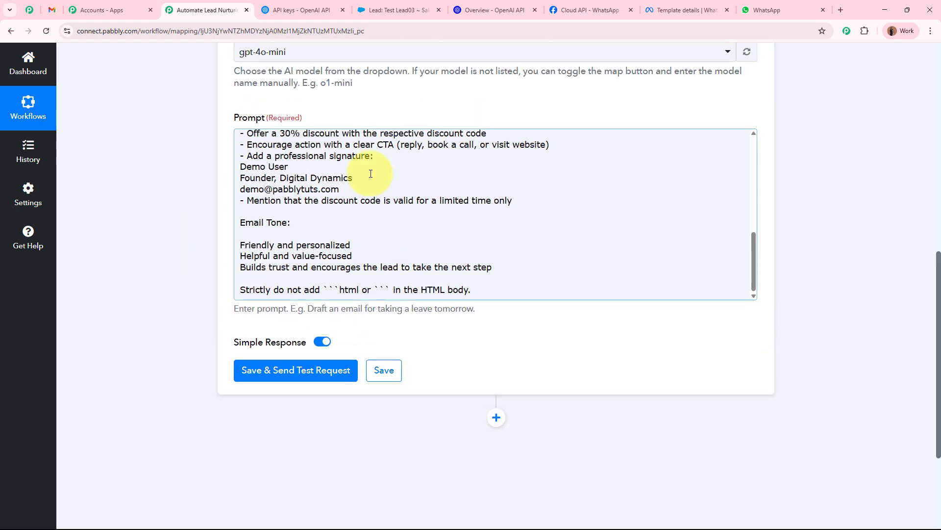
scroll(392, 206, "up", 7)
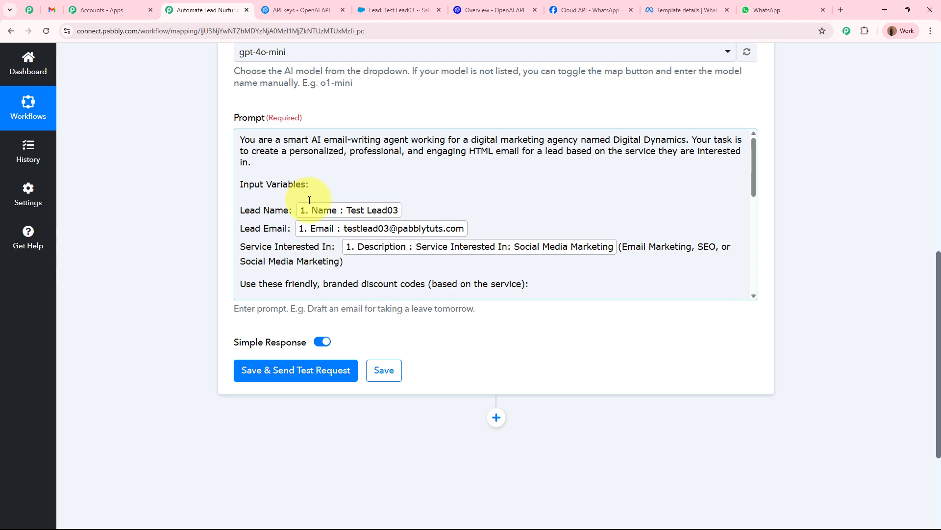
Step: Save the ChatGPT action and send a test request to generate the email
scroll(309, 200, "down", 7)
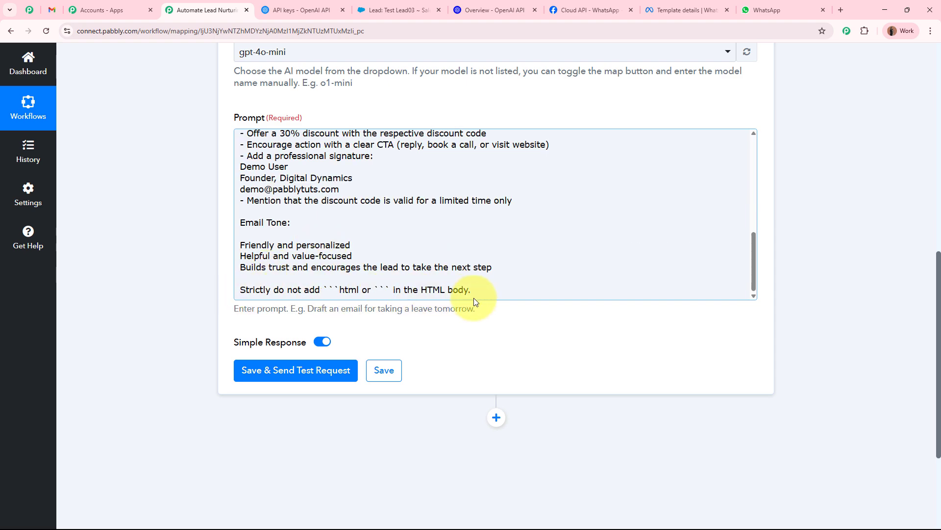
scroll(187, 246, "down", 3)
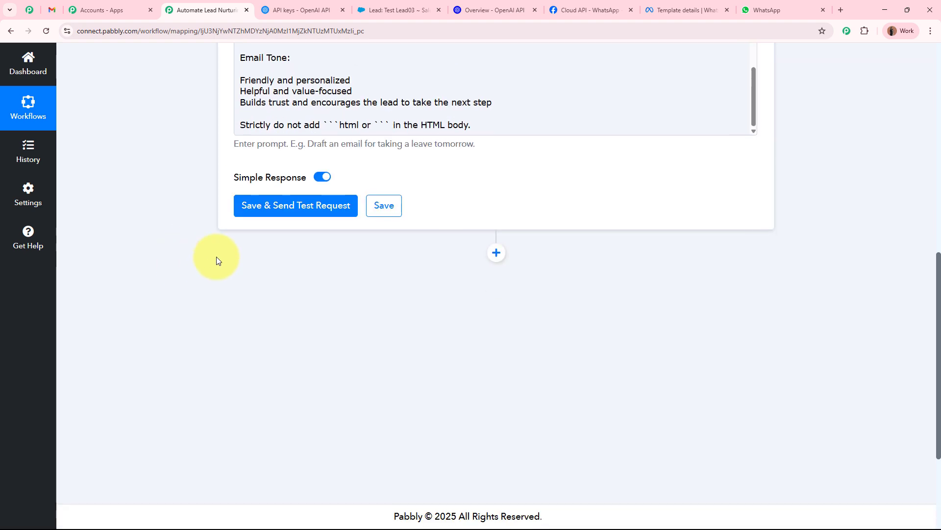
left_click(281, 208)
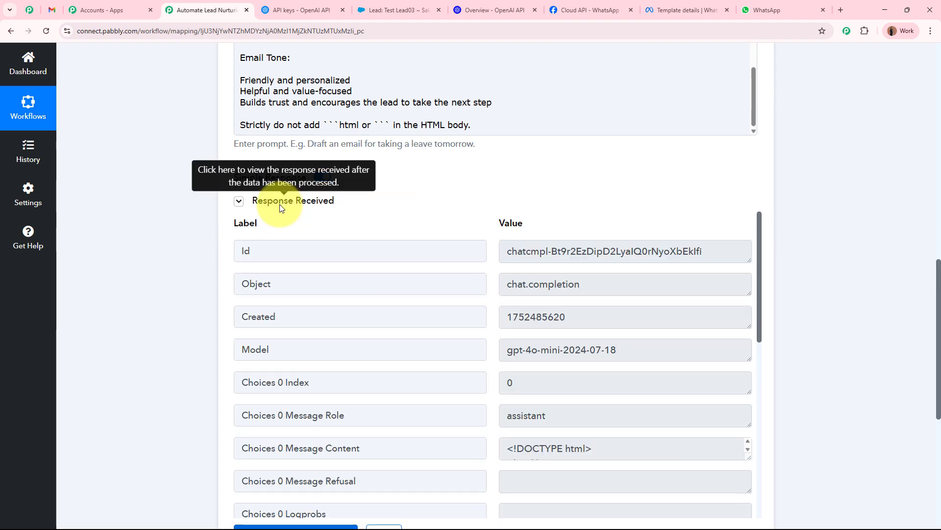
Step: Examine the received ChatGPT response, enlarging the Choices 0 Message Content value to read the generated HTML email
scroll(196, 337, "down", 4)
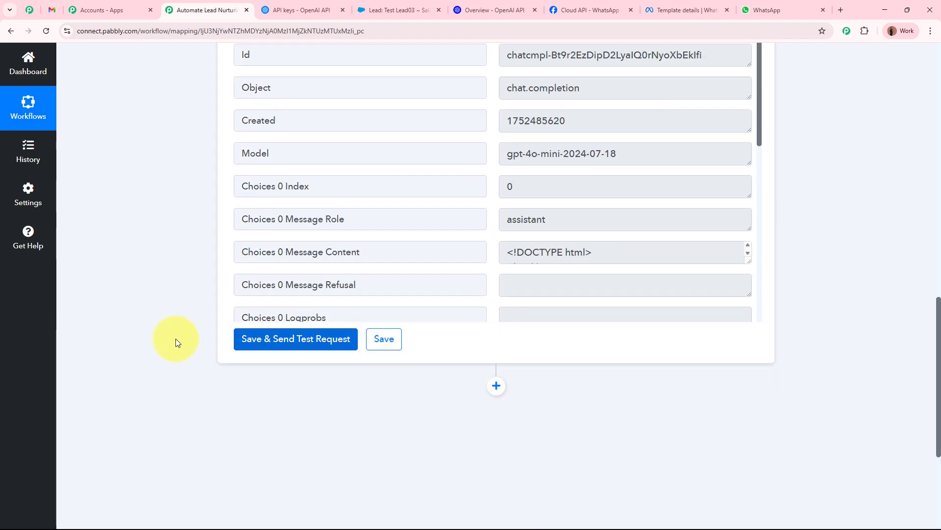
scroll(338, 172, "down", 2)
scroll(151, 193, "up", 5)
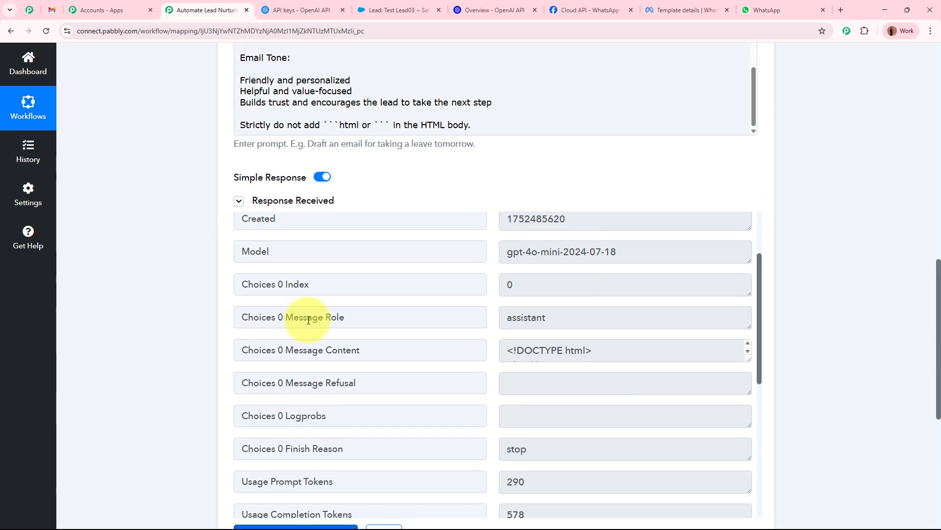
scroll(576, 324, "down", 3)
left_click_drag(285, 252, 361, 252)
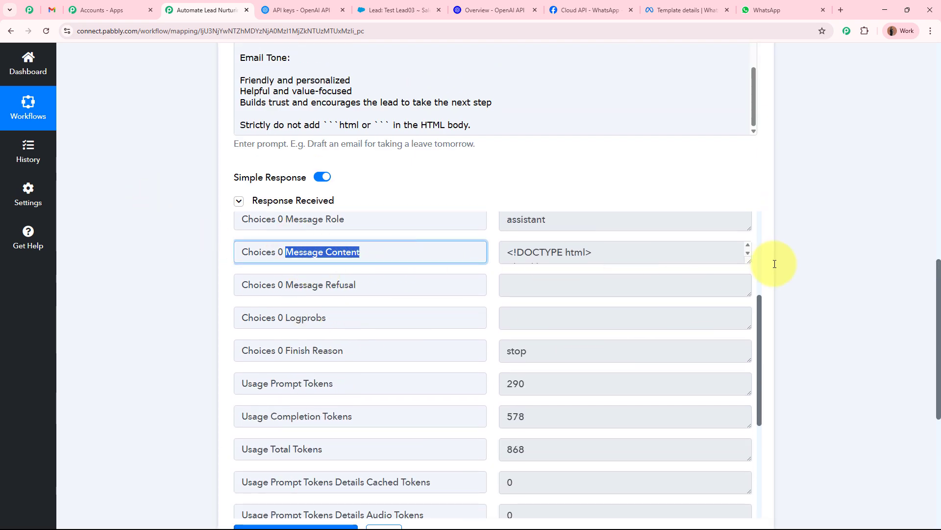
left_click_drag(749, 261, 782, 463)
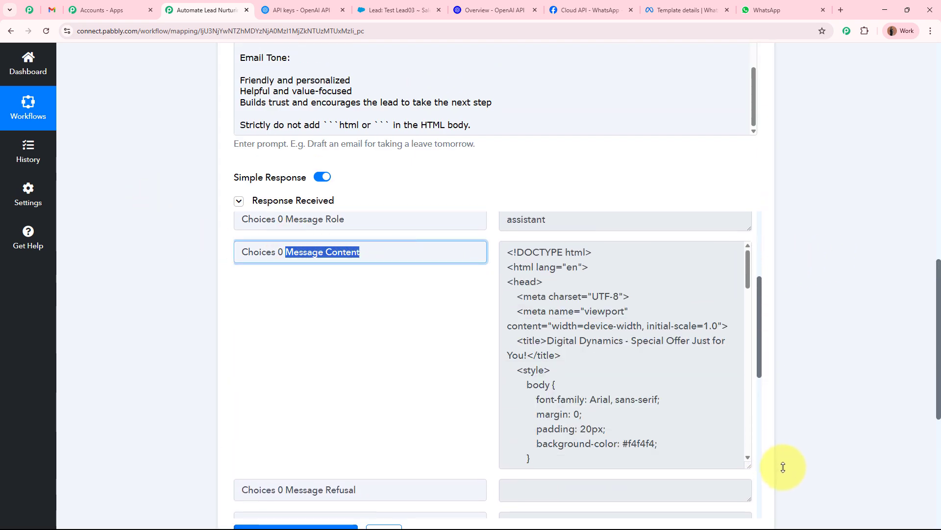
left_click_drag(510, 252, 605, 444)
left_click(606, 445)
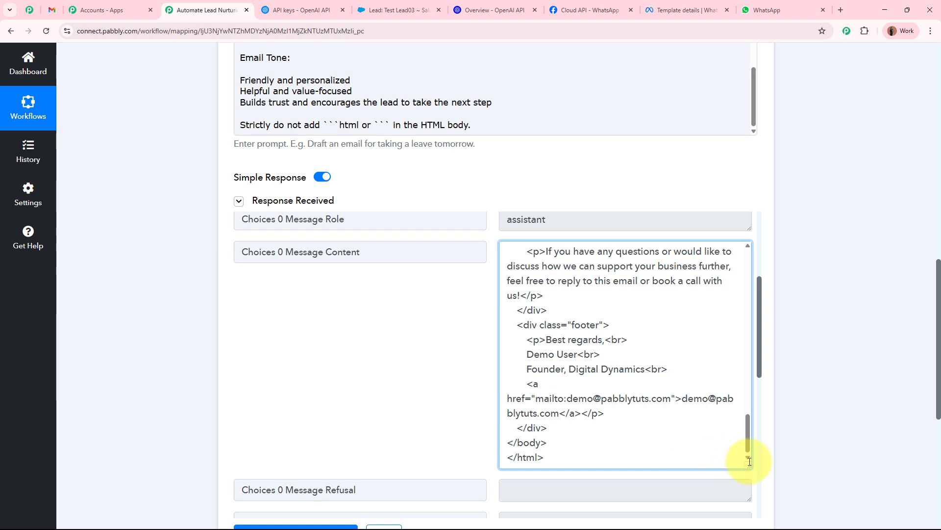
left_click_drag(746, 462, 746, 268)
Step: Collapse the OpenAI ChatGPT action and add a new action step after it
scroll(862, 298, "up", 15)
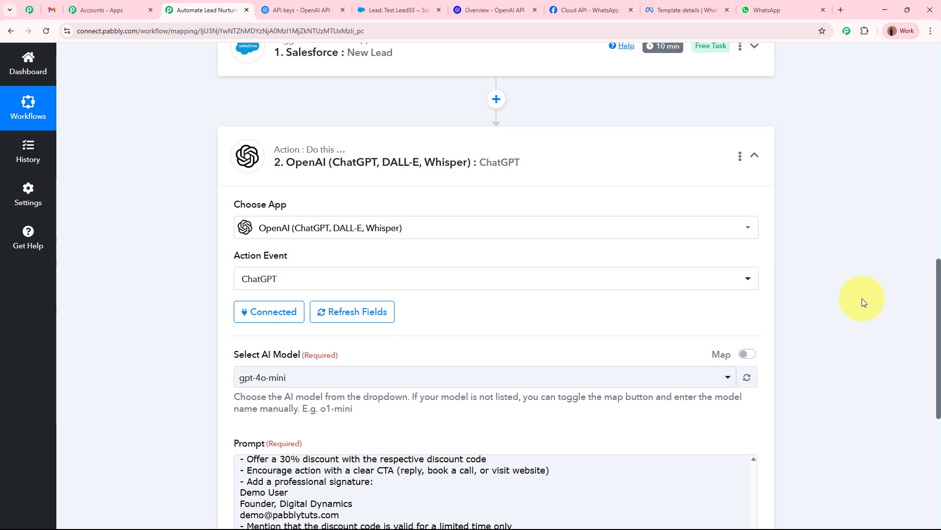
left_click(582, 325)
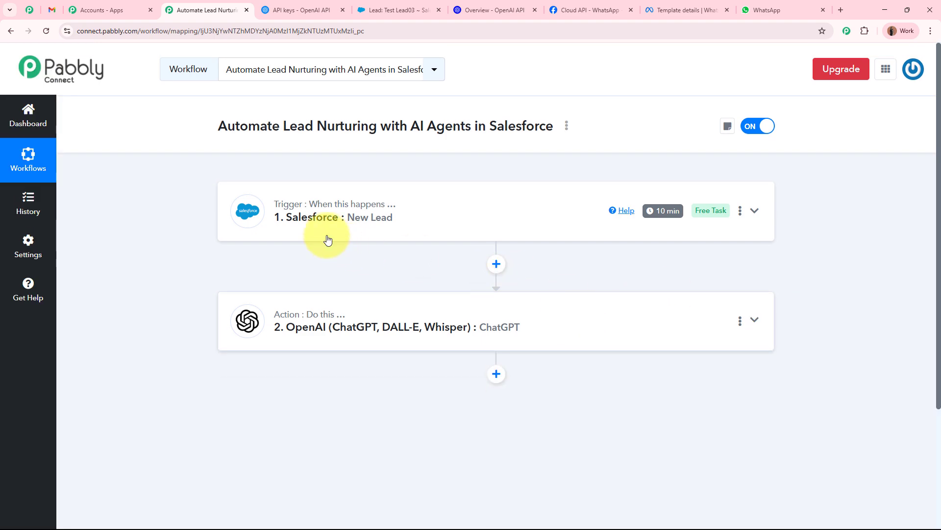
left_click(495, 374)
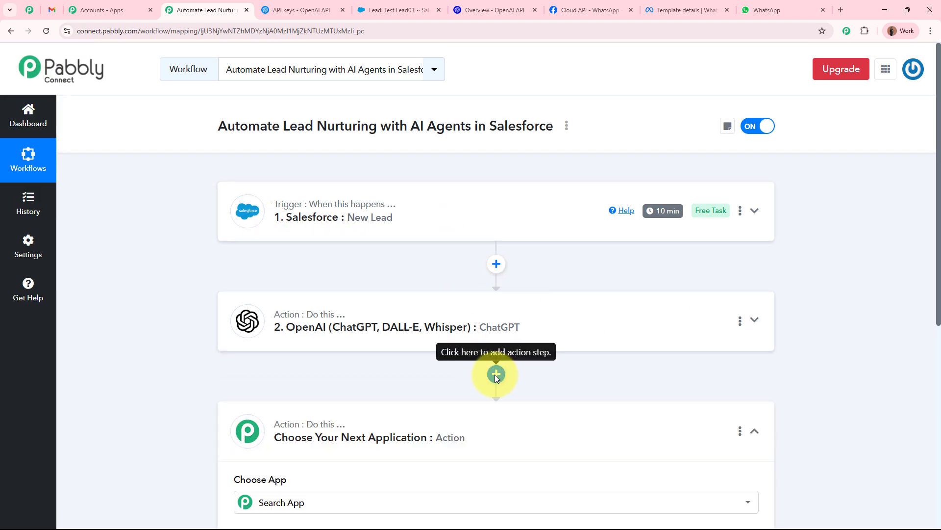
Step: Set the new action's app to Gmail with the Send Email (V1) action event
type("Gmail")
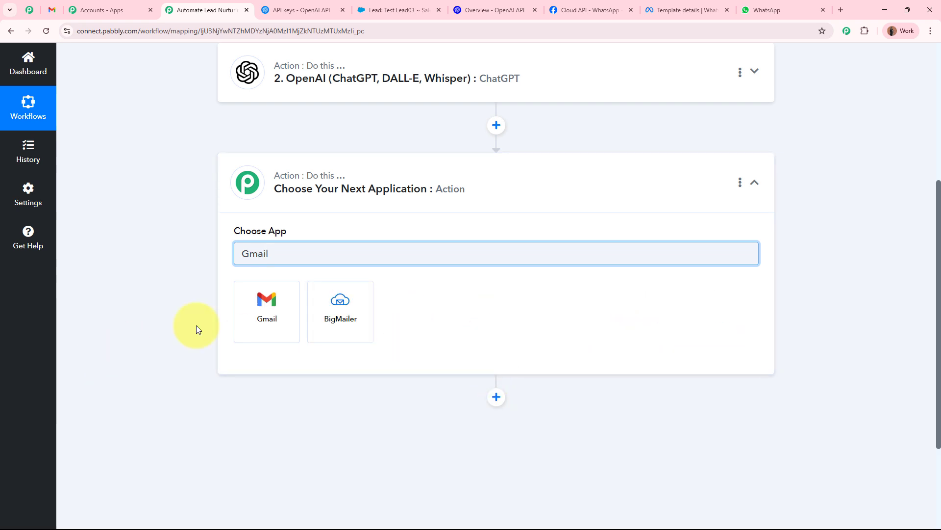
left_click(283, 317)
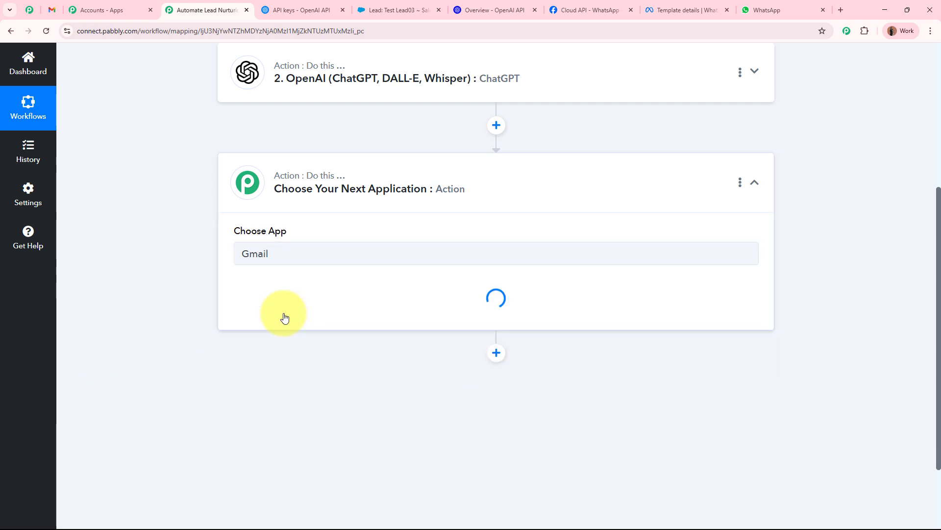
left_click(284, 310)
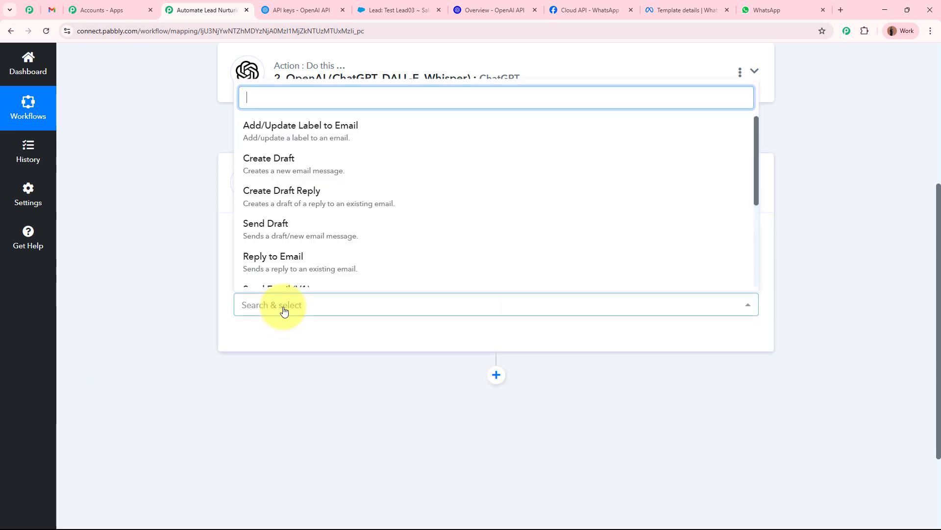
scroll(322, 242, "down", 2)
left_click(322, 200)
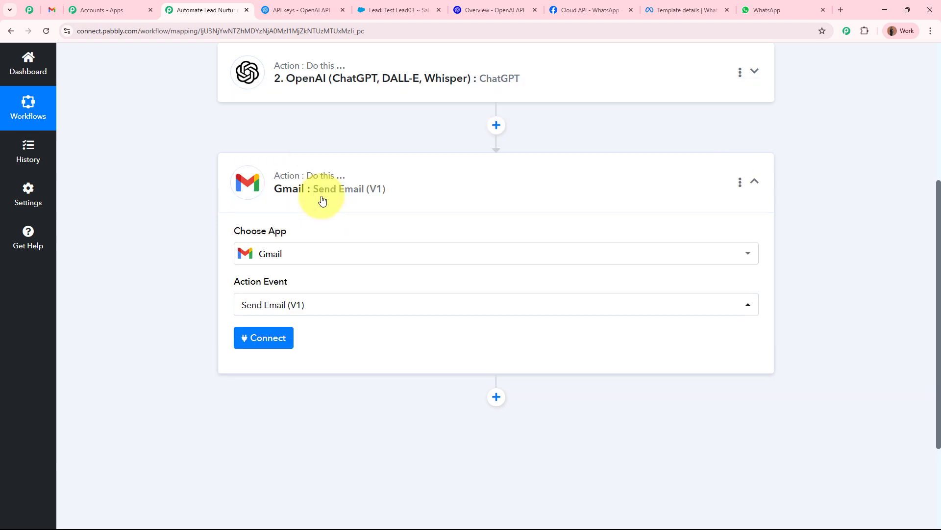
Step: Add a new Gmail connection named Gmail #68 and allow Pabbly Connect access to the Google account
left_click(265, 339)
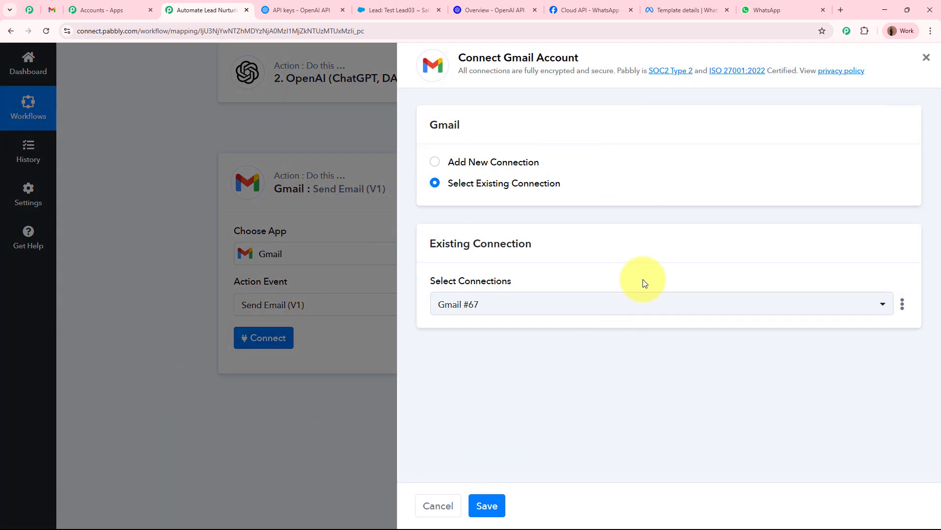
left_click(434, 162)
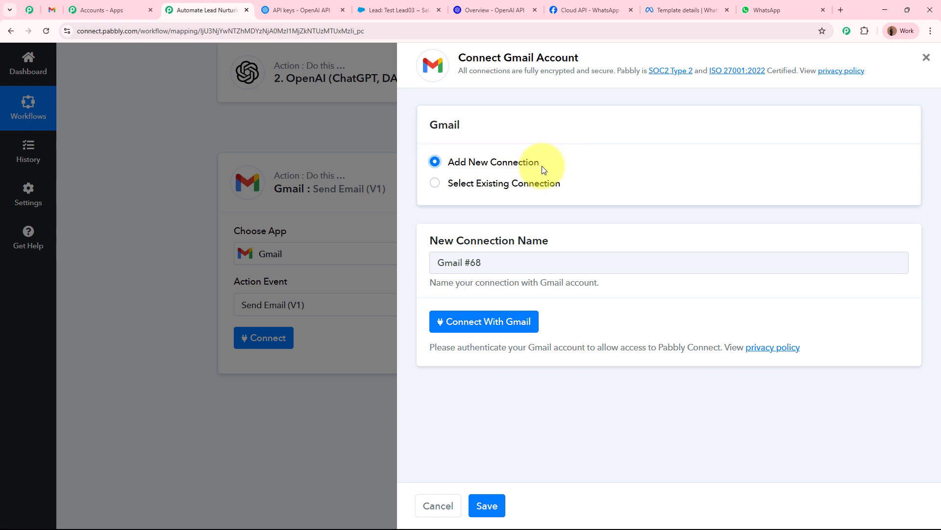
left_click(523, 332)
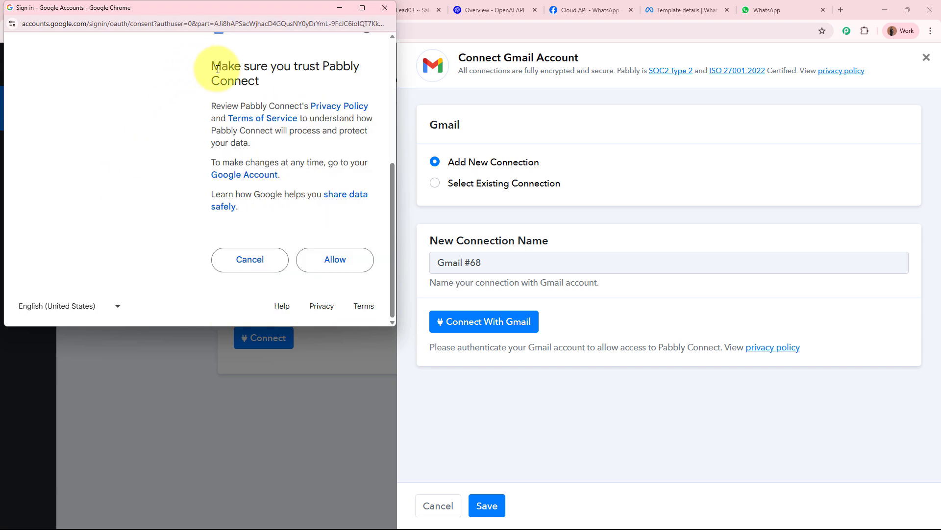
left_click_drag(209, 64, 338, 241)
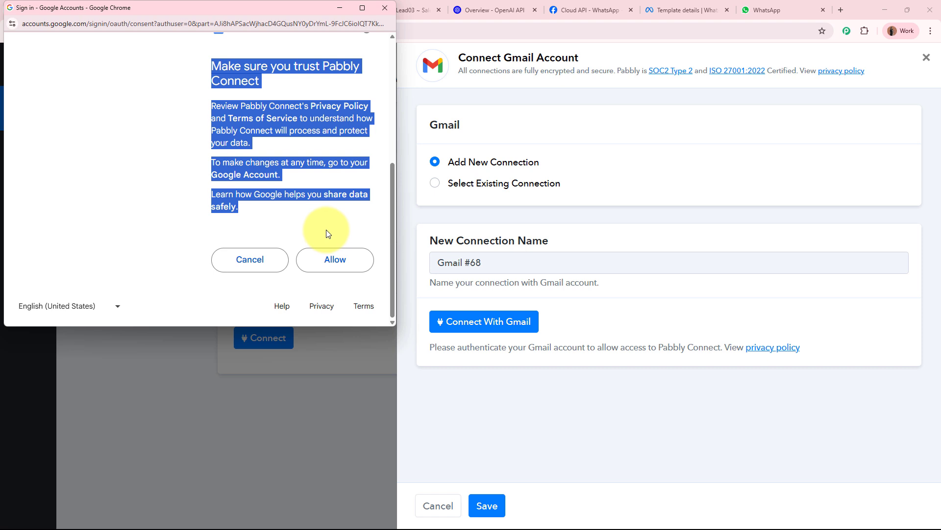
left_click(331, 258)
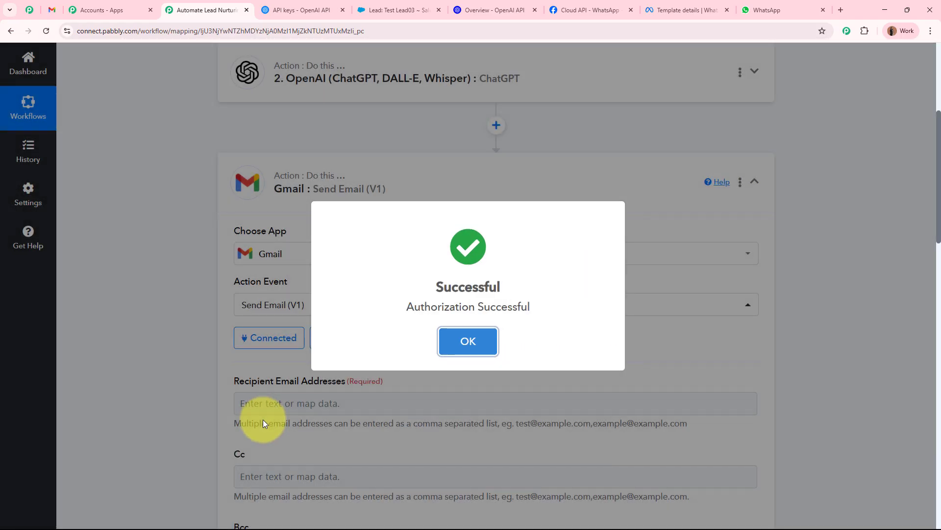
left_click(263, 419)
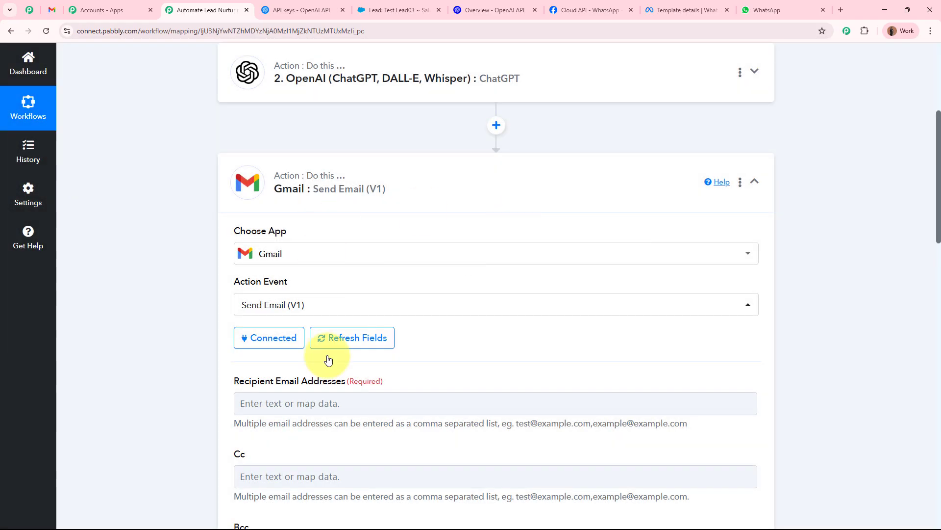
Step: Map the Recipient Email Addresses field to the Email value from the Salesforce New Lead step
scroll(113, 325, "down", 4)
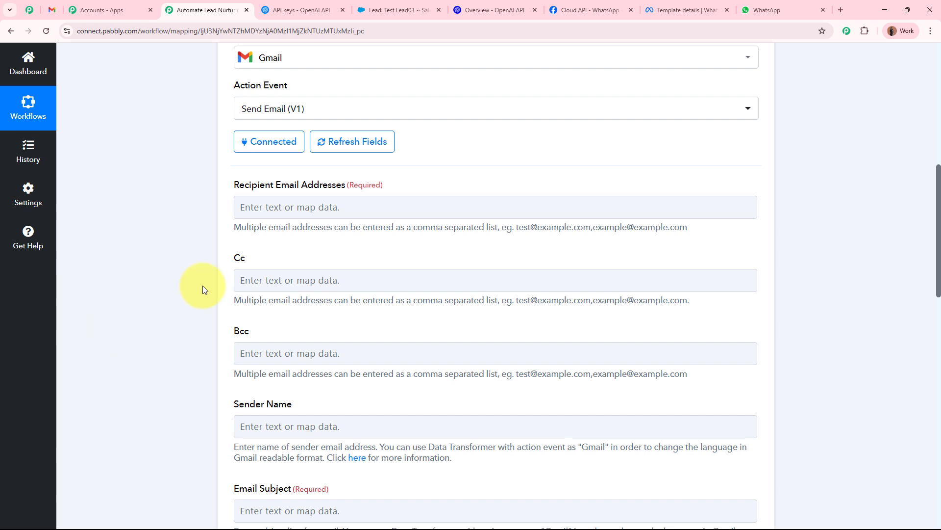
left_click_drag(240, 188, 399, 210)
left_click(401, 210)
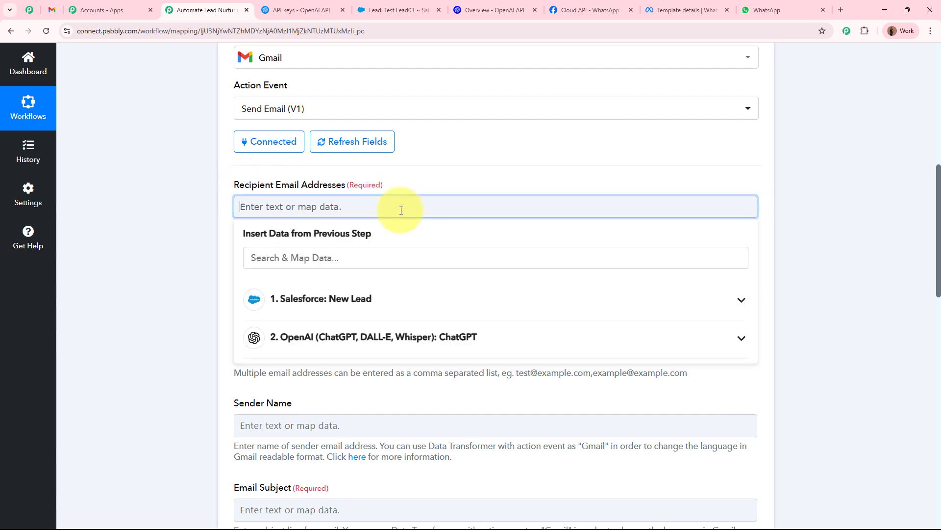
left_click(384, 258)
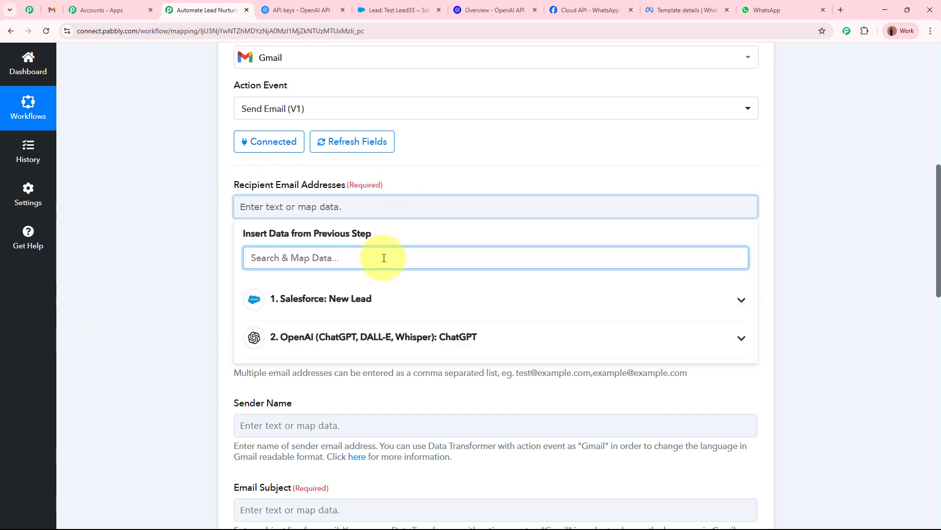
type("em")
left_click(384, 358)
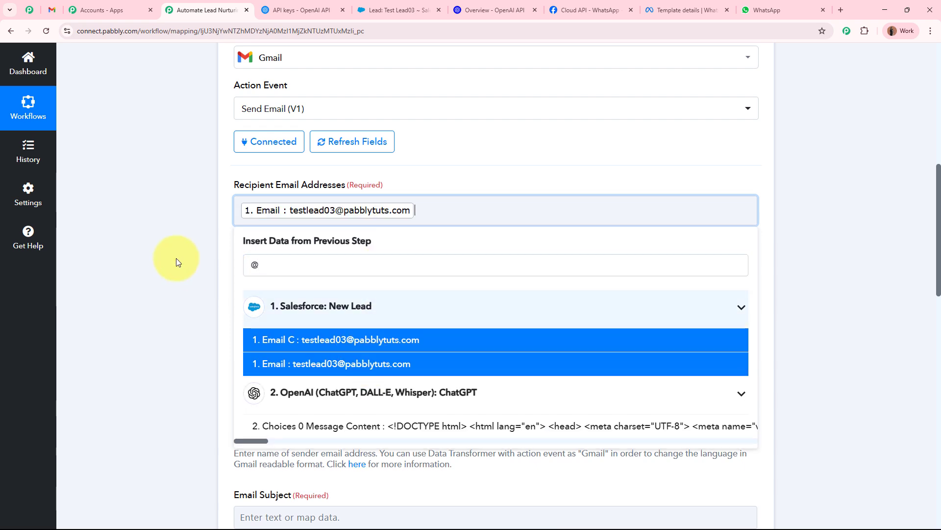
left_click(169, 254)
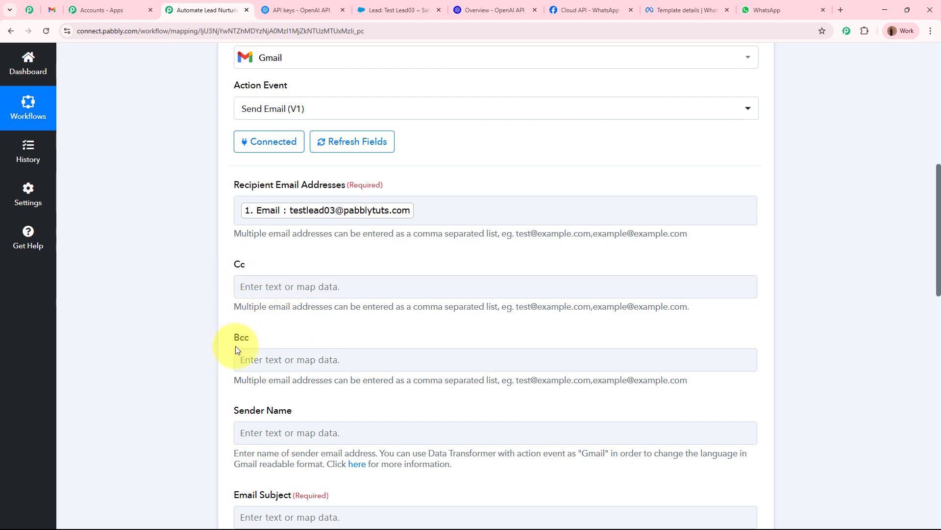
Step: Set the email's Sender Name to "Team Digital Dynamics"
scroll(261, 326, "down", 4)
left_click(265, 235)
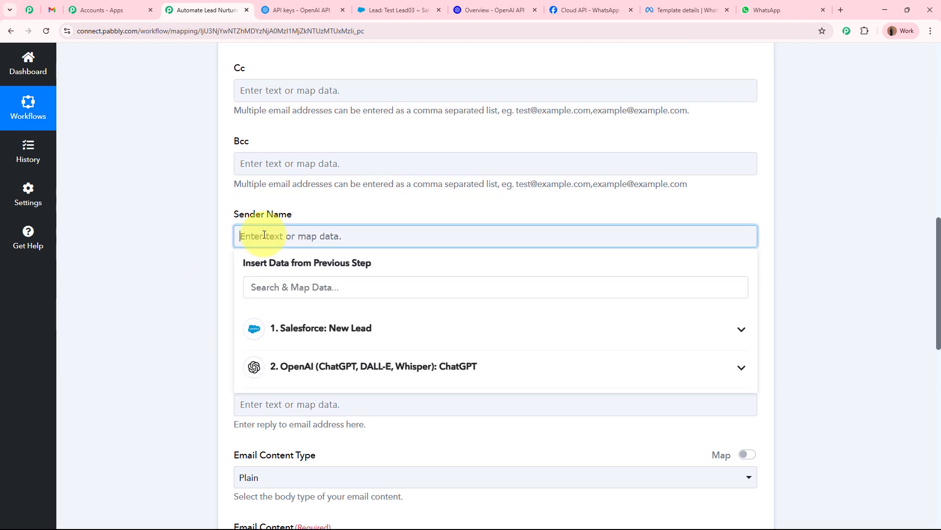
type("Team Digital Dynamics")
left_click(196, 300)
Step: Enter the subject "Your Exclusive 30% Discount Code Inside, {{lead_name}}!" and replace the {{lead_name}} placeholder with the mapped Salesforce Name
scroll(197, 300, "down", 2)
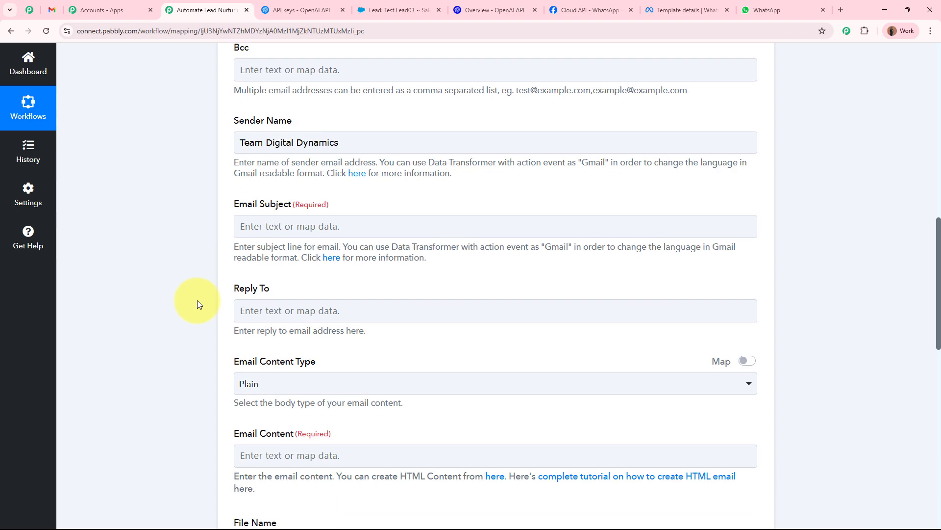
left_click_drag(215, 201, 347, 219)
left_click(344, 222)
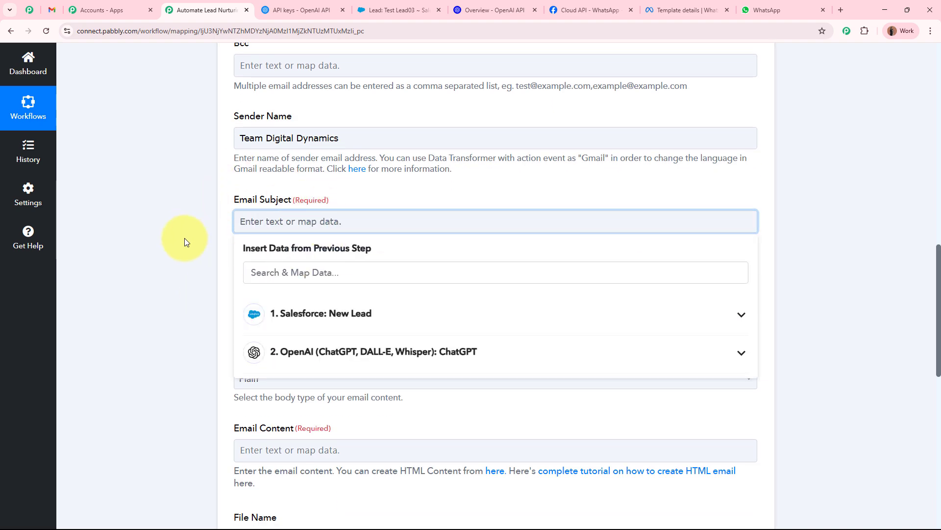
type("Your Exclusive 30% Discount Code Inside, {{lead_name}}!")
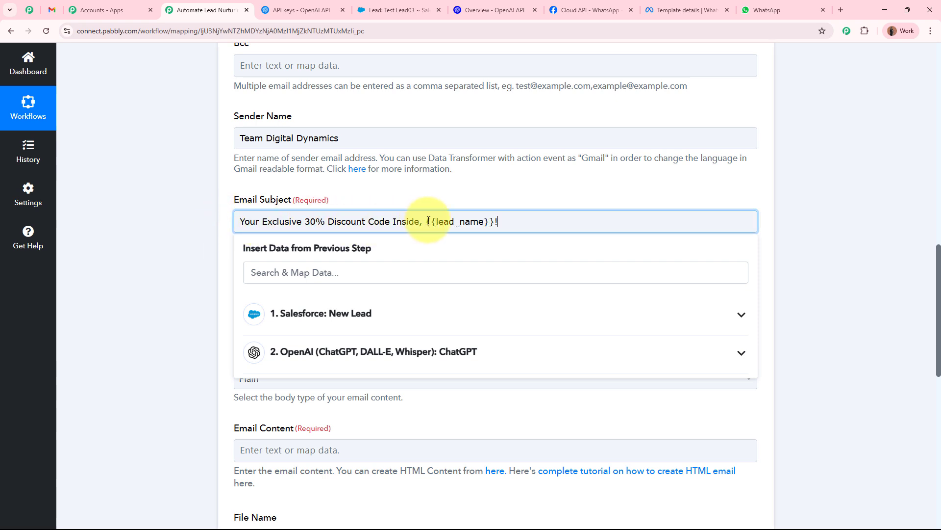
left_click_drag(425, 221, 473, 221)
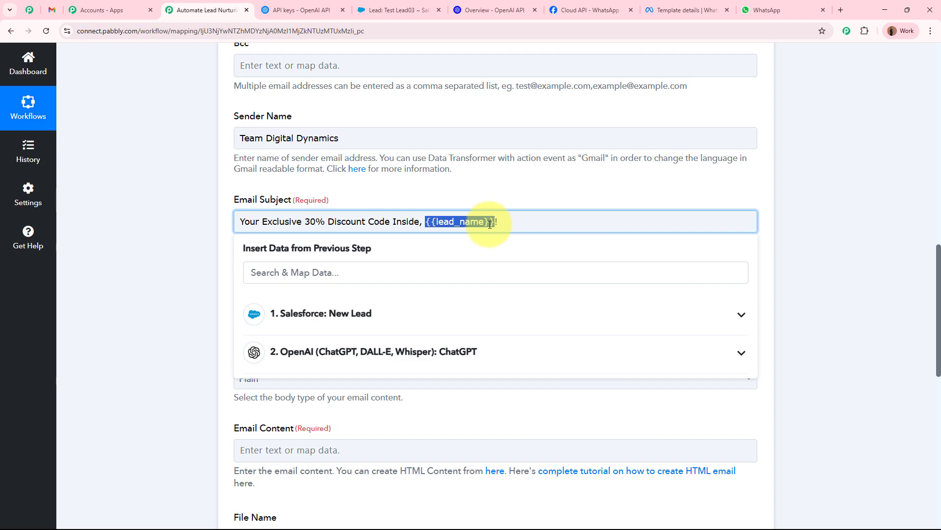
left_click(406, 272)
type("name")
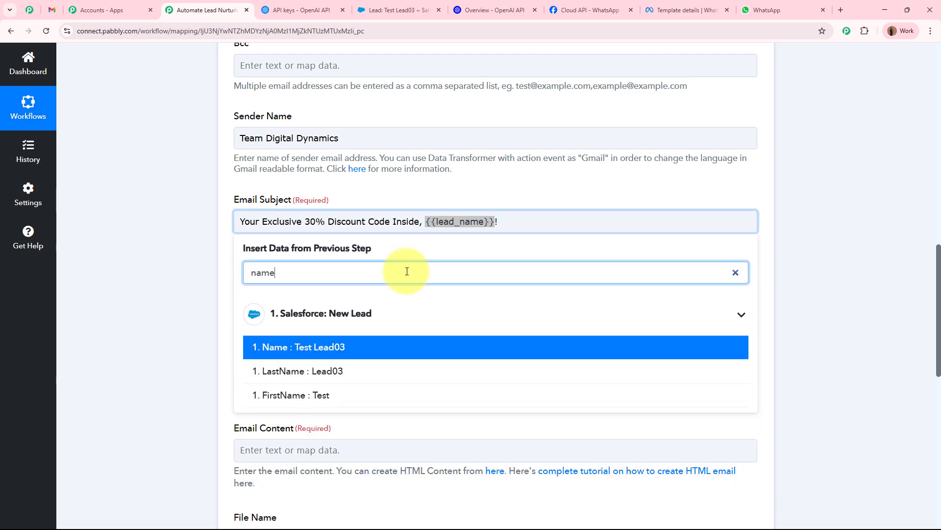
left_click(371, 354)
left_click(169, 293)
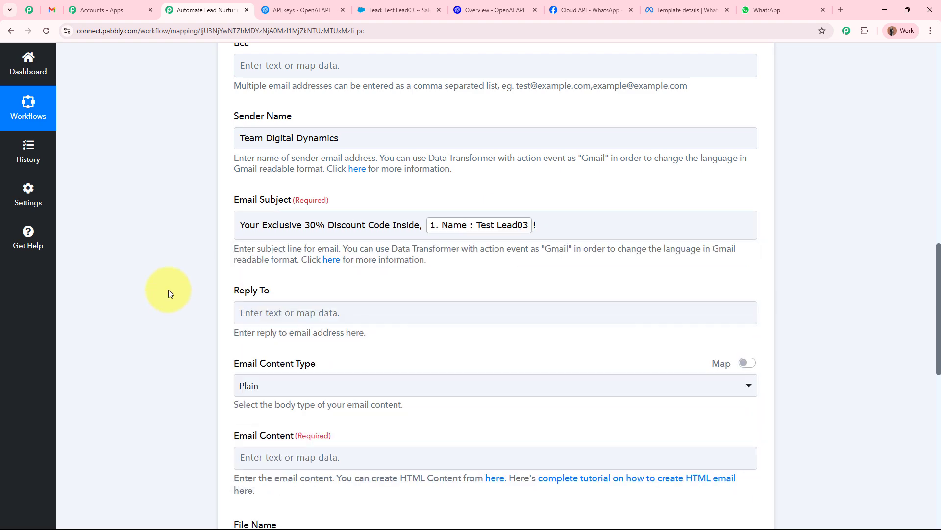
Step: Set the Email Content Type to HTML, leaving the Reply To field empty
scroll(168, 290, "down", 2)
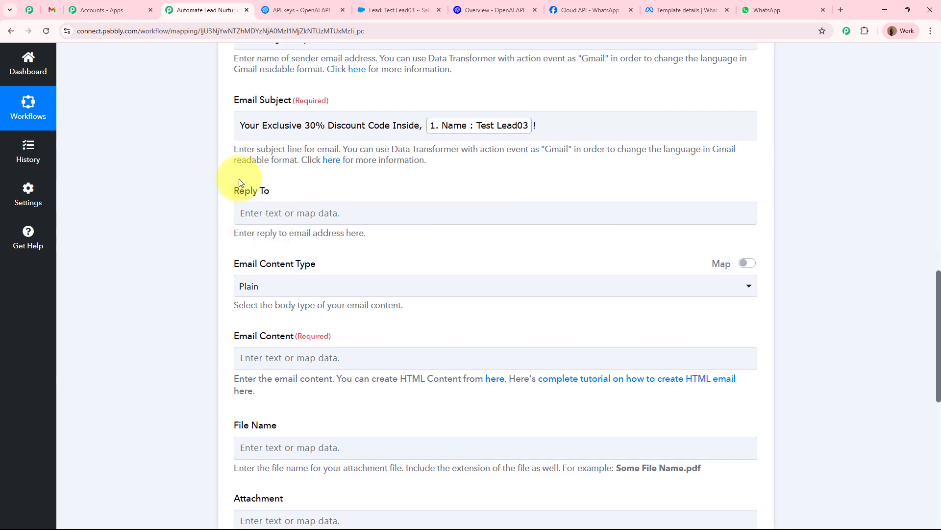
scroll(233, 179, "down", 2)
left_click_drag(238, 166, 337, 168)
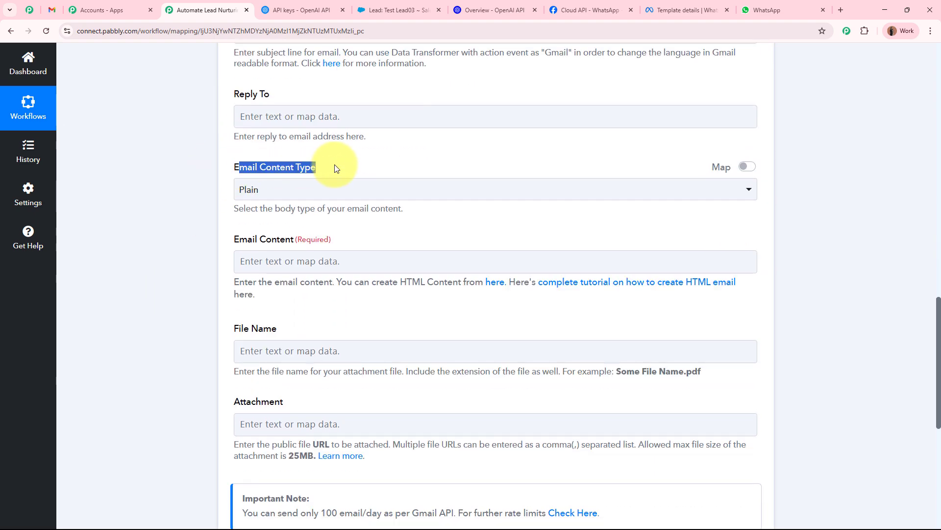
left_click(330, 190)
left_click(273, 266)
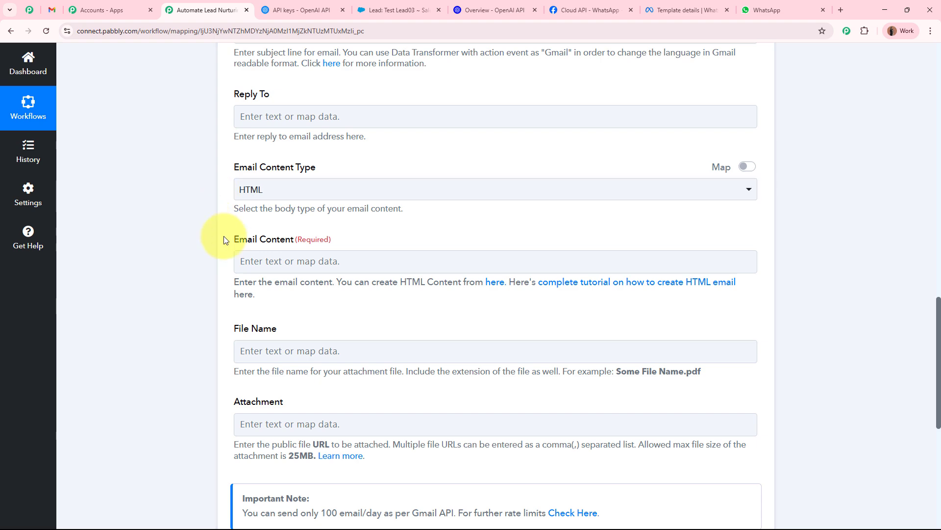
Step: Map the Email Content field to the Choices 0 Message Content value from the ChatGPT step
left_click(269, 260)
scroll(189, 290, "down", 2)
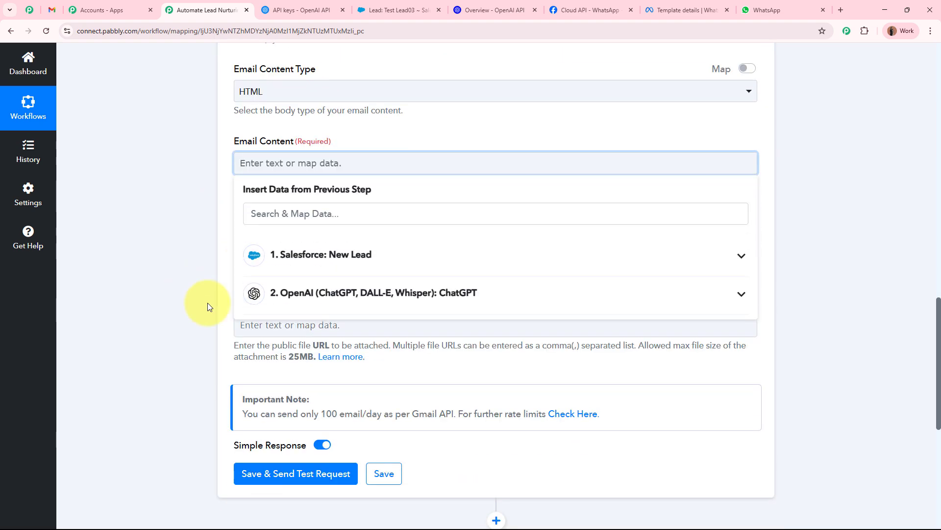
left_click(289, 306)
left_click(361, 474)
left_click(191, 276)
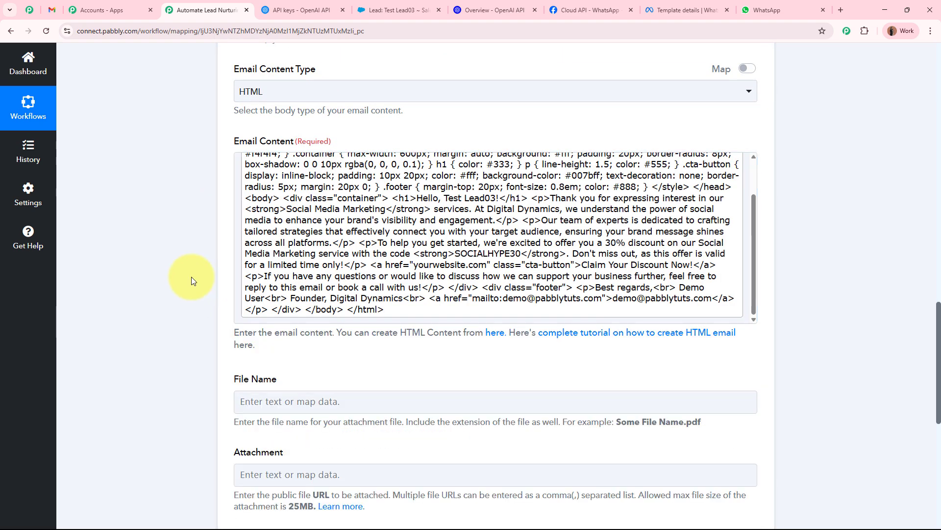
Step: Save the Gmail action with a test request and check the Response Result Status in the received response
scroll(191, 276, "down", 2)
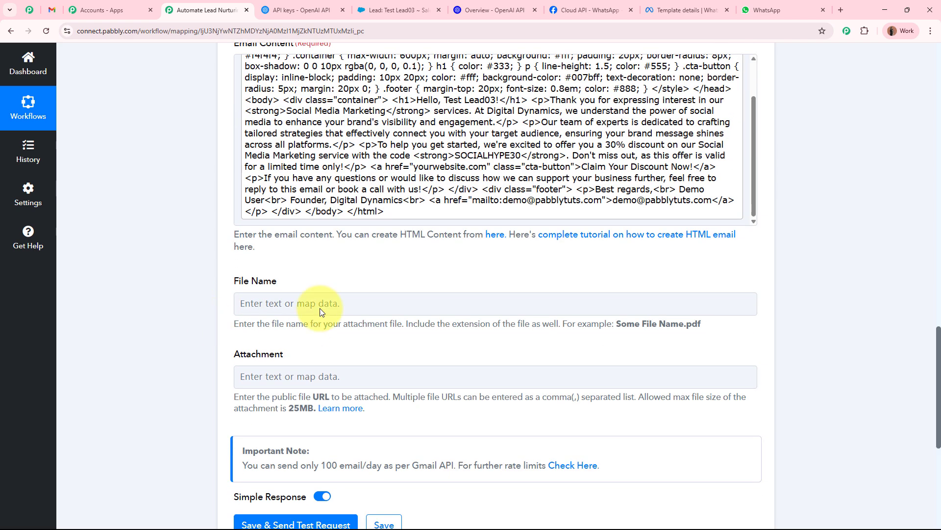
scroll(229, 364, "down", 4)
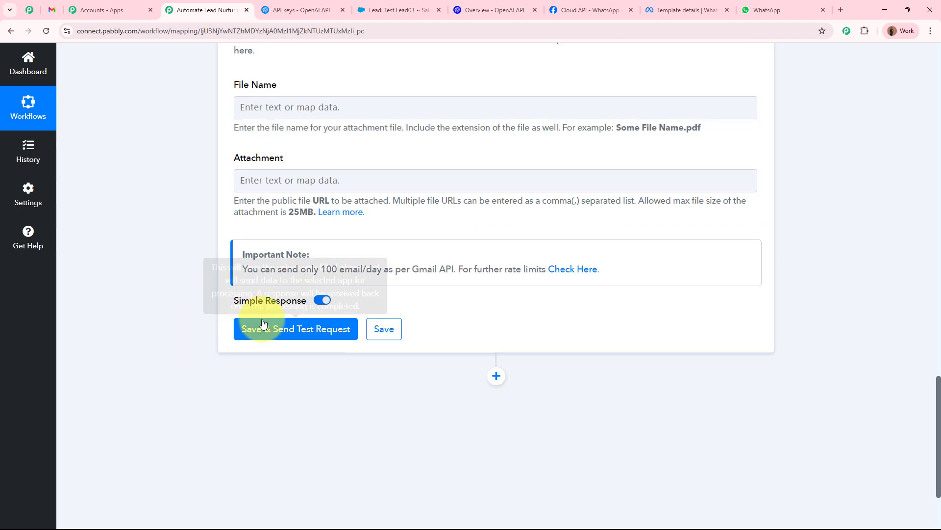
left_click(301, 322)
scroll(125, 280, "down", 3)
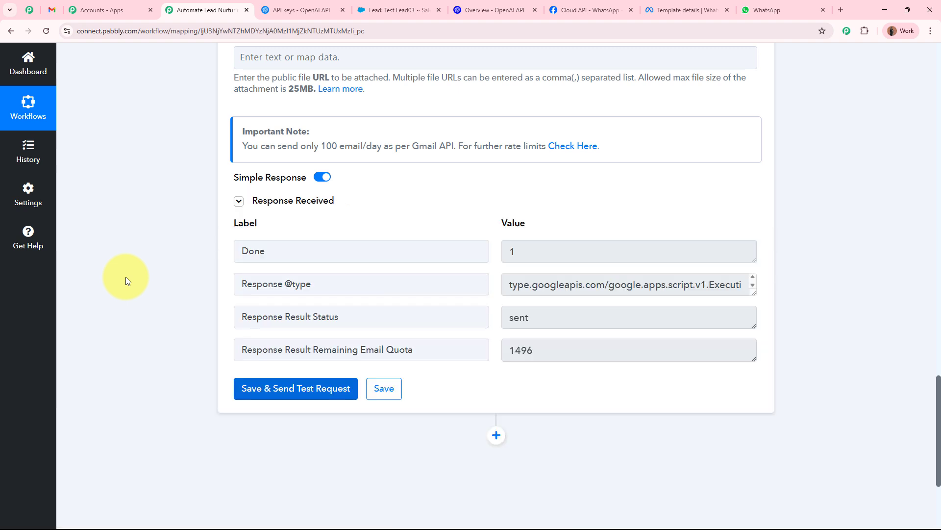
left_click_drag(413, 318, 215, 319)
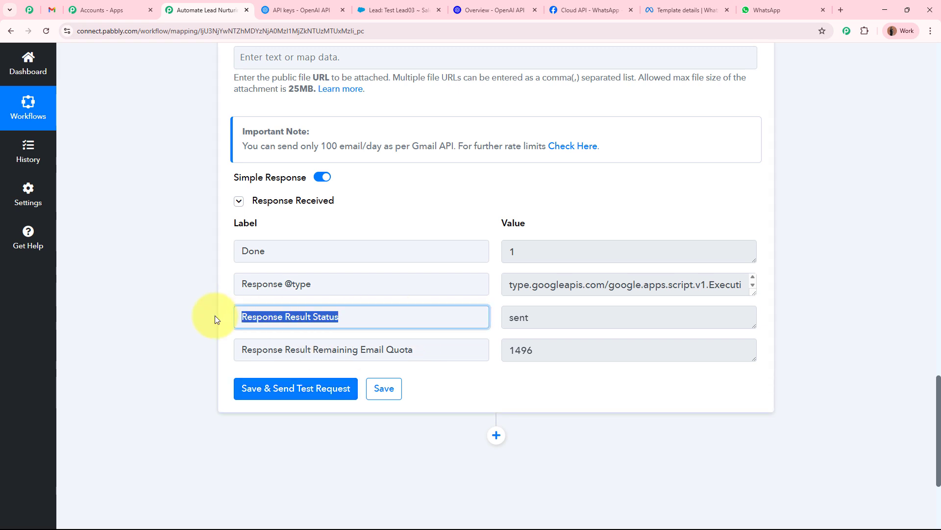
left_click(118, 336)
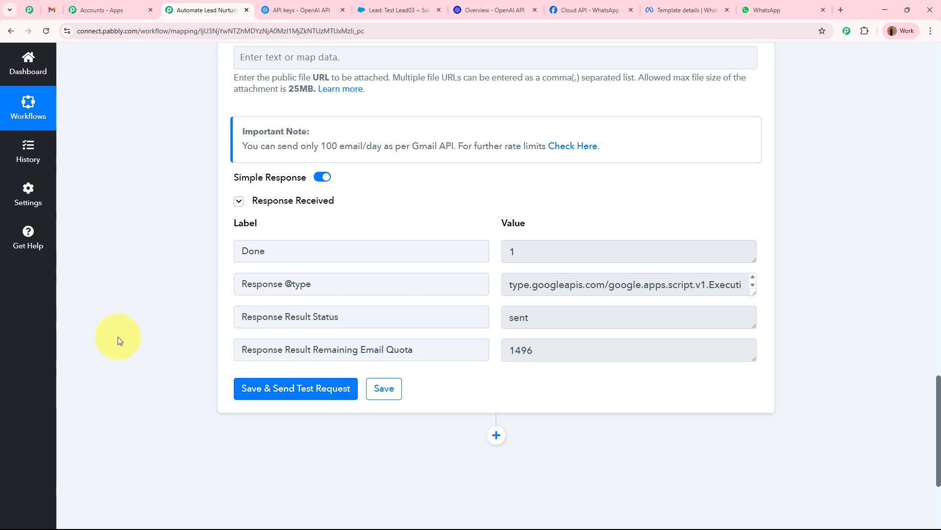
Step: Switch to Gmail and examine the subject, greeting, service text and discount code of the received test email
left_click(55, 19)
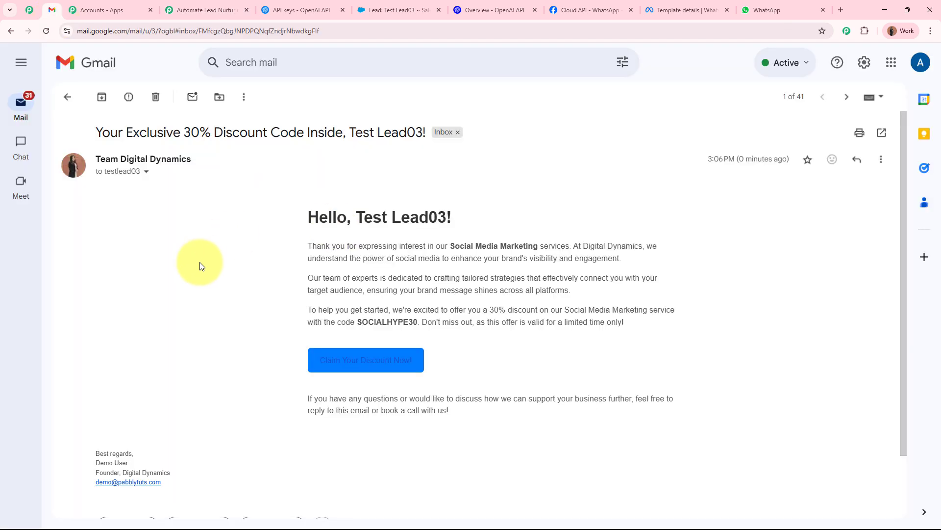
left_click_drag(97, 131, 388, 126)
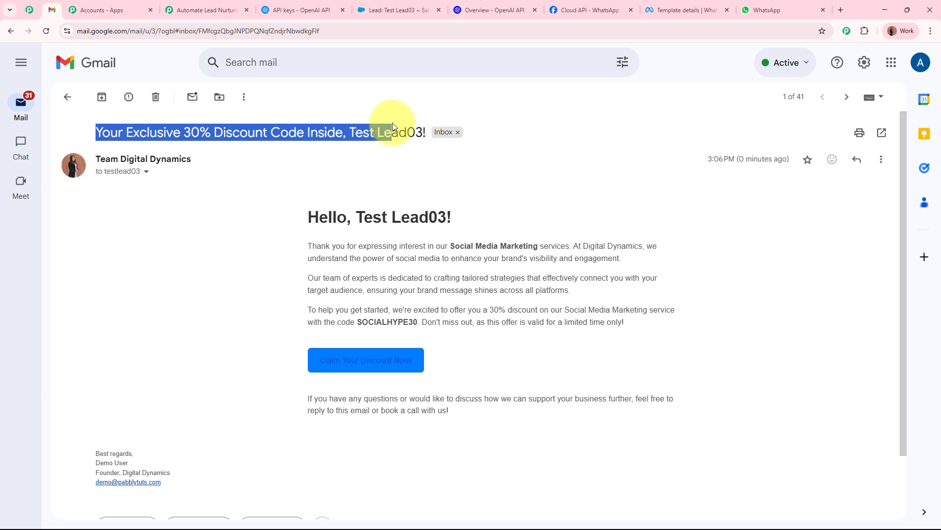
left_click_drag(309, 217, 452, 214)
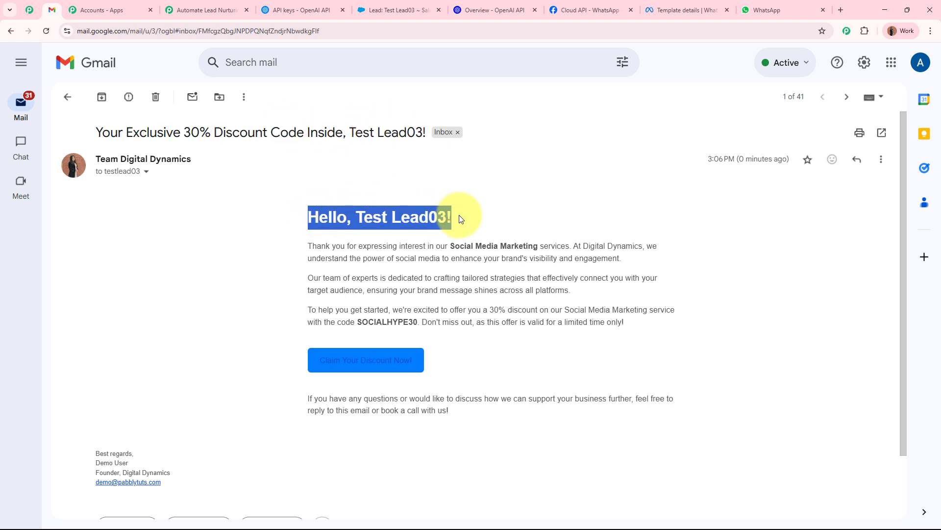
left_click_drag(309, 244, 363, 239)
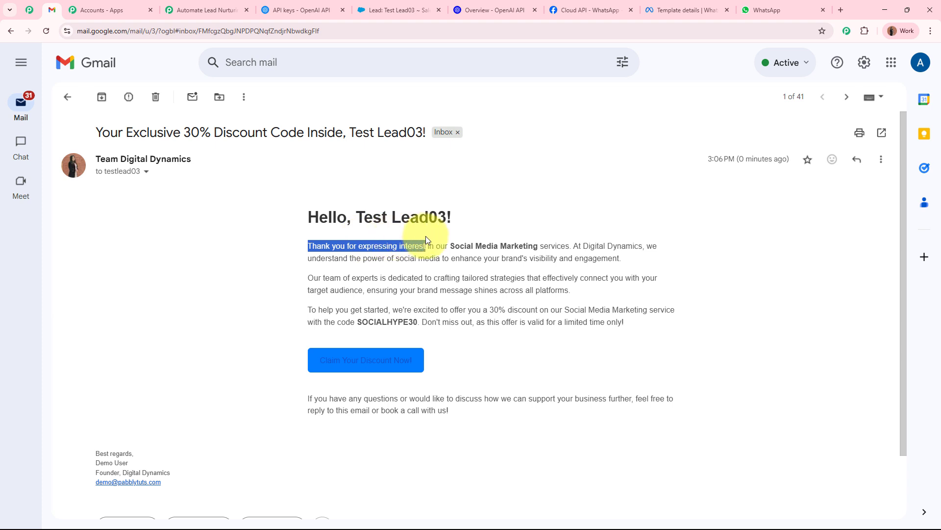
left_click_drag(495, 240, 570, 267)
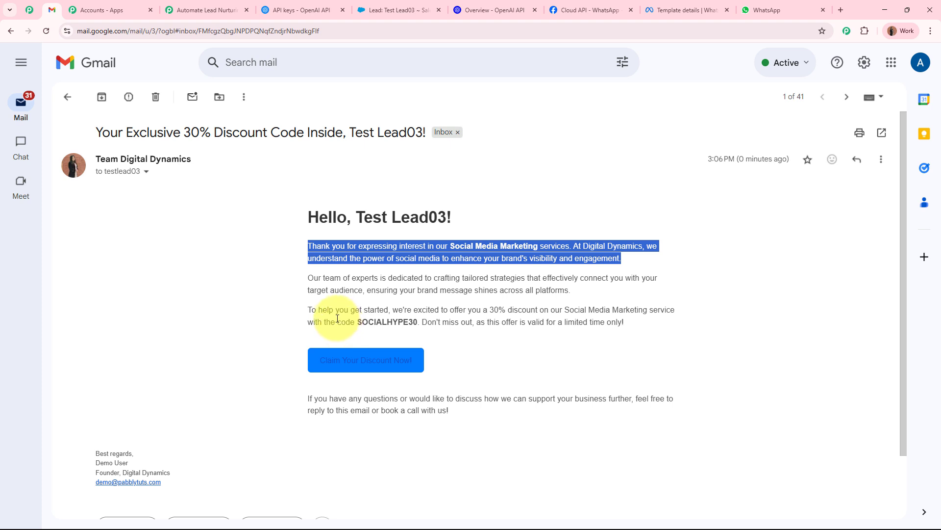
left_click_drag(337, 320, 418, 322)
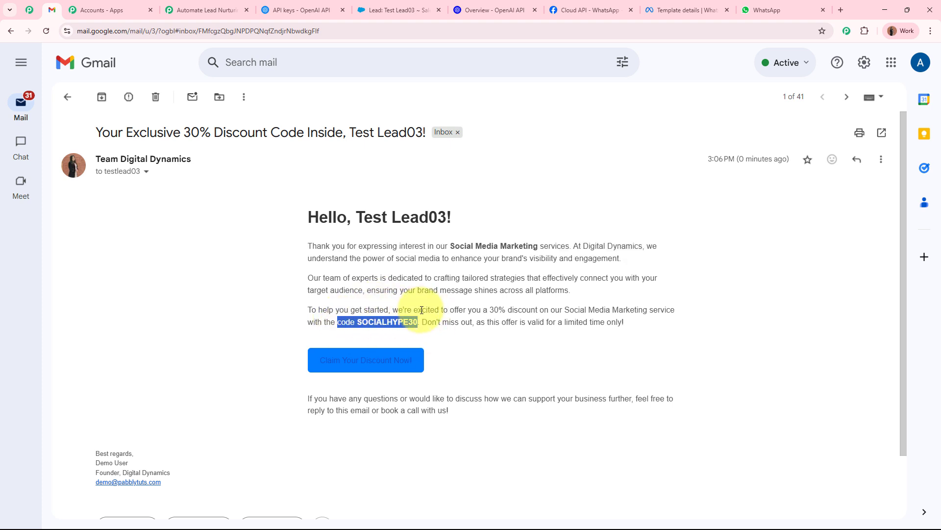
left_click(494, 320)
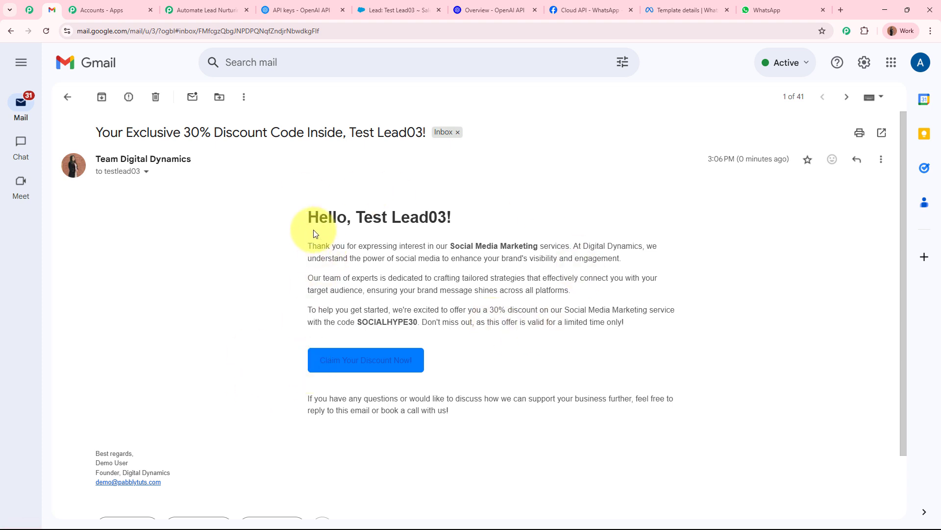
left_click_drag(315, 233, 499, 419)
left_click(563, 418)
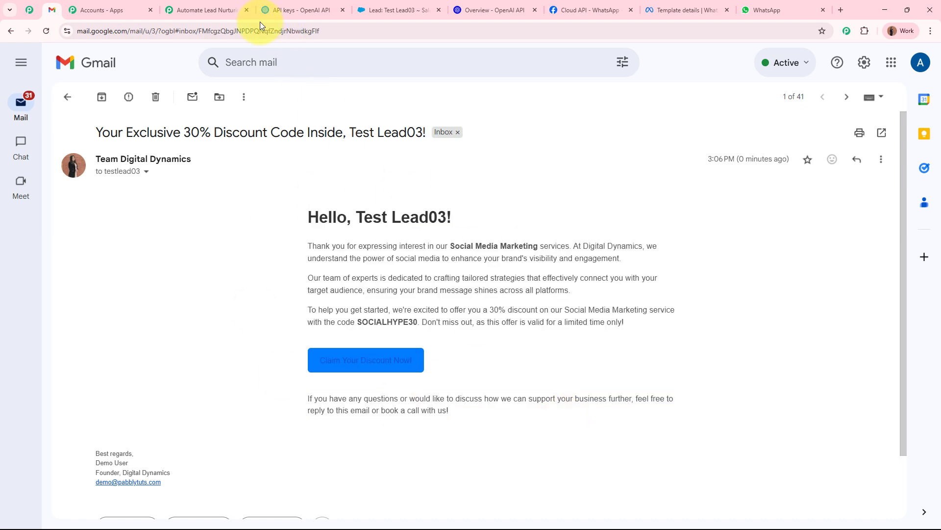
Step: Return to the Pabbly Connect workflow, collapse the Gmail step and add a WhatsApp Cloud API action after it
left_click(208, 10)
scroll(131, 332, "up", 12)
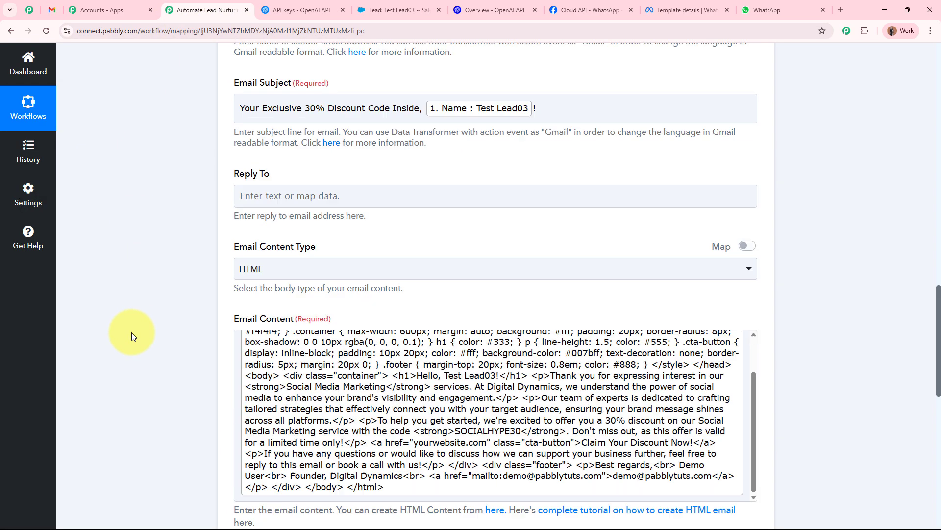
scroll(131, 331, "up", 10)
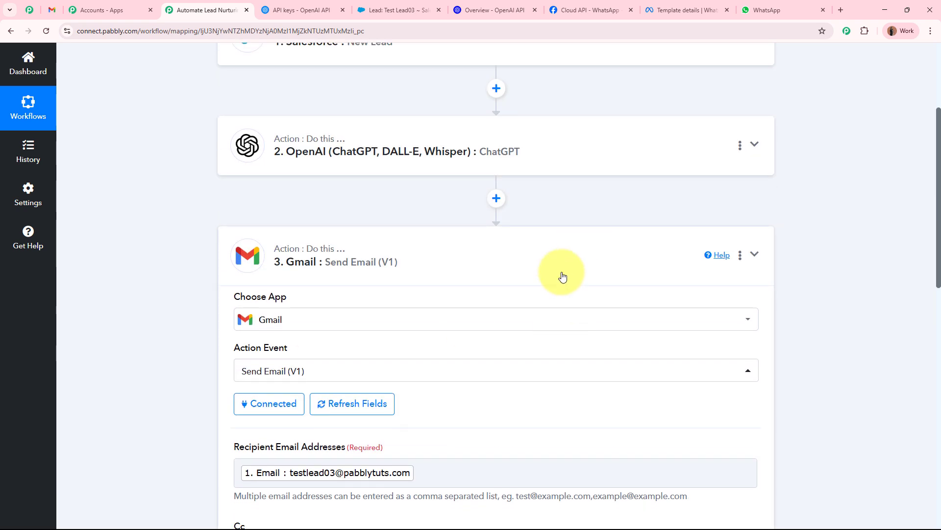
left_click(563, 276)
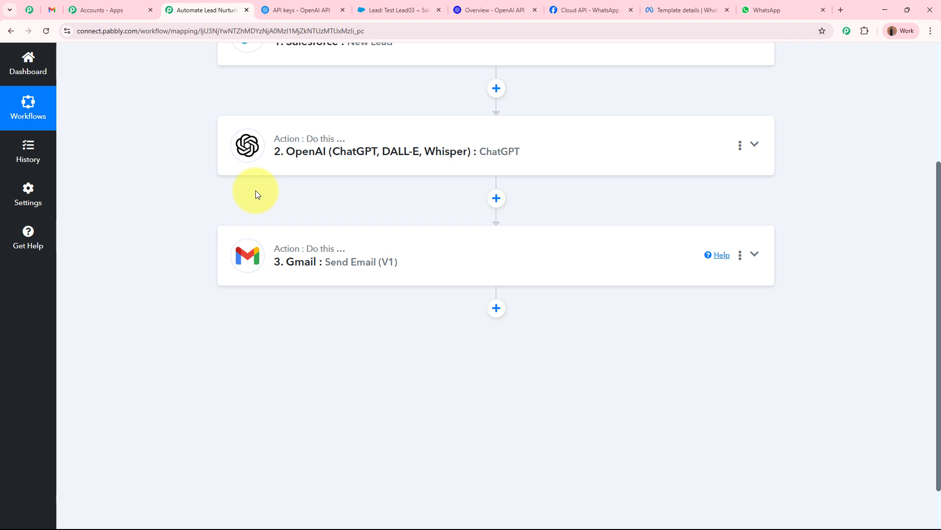
left_click(494, 314)
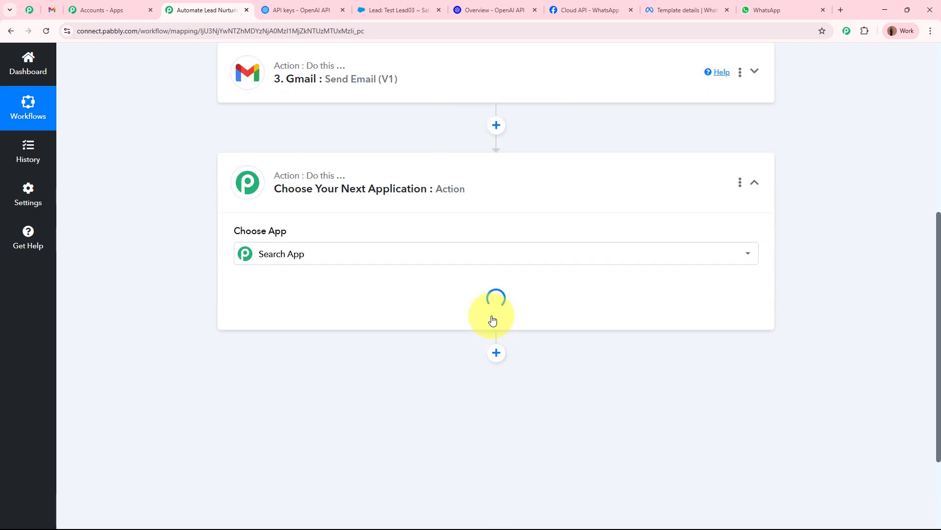
type("WhatsAPP")
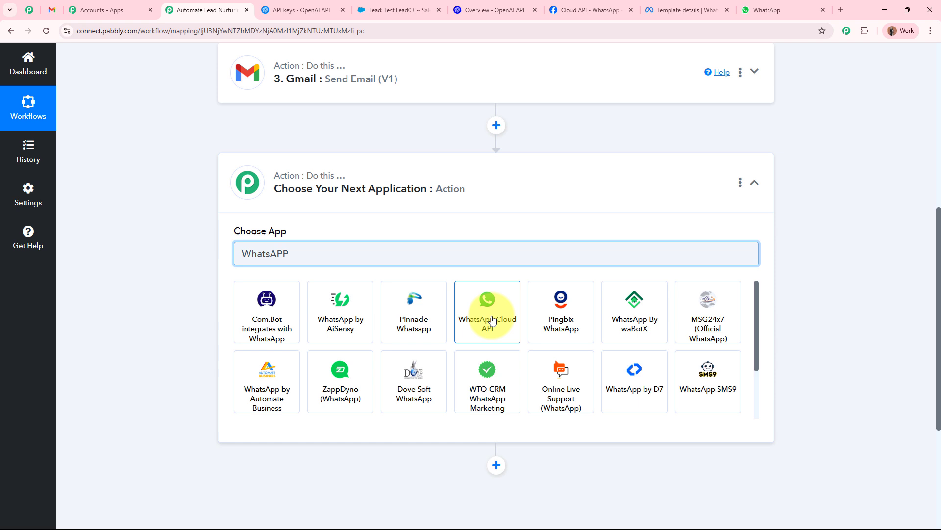
left_click(493, 320)
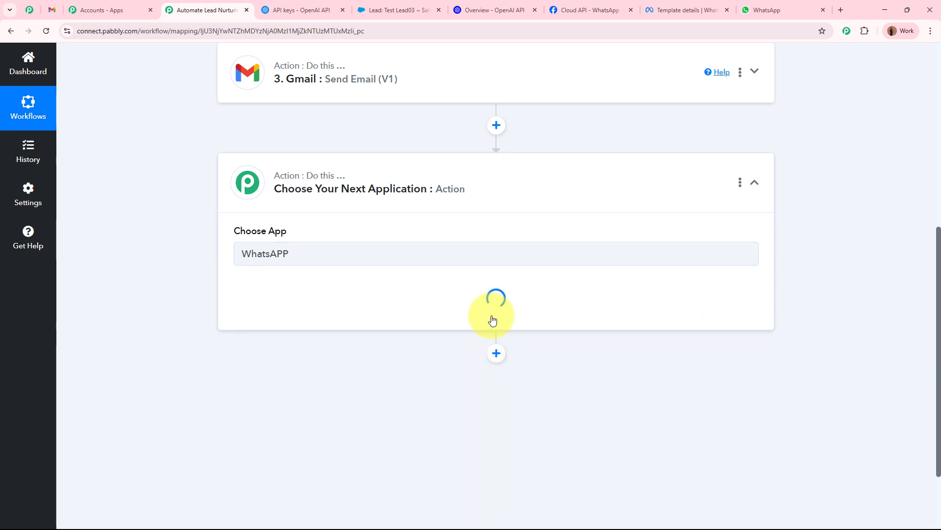
Step: Set the WhatsApp action event to Send Template Message (New) and look at its connection options
left_click(358, 312)
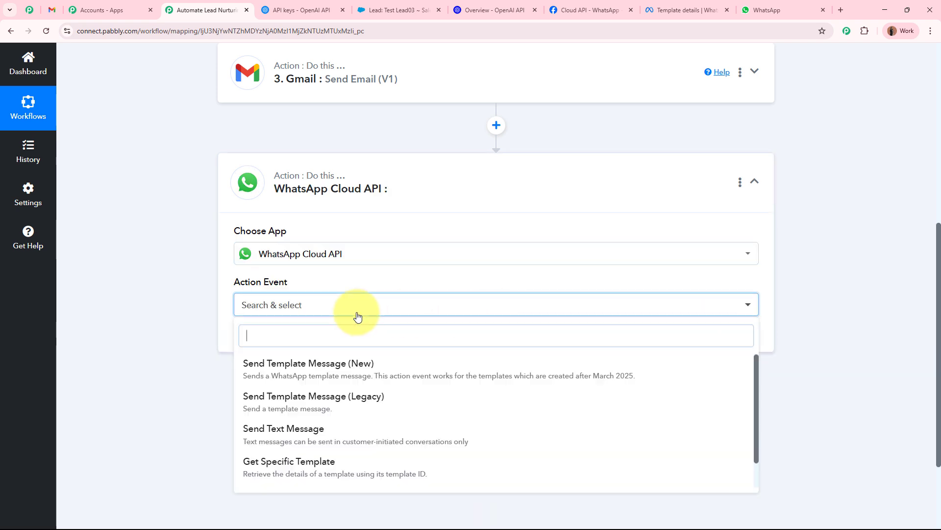
left_click(331, 381)
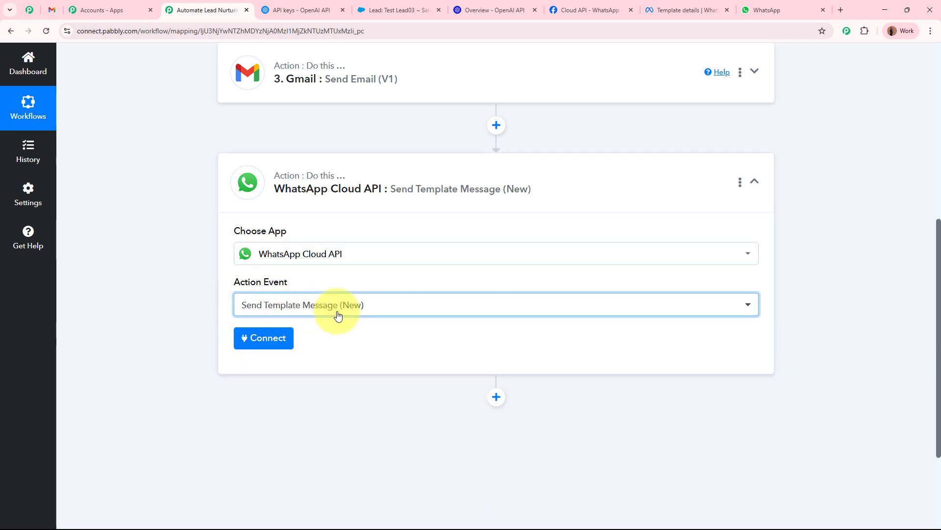
left_click(275, 341)
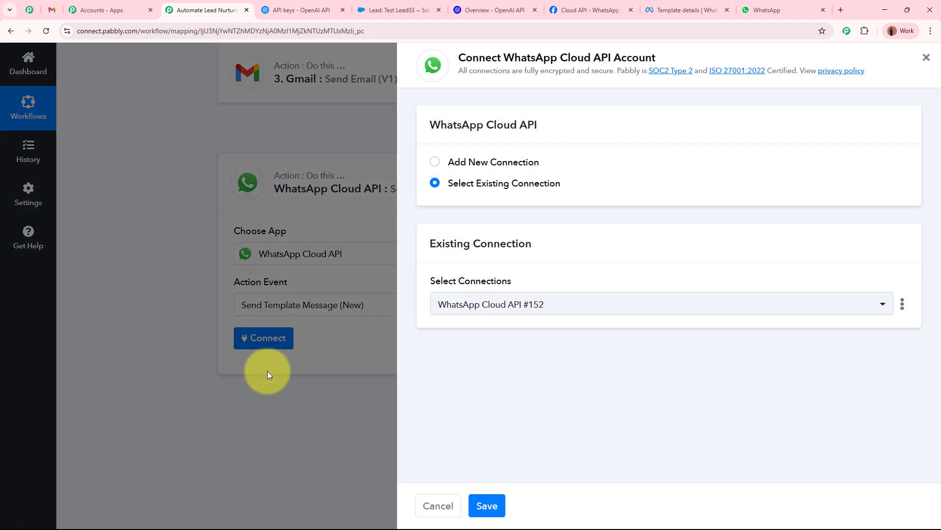
left_click(273, 386)
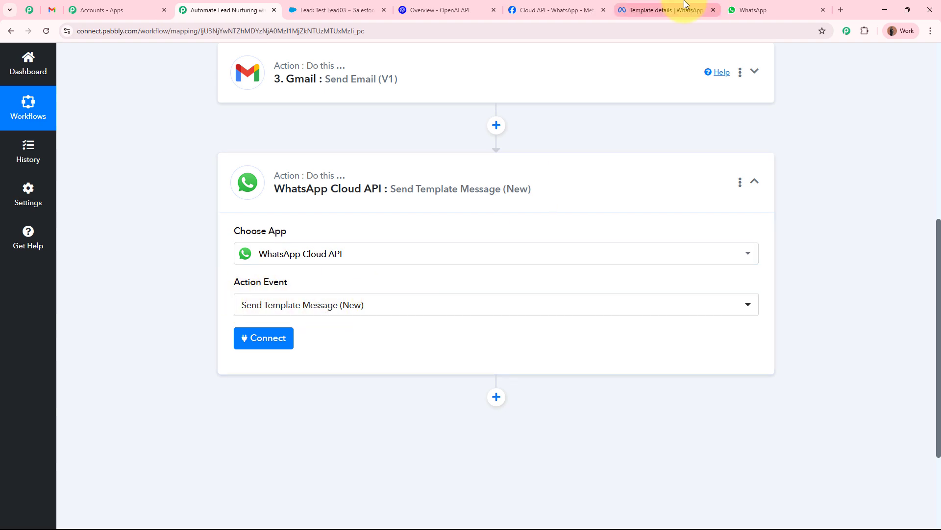
Step: Switch to WhatsApp Manager and review the message text of the lead_discount_followup template
left_click(663, 10)
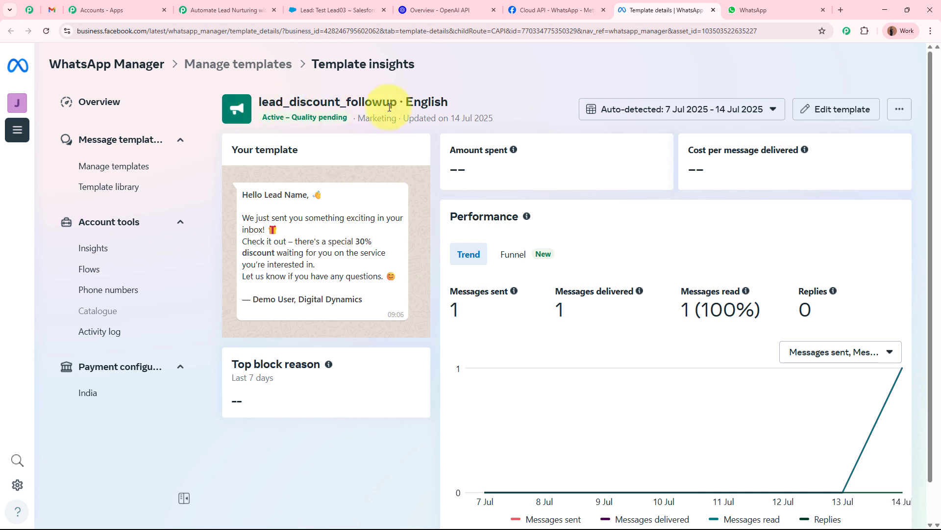
left_click_drag(243, 191, 366, 300)
left_click(366, 300)
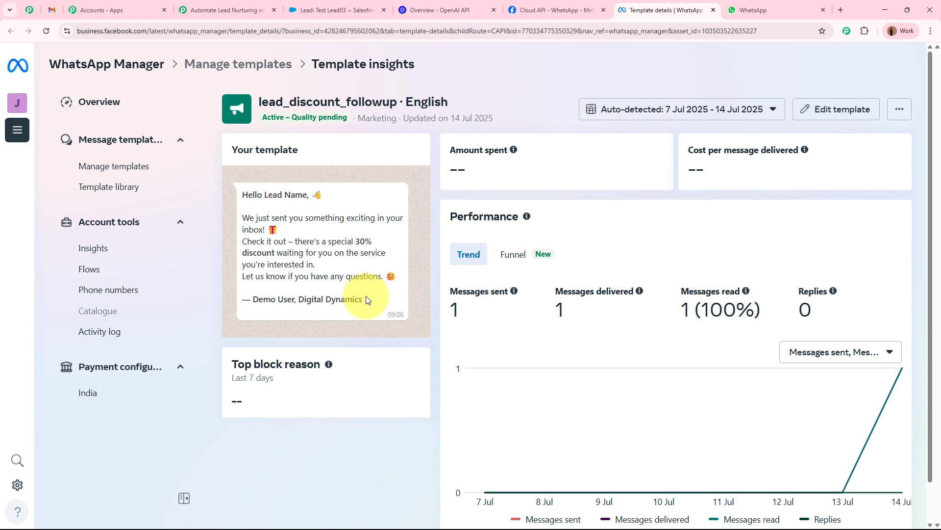
Step: Open the lead_discount_followup template for editing and examine the {{1}} variable in its body, its sample value, and the template name
left_click(837, 113)
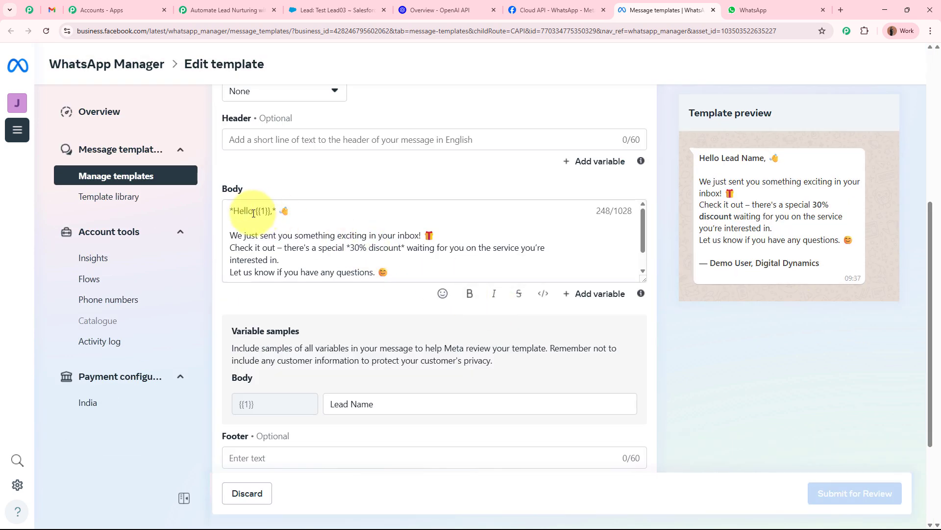
left_click(255, 212)
left_click_drag(261, 213, 271, 213)
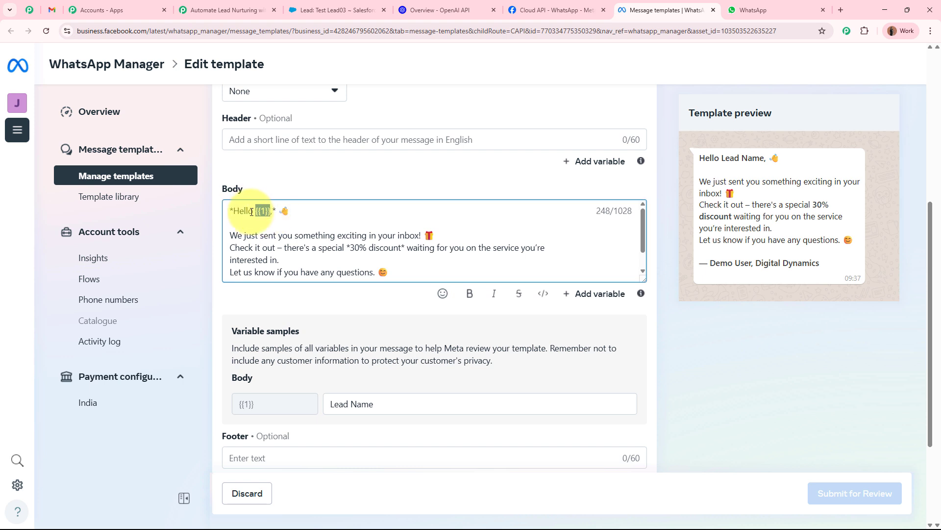
left_click(261, 212)
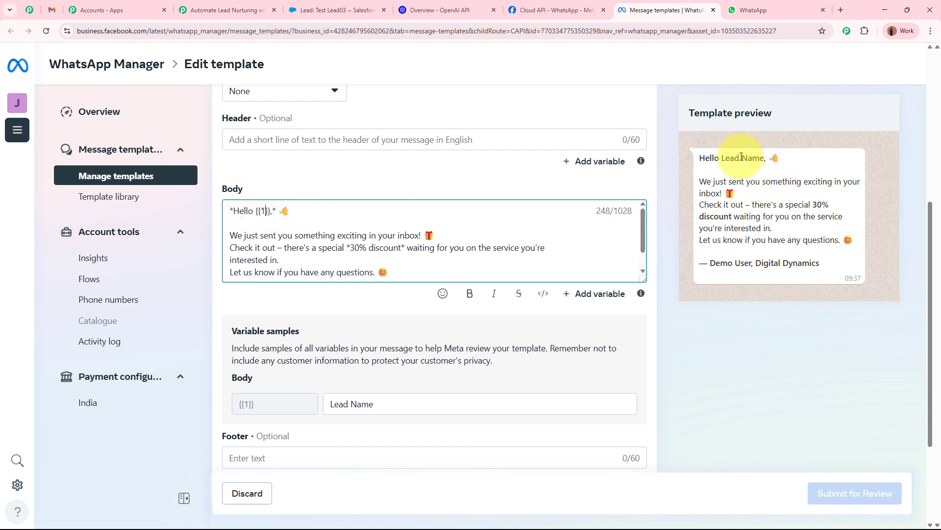
left_click_drag(714, 158, 768, 158)
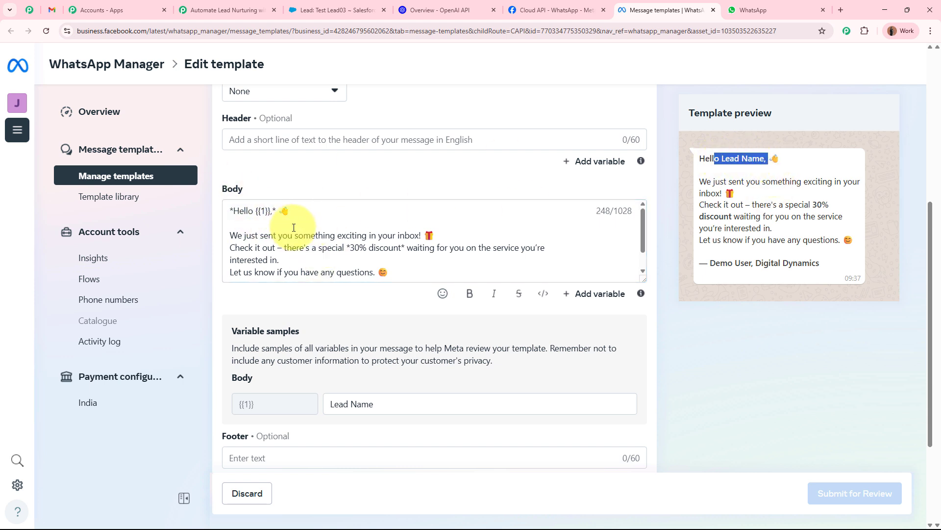
left_click(344, 184)
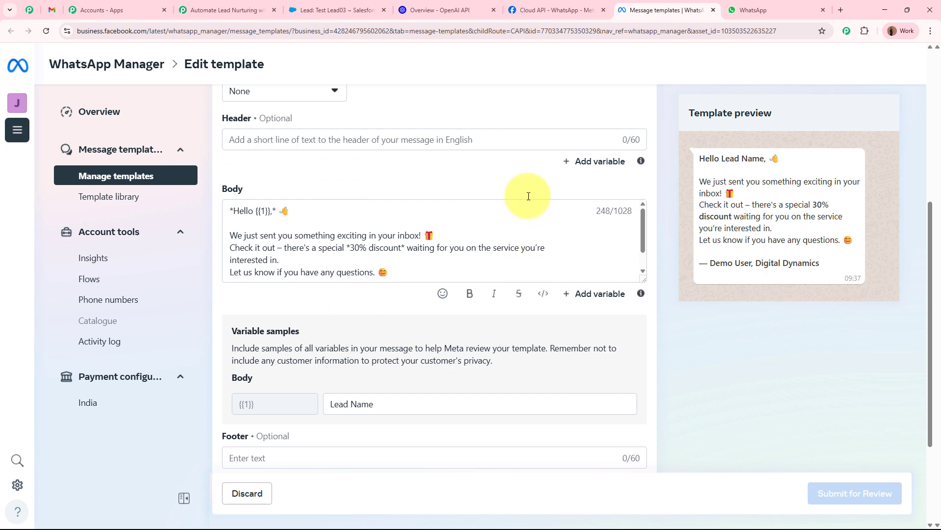
scroll(471, 231, "up", 6)
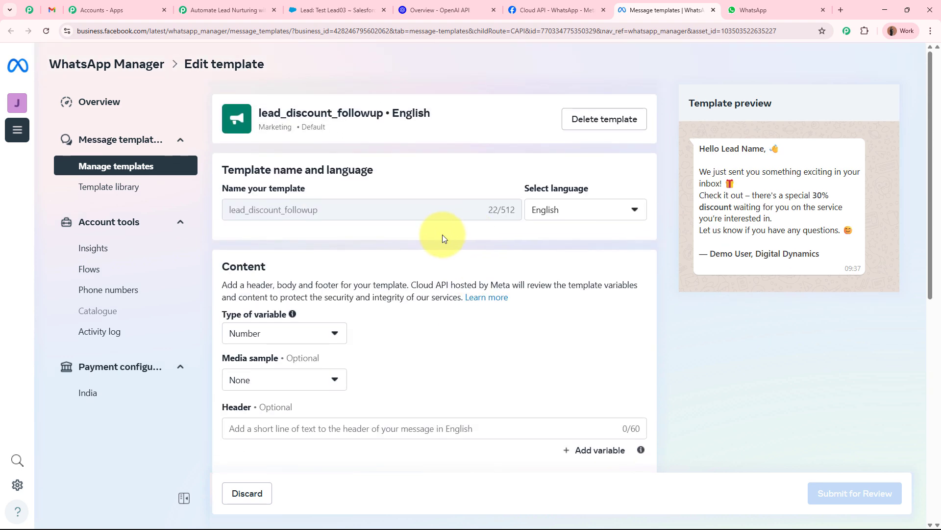
Step: Start a new WhatsApp Cloud API connection in the workflow and check its required credentials against Meta's API Setup page
left_click(236, 10)
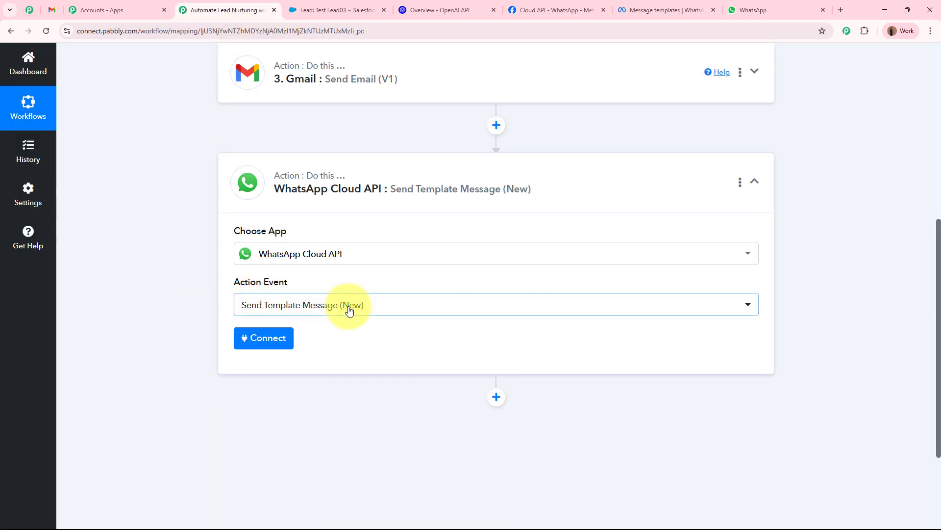
left_click(287, 342)
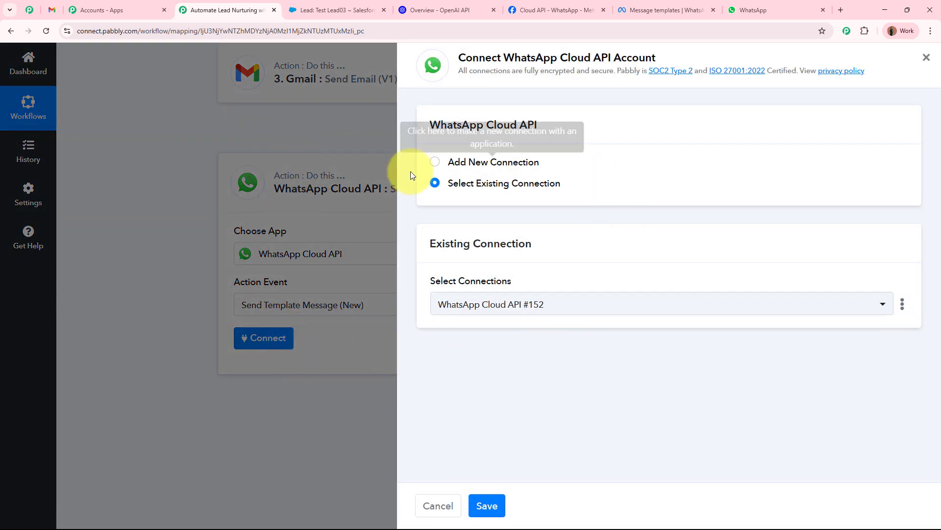
left_click(436, 166)
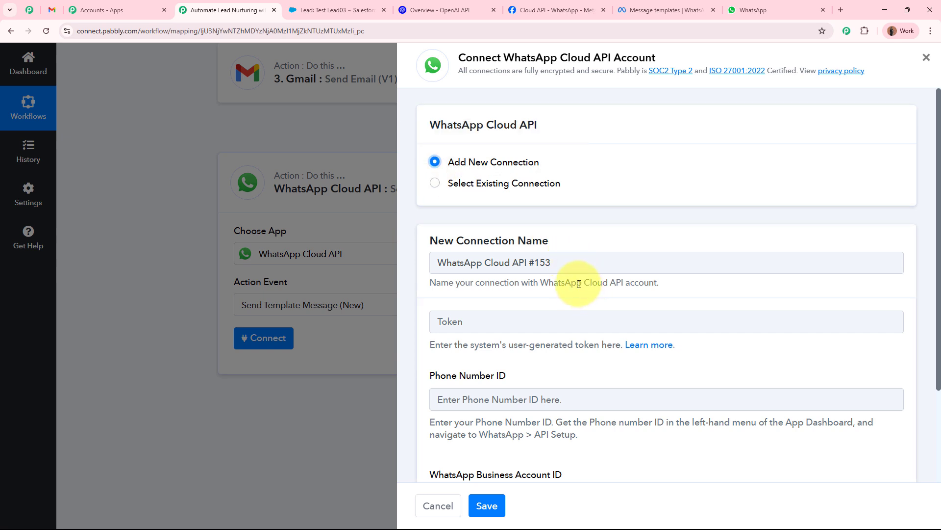
scroll(581, 284, "down", 3)
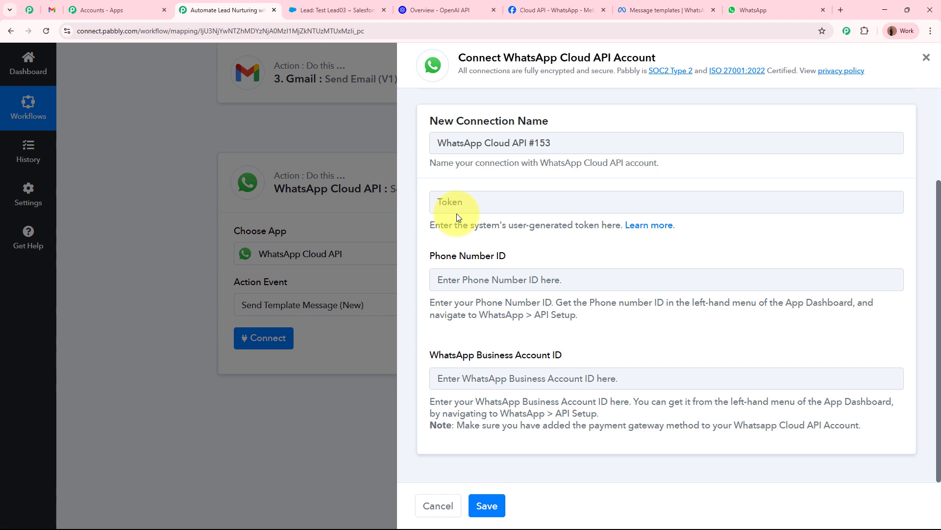
left_click(557, 10)
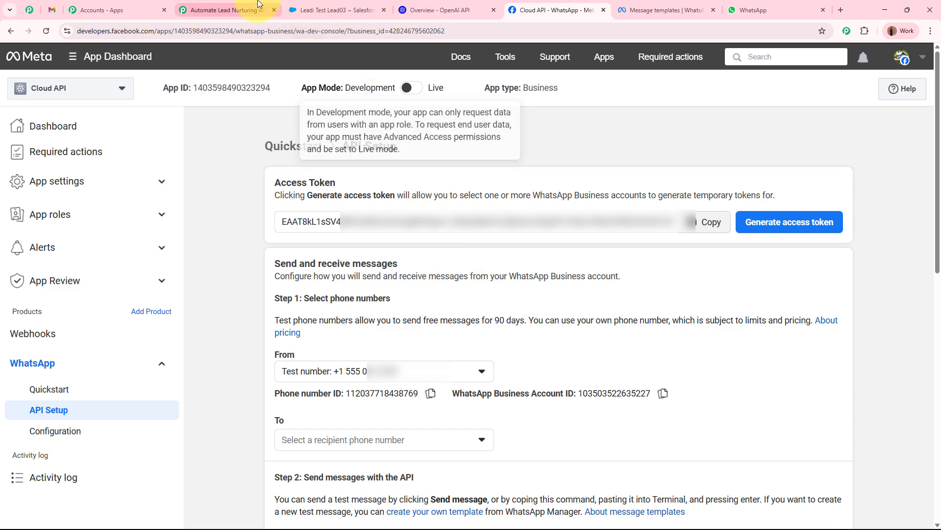
Step: Consult the Pabbly forum guide on WhatsApp Cloud API setup and permanent tokens, then return to Meta's API Setup page
left_click(247, 10)
left_click(644, 226)
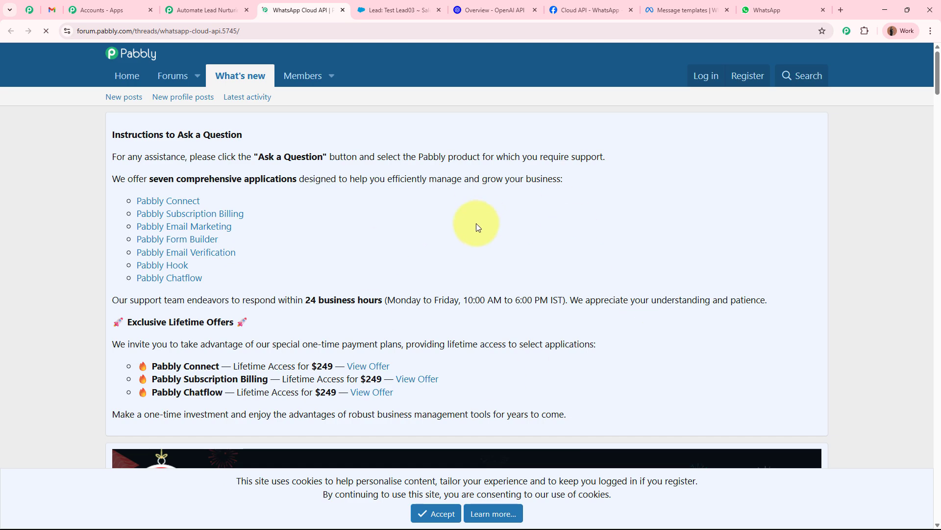
scroll(511, 307, "down", 10)
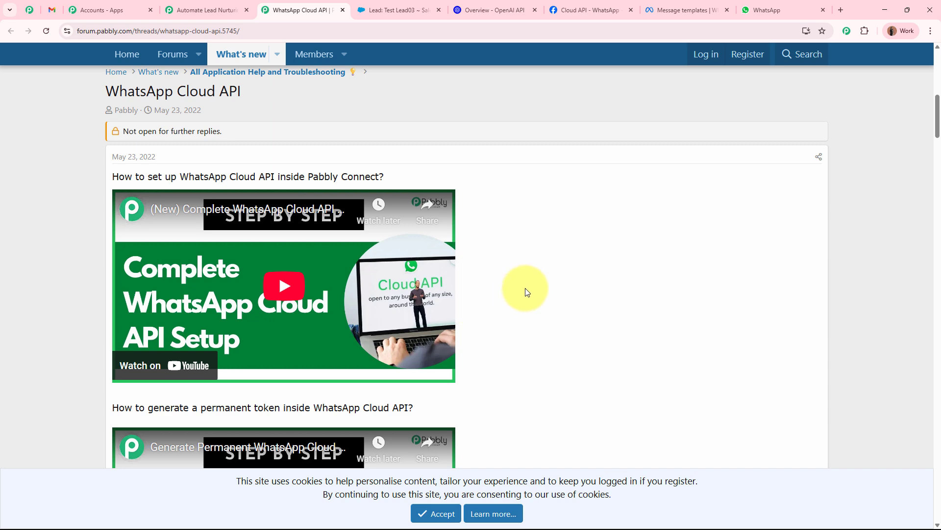
scroll(525, 288, "down", 4)
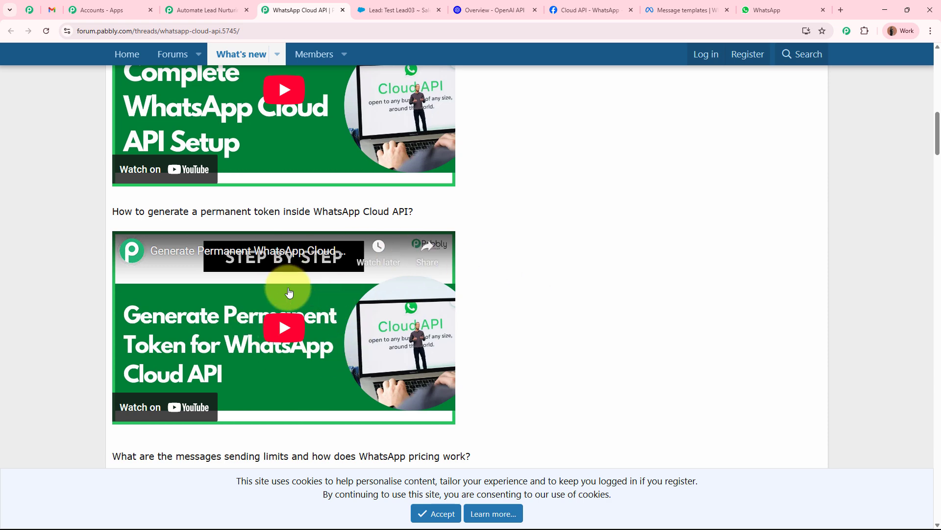
left_click(578, 9)
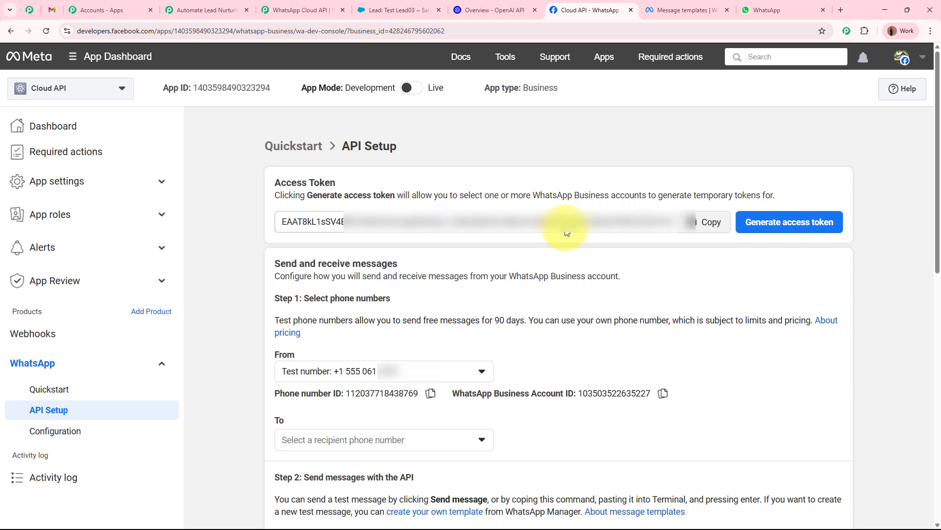
Step: Revisit the Pabbly forum guide's permanent token section, then close the guide
left_click(292, 10)
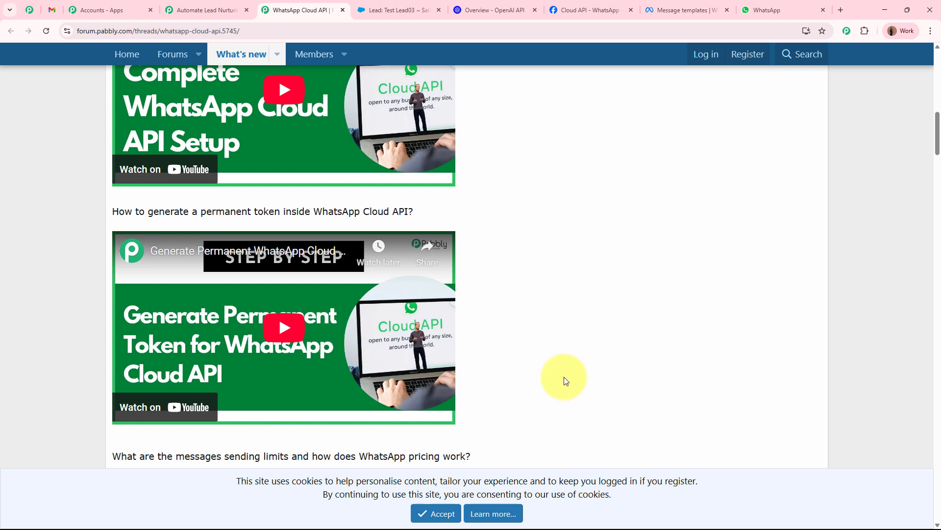
left_click(561, 10)
left_click(344, 10)
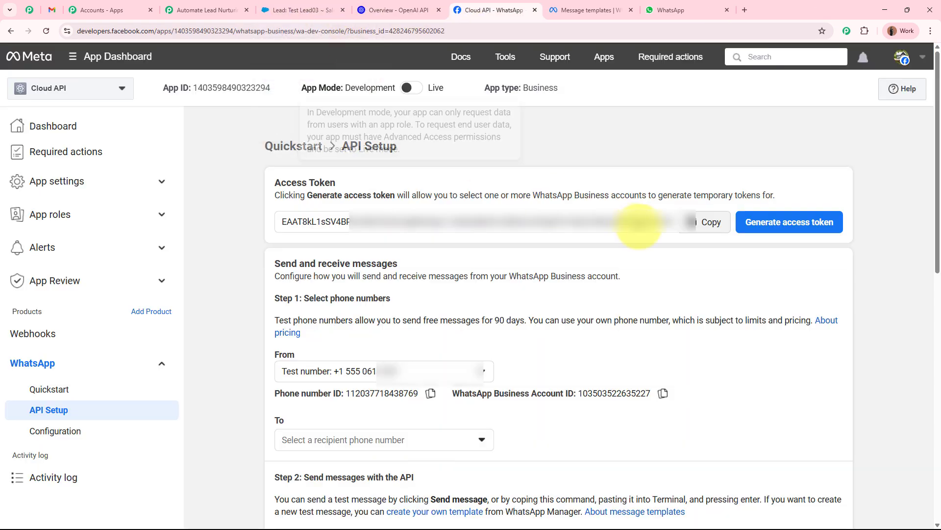
Step: Copy the access token from Meta's API Setup page into the Token field of the new WhatsApp Cloud API connection
left_click(703, 222)
left_click(227, 5)
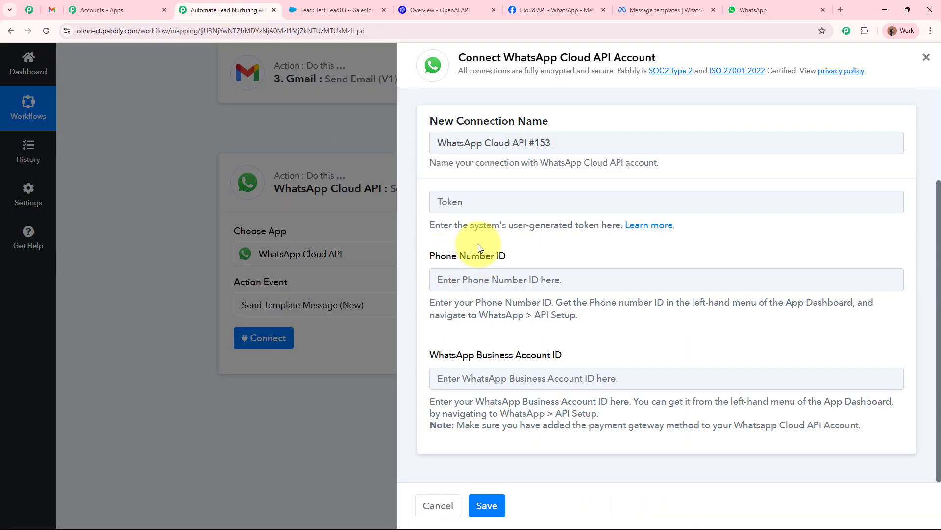
left_click(490, 200)
key("ctrl+v")
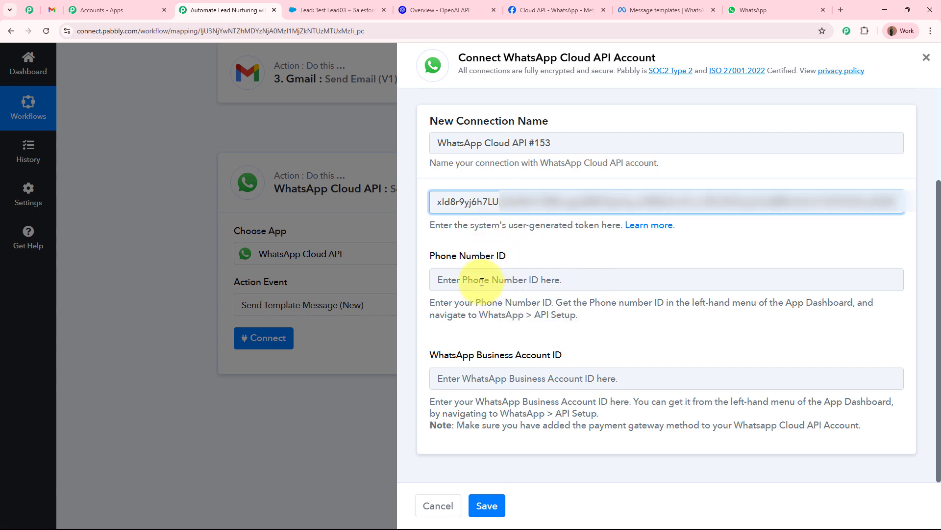
Step: Copy the phone number ID from Meta's API Setup page into the connection's Phone Number ID field
left_click(463, 278)
left_click(561, 10)
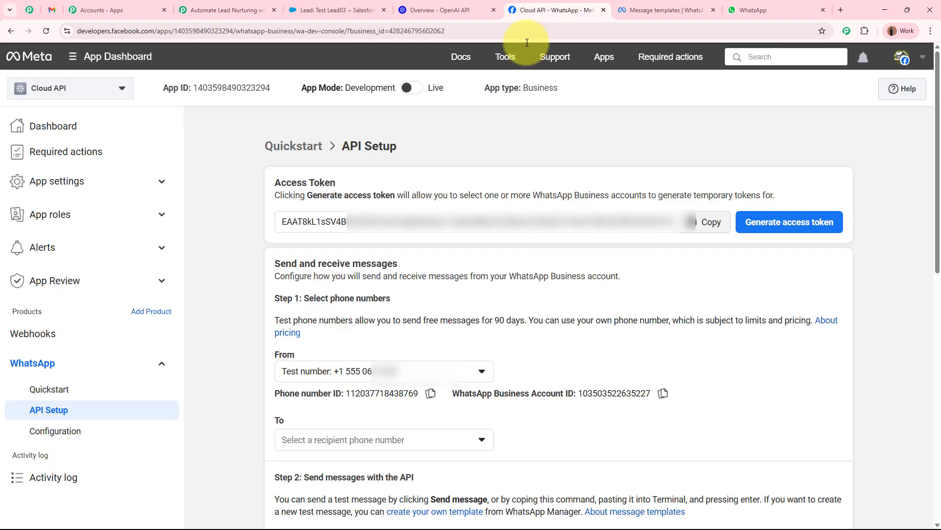
left_click(430, 392)
left_click(227, 10)
key("ctrl+v")
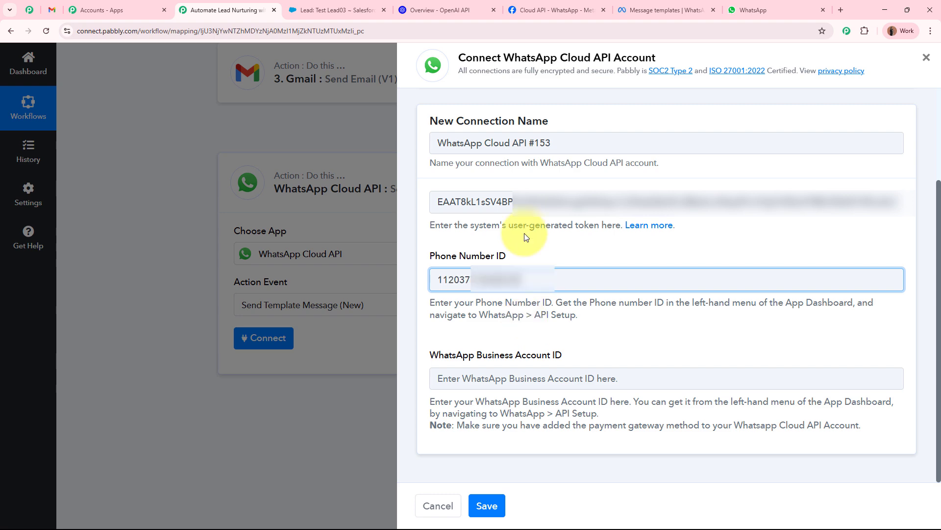
Step: Copy the WhatsApp Business Account ID from Meta's API Setup page into the connection form and save the connection
left_click(559, 9)
left_click(663, 394)
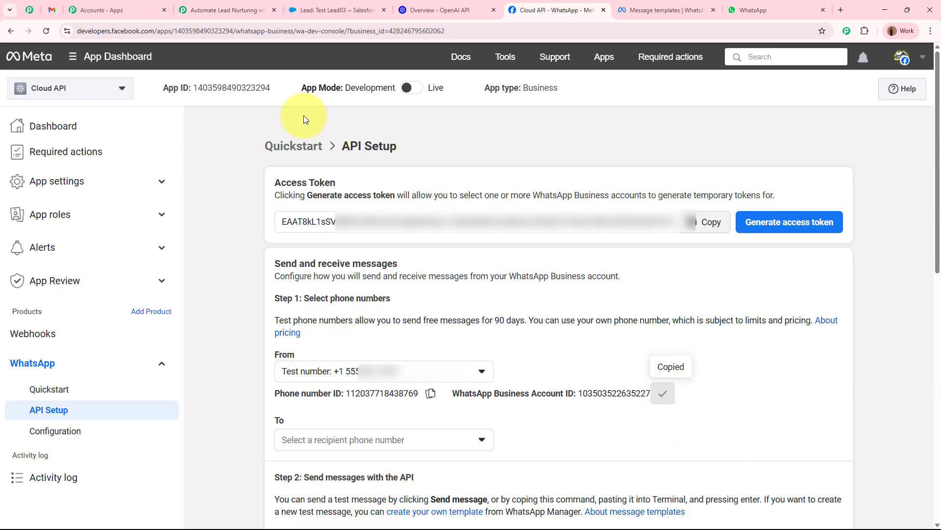
left_click(227, 10)
left_click(458, 384)
key("ctrl+v")
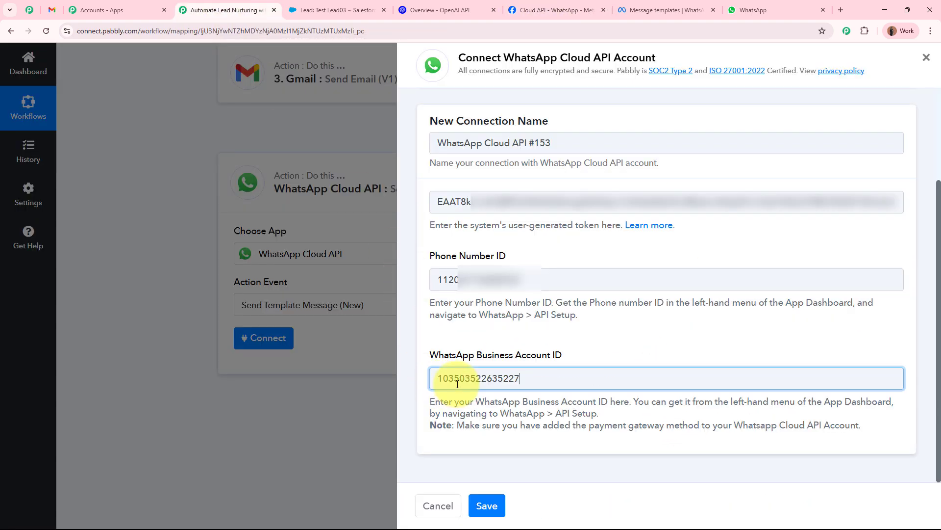
left_click(487, 506)
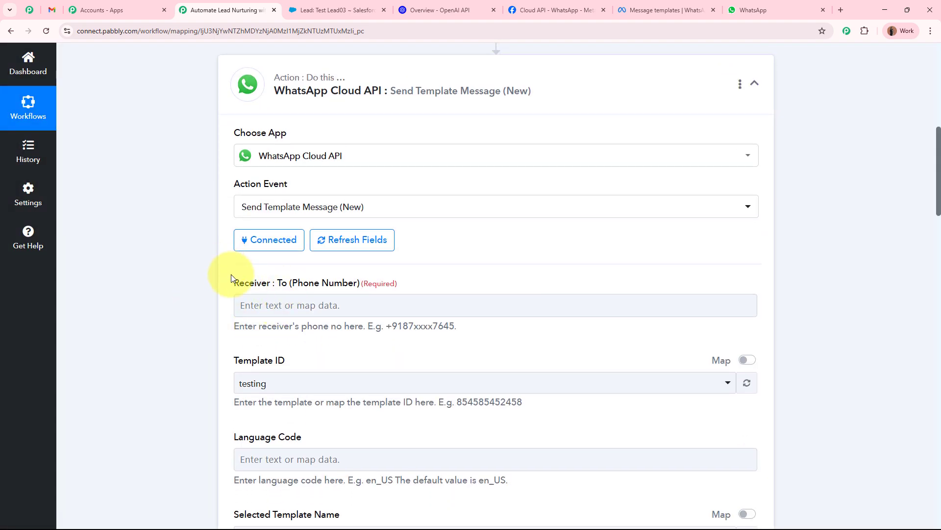
Step: Map the Receiver phone number of the WhatsApp action to the Phone value from the Salesforce New Lead step
left_click_drag(231, 276, 359, 310)
left_click(348, 304)
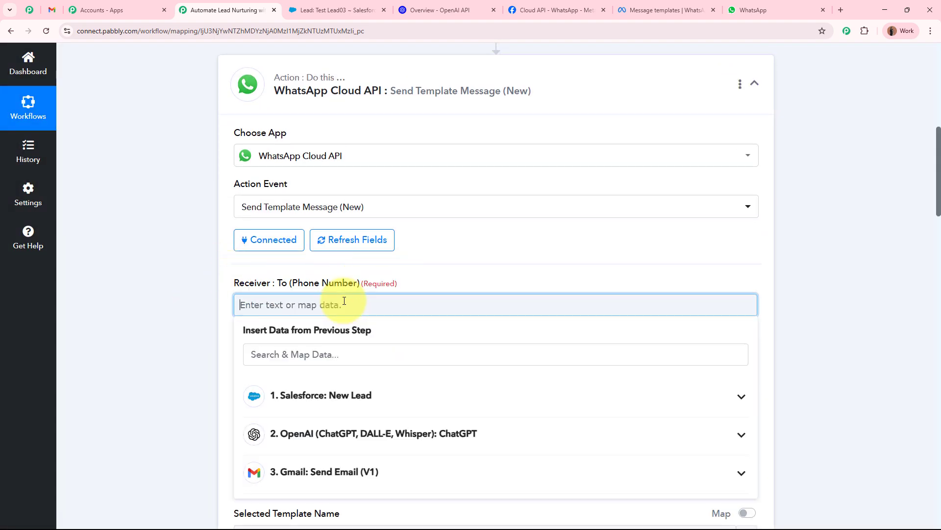
left_click(295, 356)
type("+")
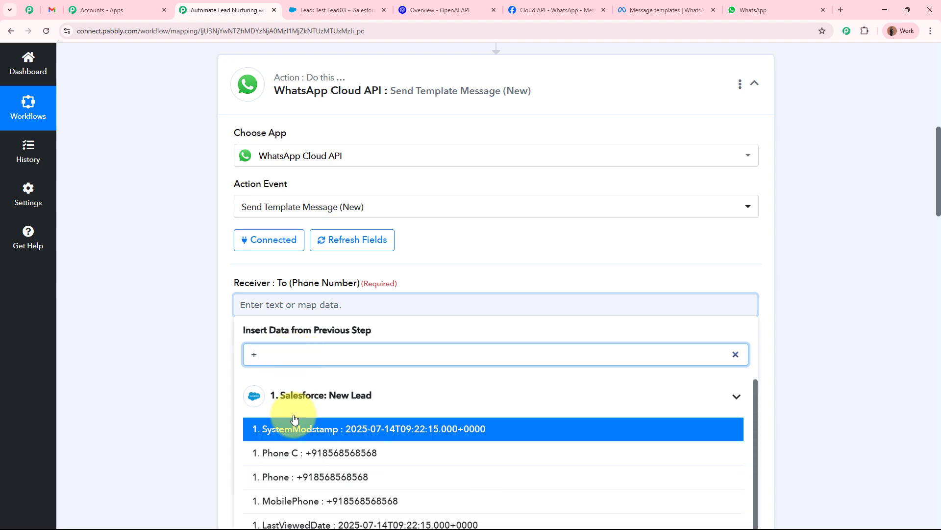
left_click(300, 477)
left_click(183, 331)
scroll(184, 331, "down", 4)
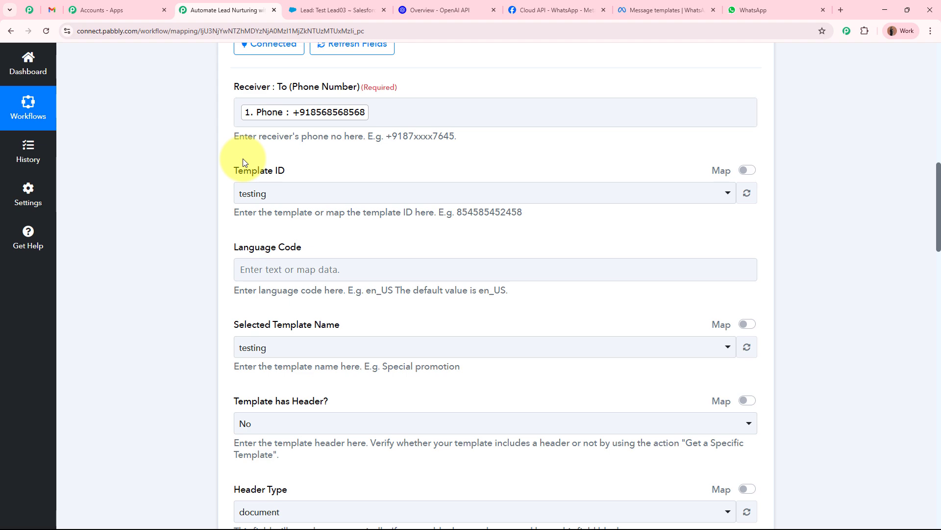
Step: Check the template's name in WhatsApp Manager and choose lead_discount_followup as the Template ID in the workflow
left_click(647, 10)
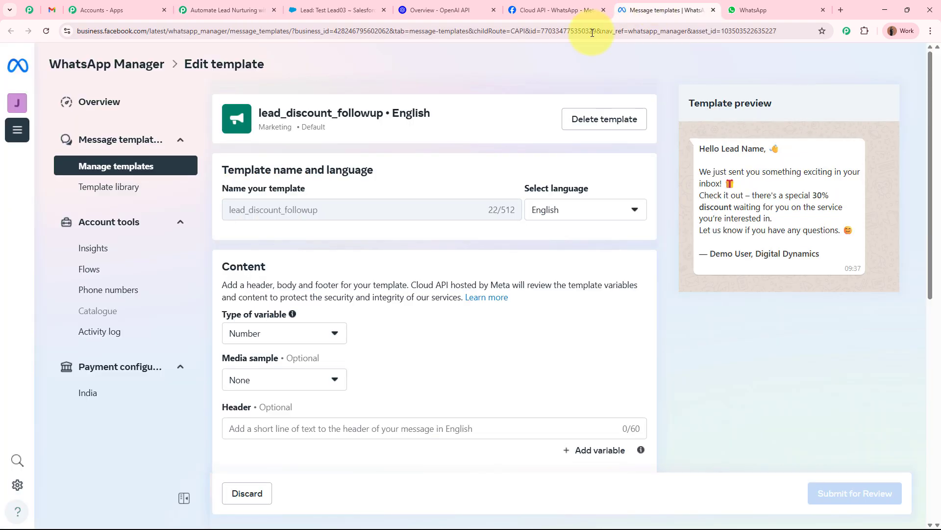
left_click_drag(258, 112, 372, 106)
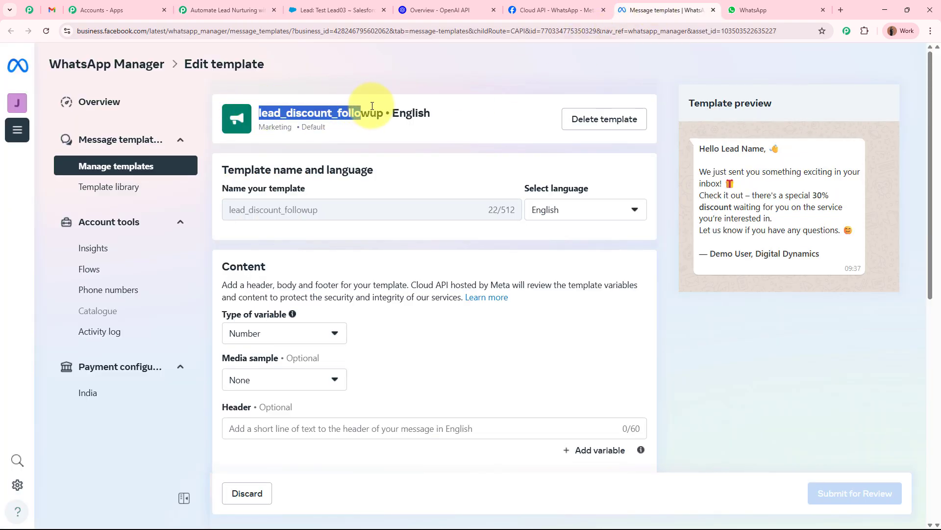
left_click(225, 2)
left_click(313, 196)
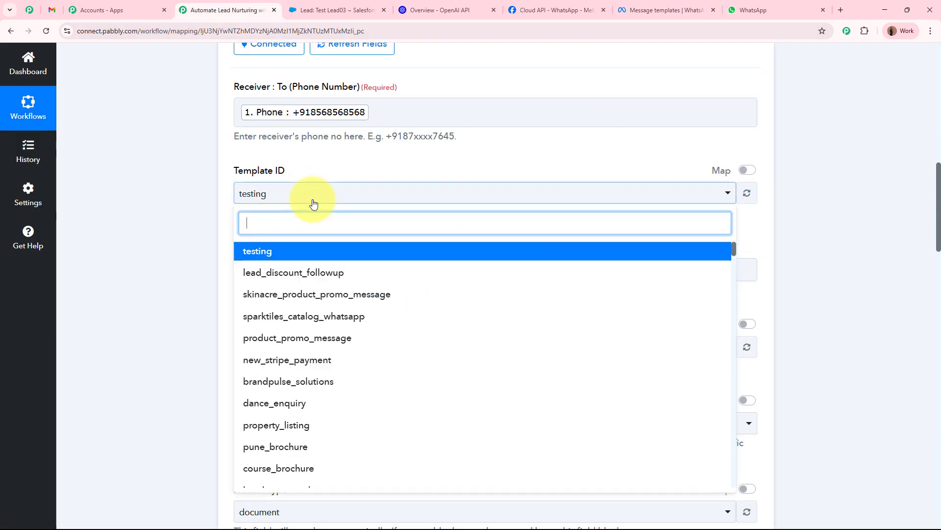
left_click(320, 279)
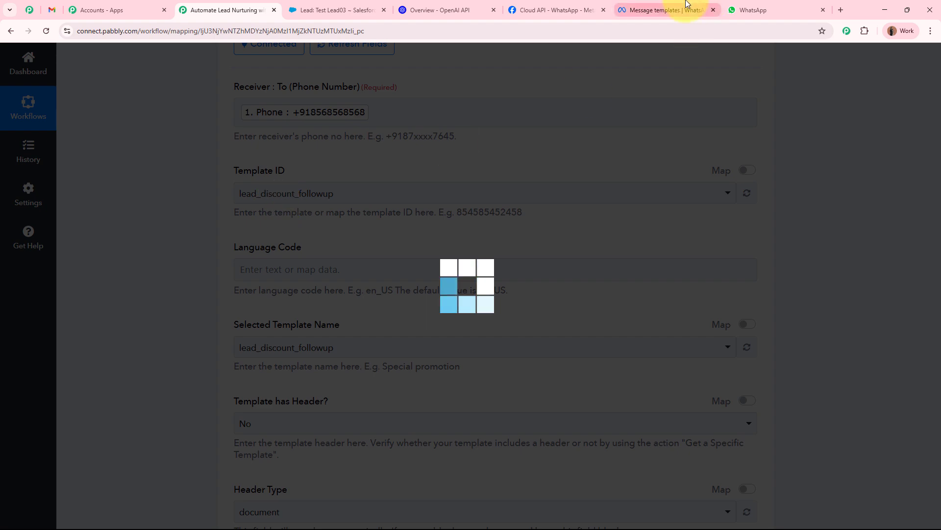
Step: Check the template's language in WhatsApp Manager and set the Language Code to en in the WhatsApp action
left_click(662, 10)
left_click_drag(390, 113, 442, 112)
left_click(226, 10)
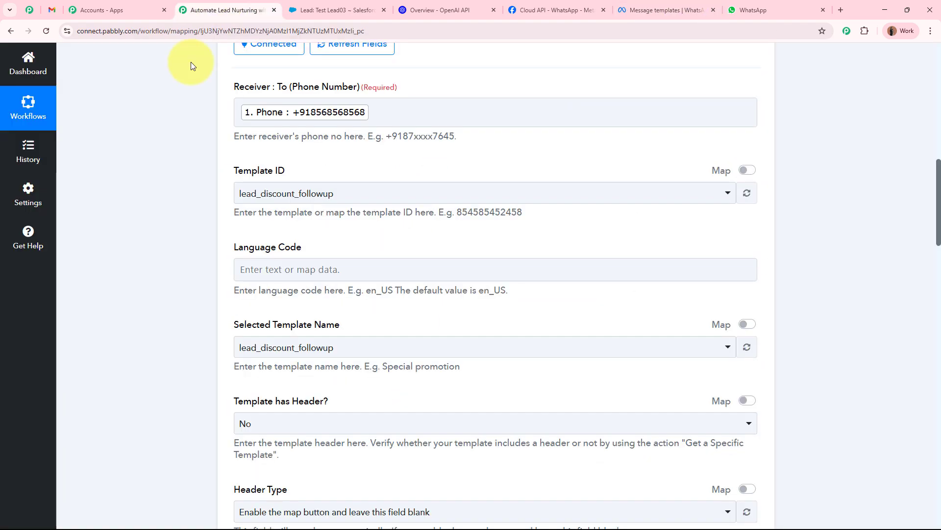
left_click(316, 270)
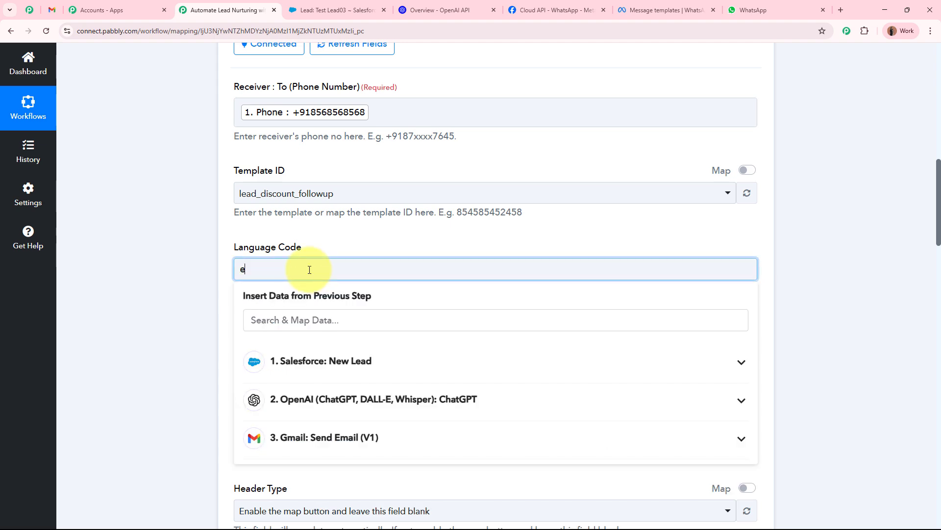
left_click(94, 222)
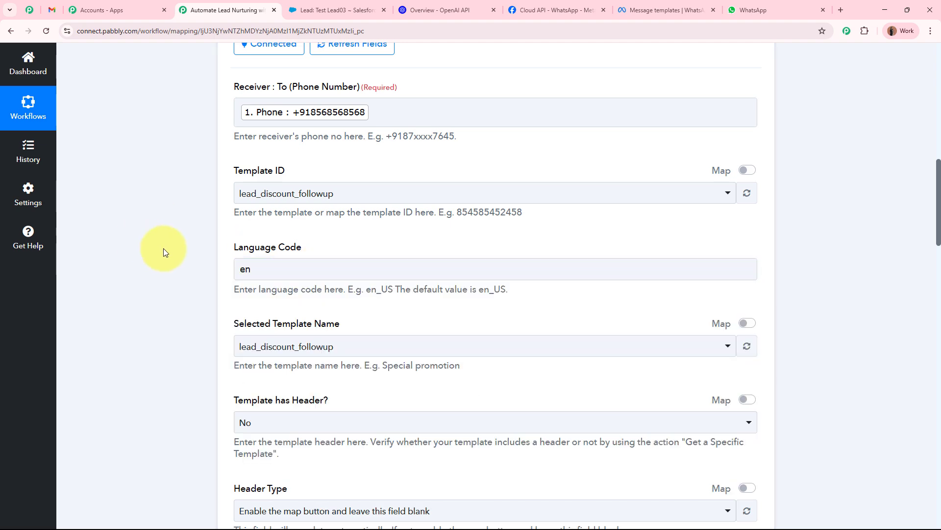
Step: Enable mapping for Header Type and clear its contents so the field is blank
scroll(163, 252, "down", 2)
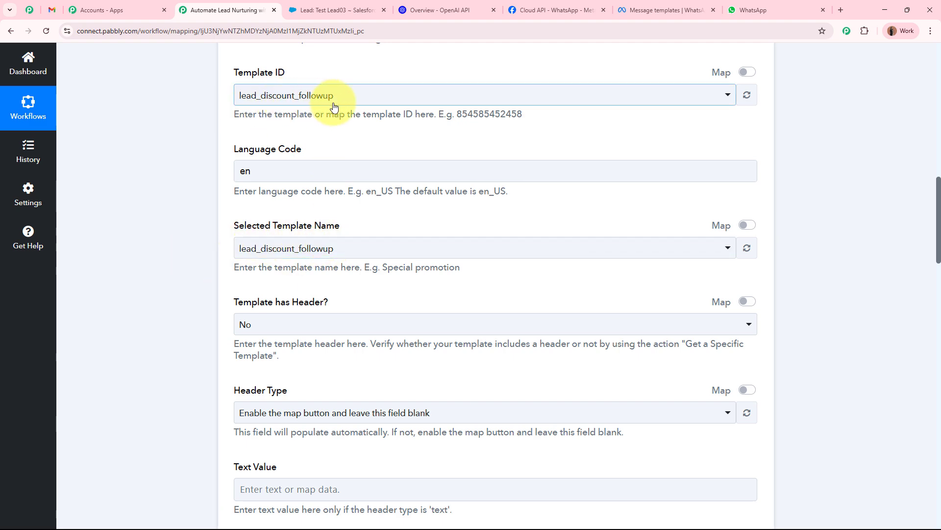
scroll(333, 107, "down", 2)
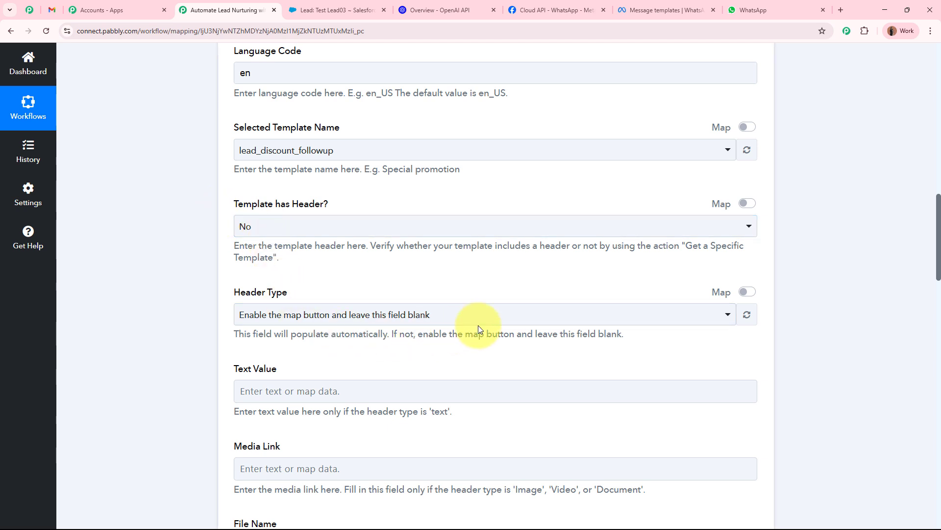
left_click_drag(235, 293, 289, 296)
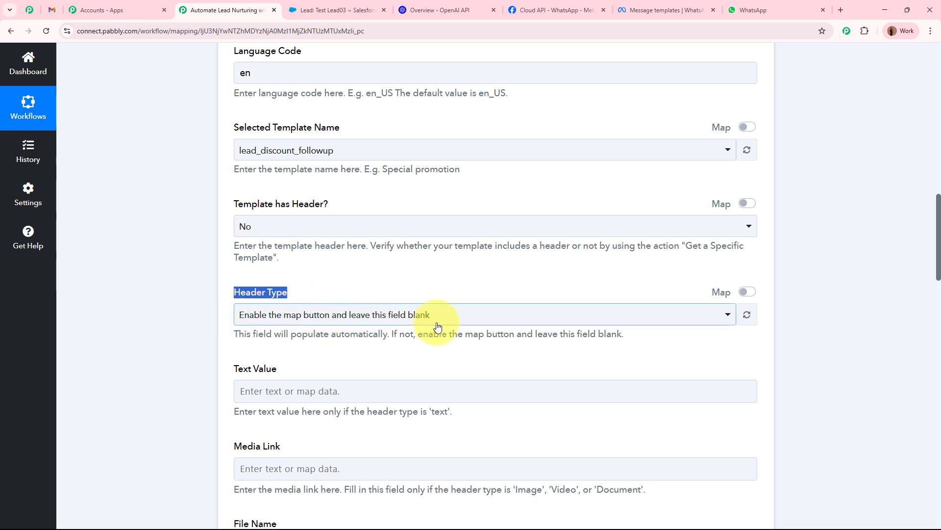
left_click(747, 292)
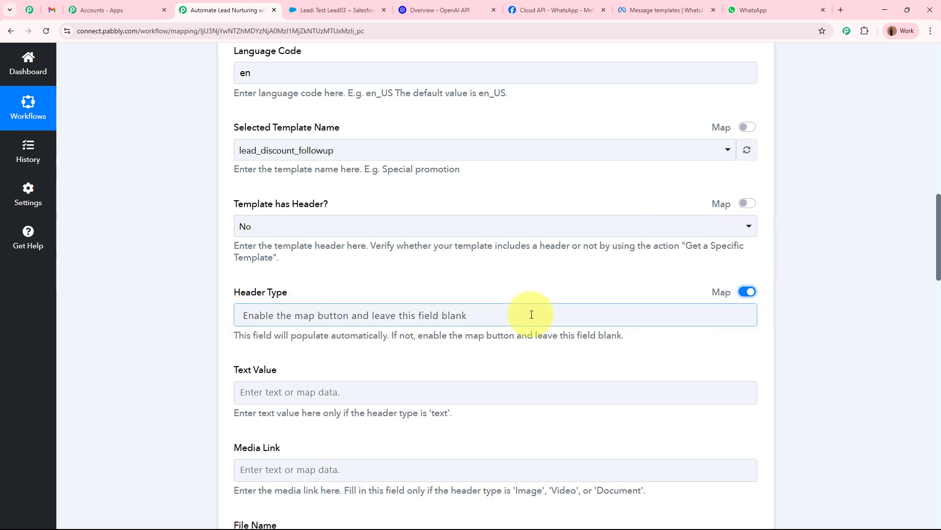
double_click(532, 314)
key("ctrl+a")
key("BackSpace")
left_click(149, 325)
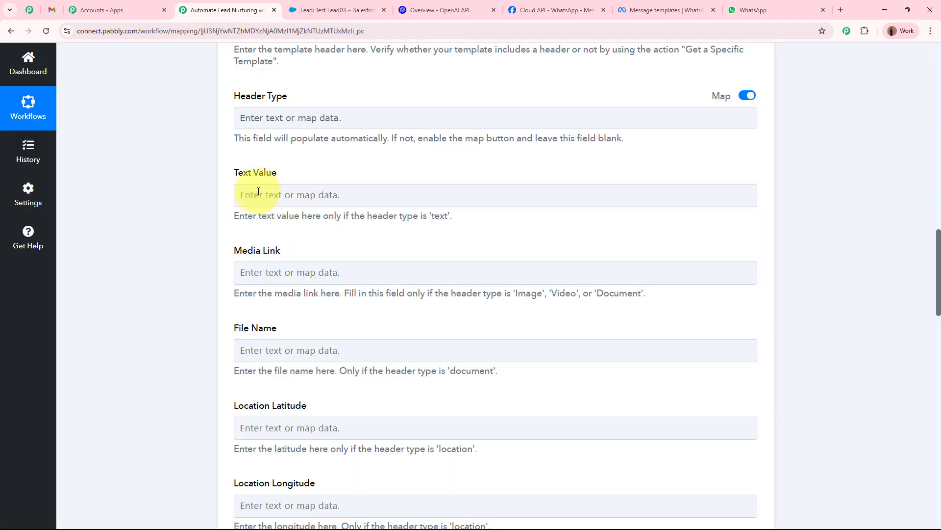
Step: Set Template has Body? to Yes in the WhatsApp action
scroll(301, 260, "down", 12)
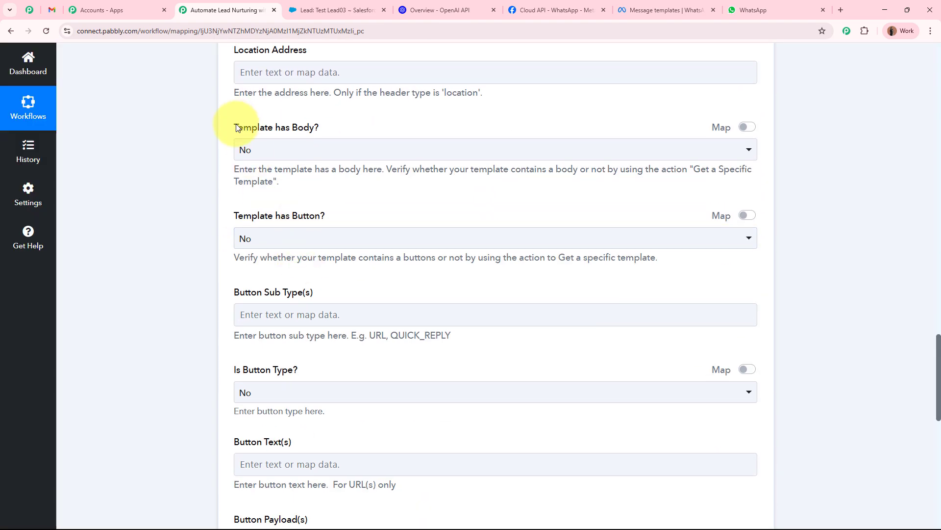
left_click_drag(237, 128, 352, 131)
left_click(351, 149)
left_click(309, 228)
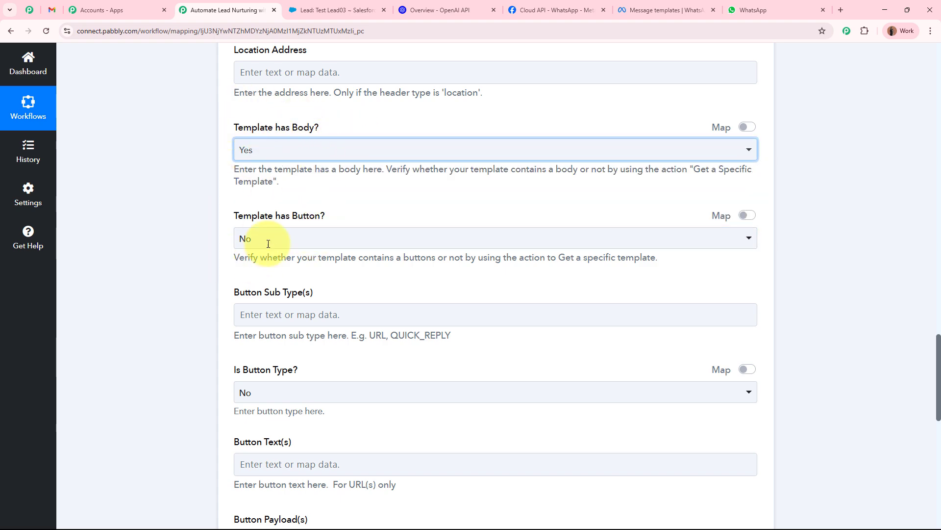
Step: Map the Var 1 lead name variable to the Name value from the Salesforce New Lead step
scroll(154, 215, "down", 8)
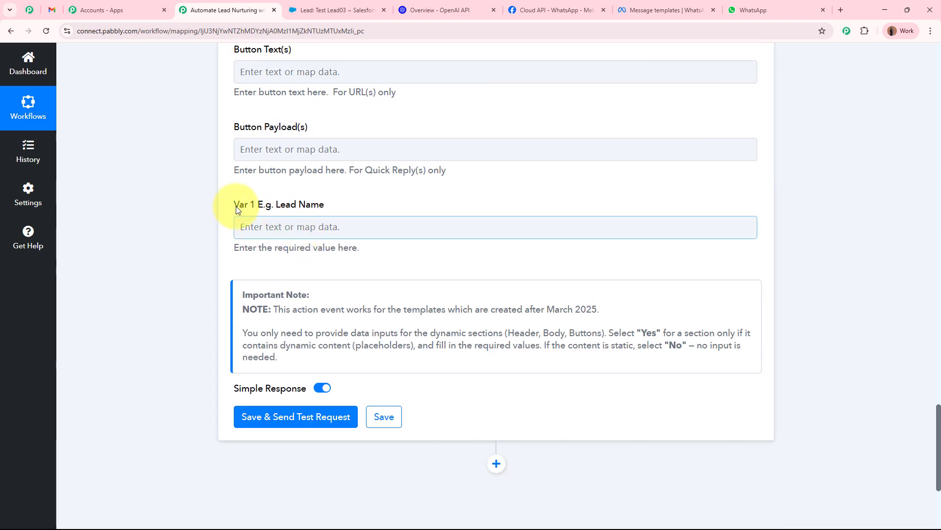
left_click_drag(237, 206, 441, 212)
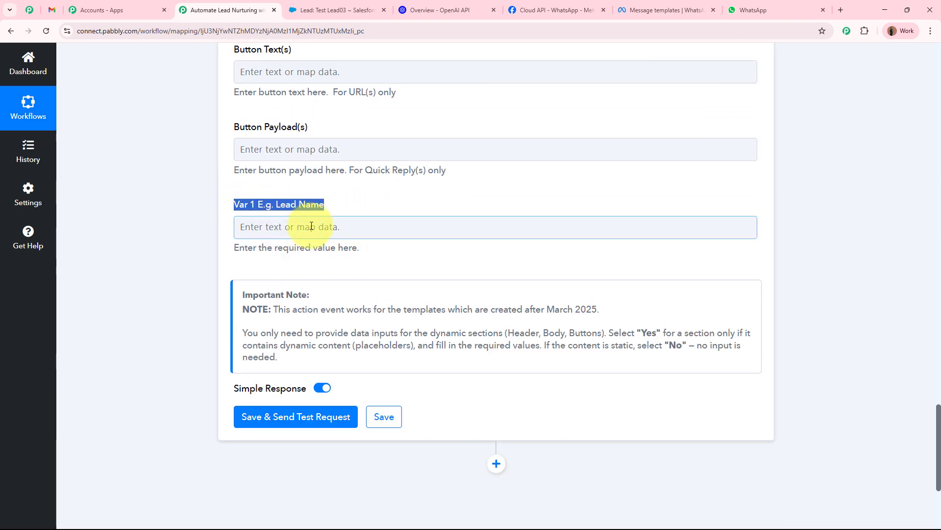
left_click(294, 227)
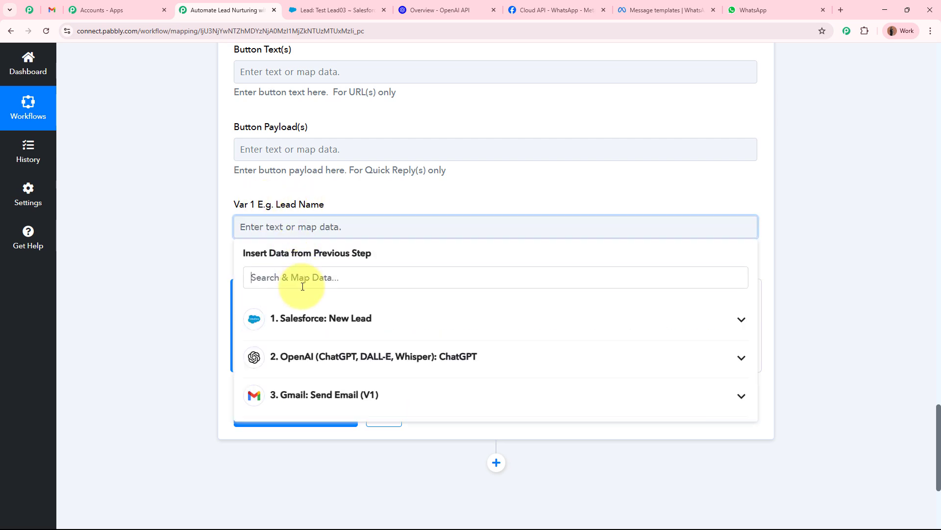
type("name")
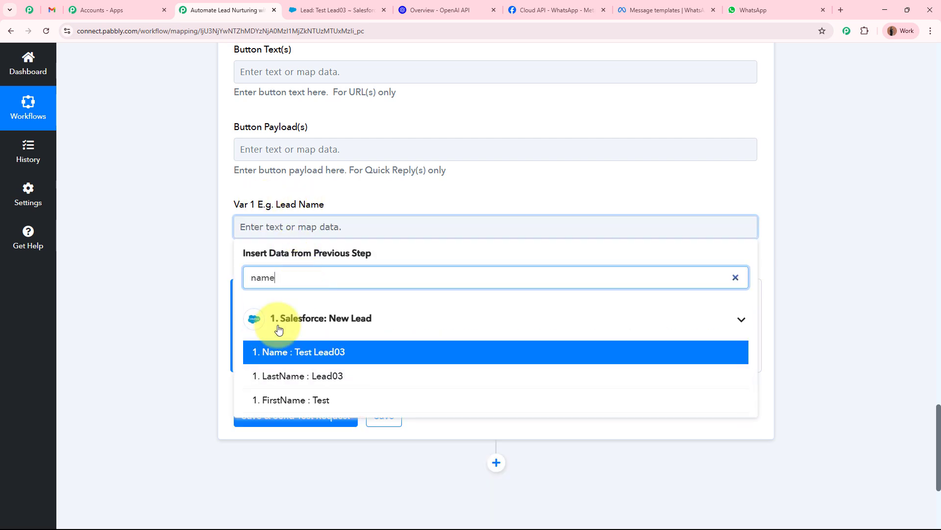
left_click(267, 352)
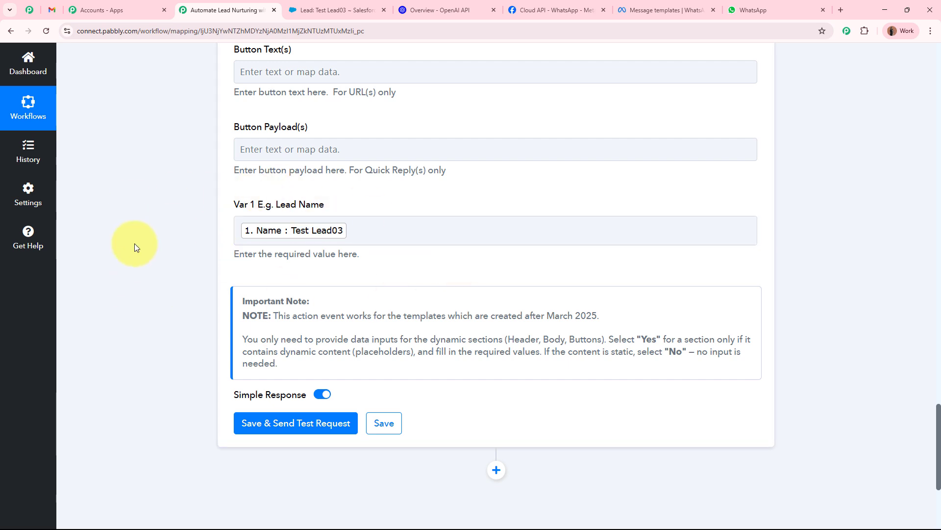
Step: Remove the mapped Salesforce Phone value from the Receiver phone number field of the WhatsApp action
scroll(134, 243, "down", 4)
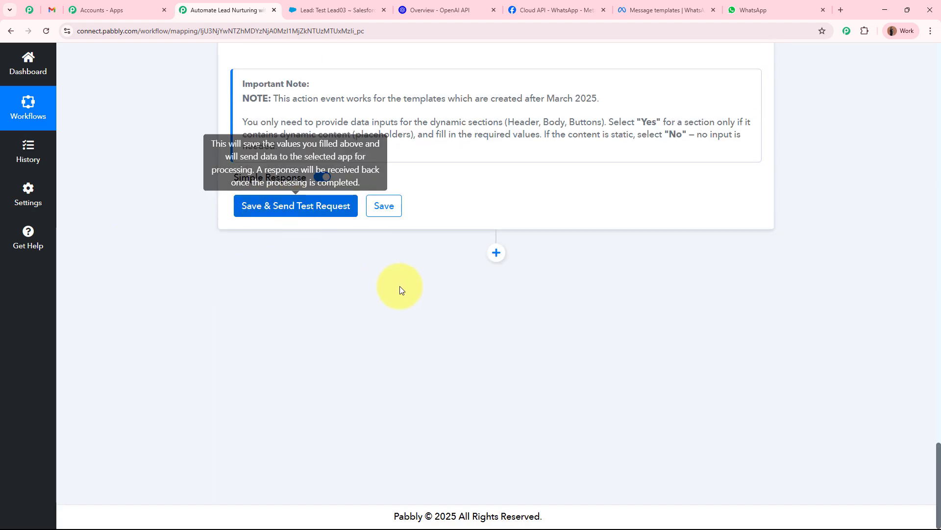
scroll(401, 290, "up", 10)
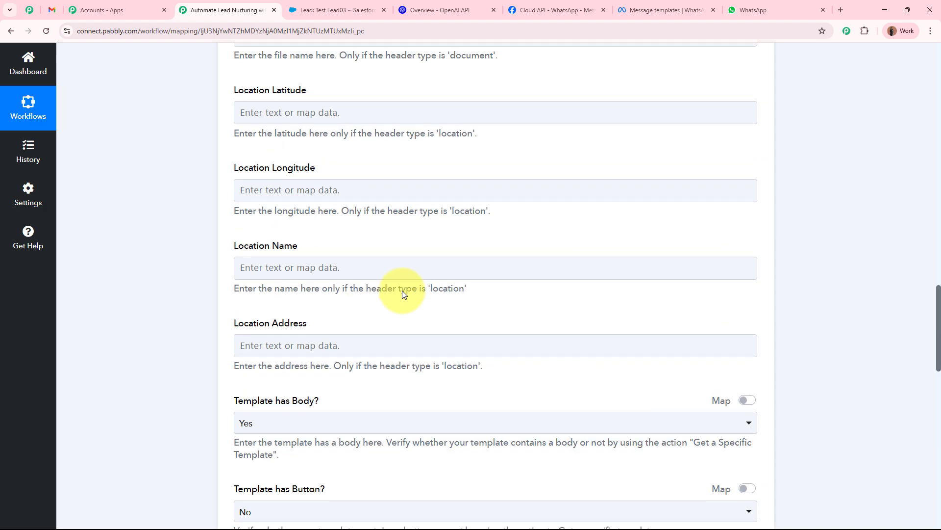
scroll(402, 291, "up", 15)
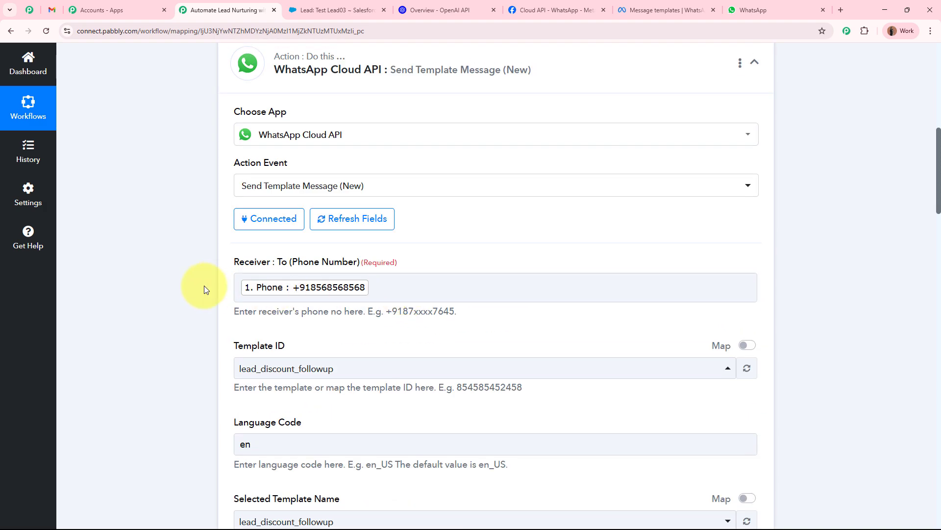
left_click(371, 288)
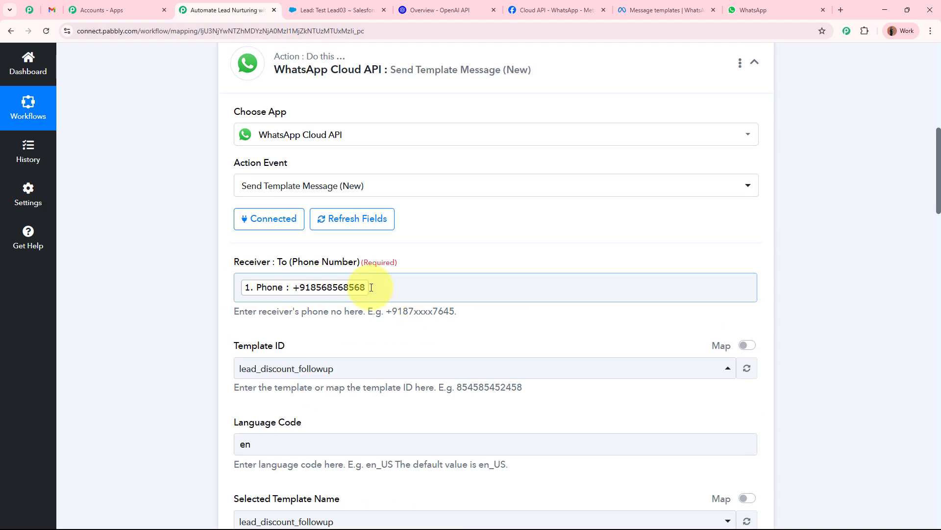
left_click(371, 288)
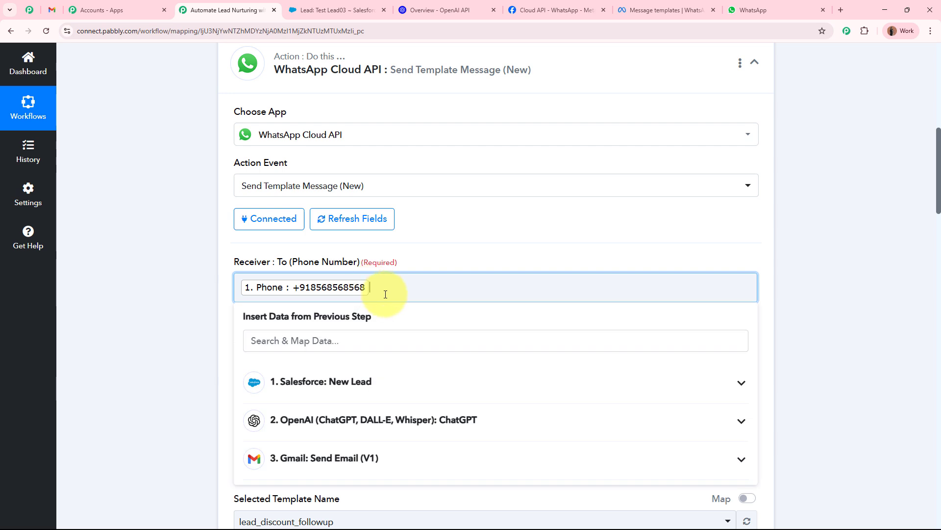
key("BackSpace")
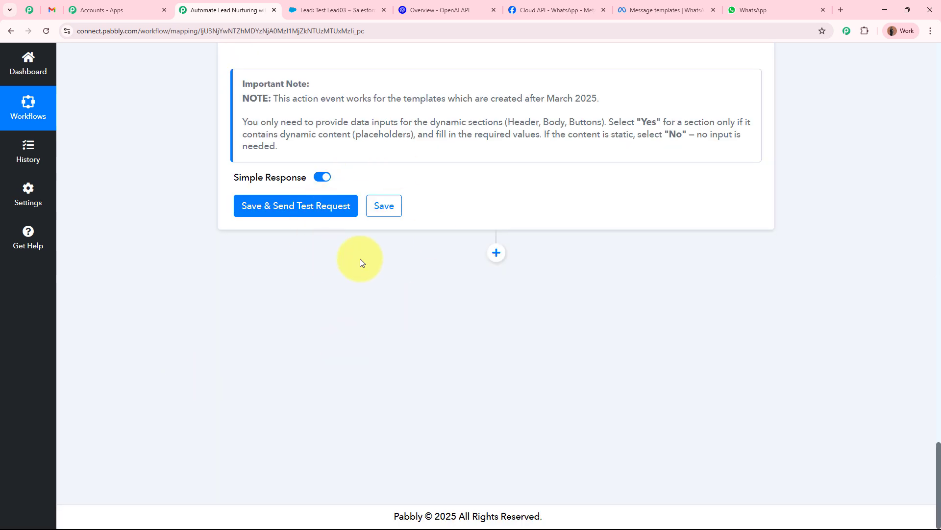
Step: Save the WhatsApp action with a test request and check the message status in the received response
left_click(313, 208)
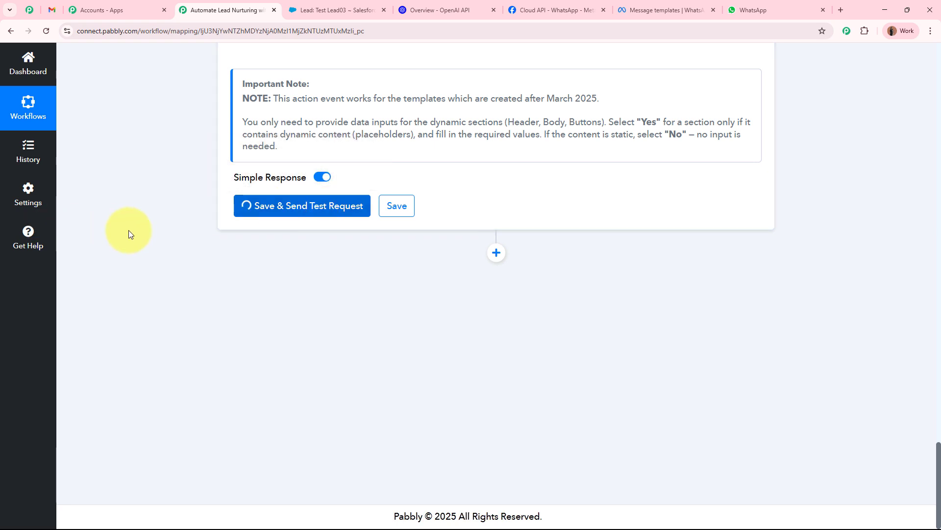
scroll(151, 301, "down", 2)
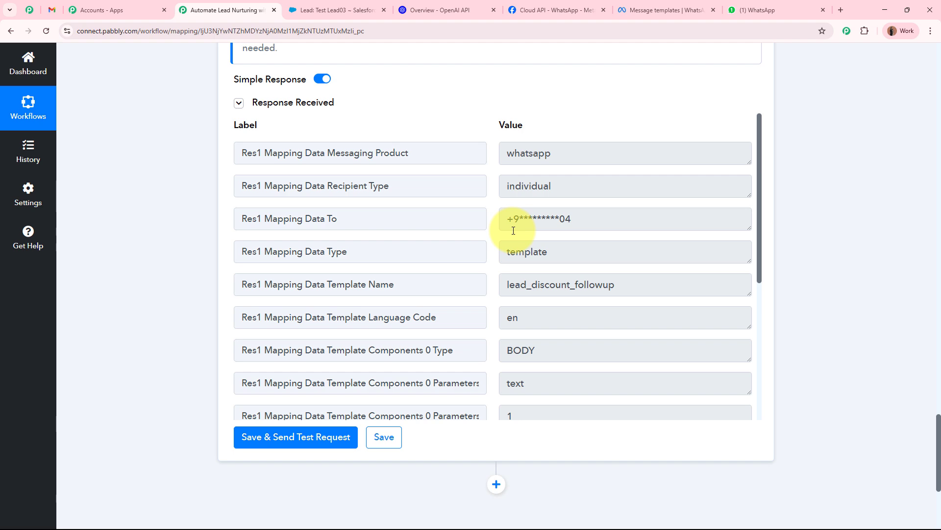
scroll(513, 231, "down", 5)
left_click(526, 399)
double_click(525, 399)
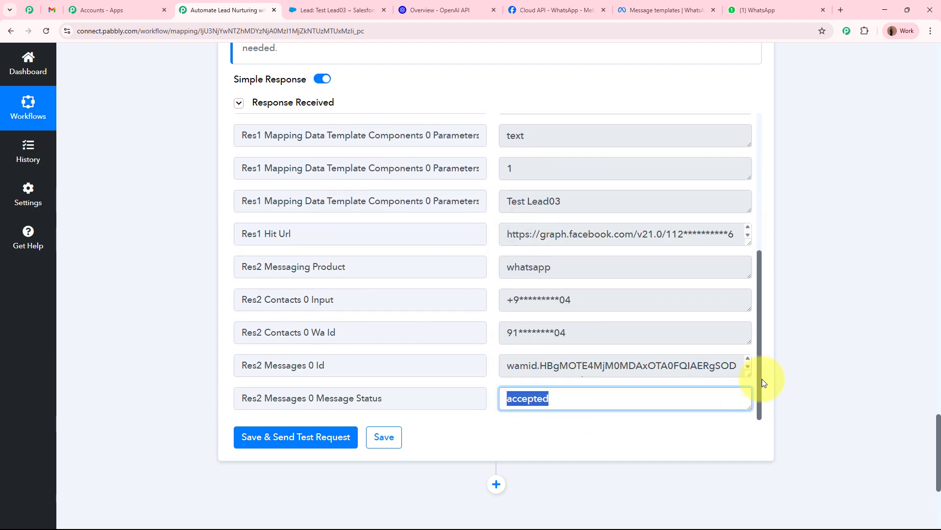
left_click(848, 357)
Step: Switch to WhatsApp Web and read the template message delivered by WhatsApp Cloud API, from greeting to signature
left_click(731, 12)
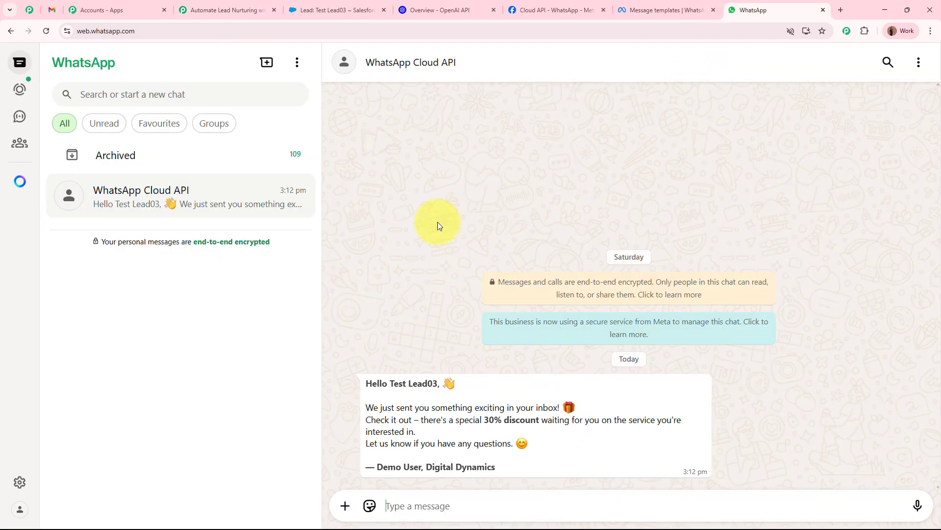
left_click_drag(367, 378, 513, 479)
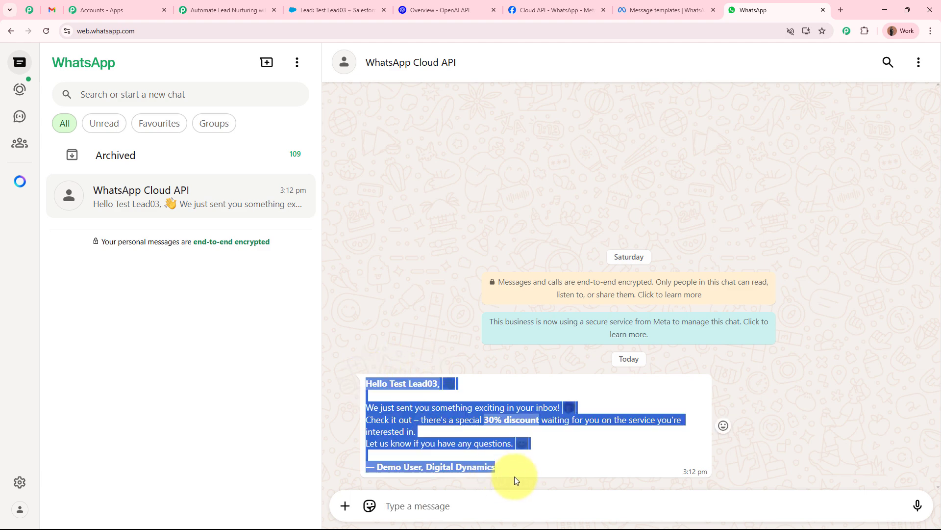
left_click(520, 466)
left_click_drag(371, 383, 440, 383)
left_click_drag(366, 407, 533, 408)
mouse_move(381, 419)
left_mouse_down()
mouse_move(665, 417)
mouse_move(406, 431)
mouse_move(466, 443)
mouse_move(384, 466)
mouse_move(588, 464)
left_mouse_up()
left_click(416, 446)
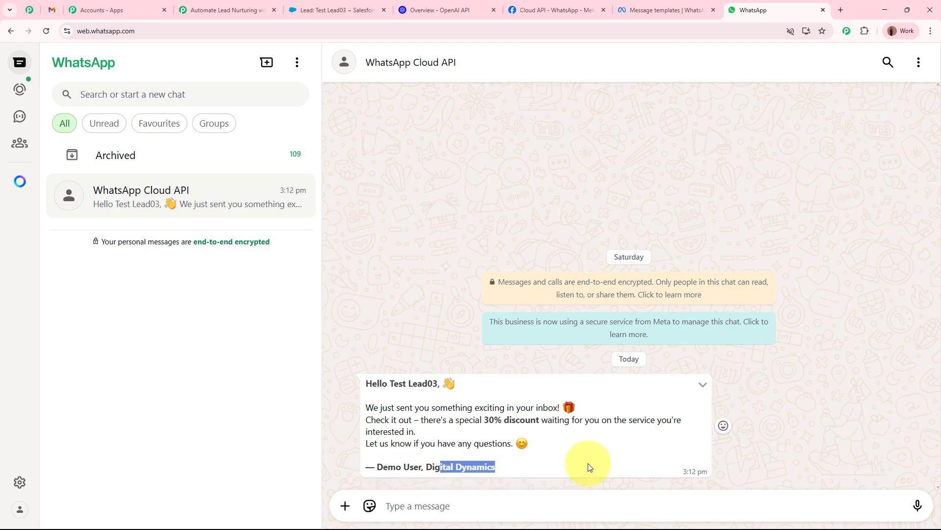
left_click(590, 459)
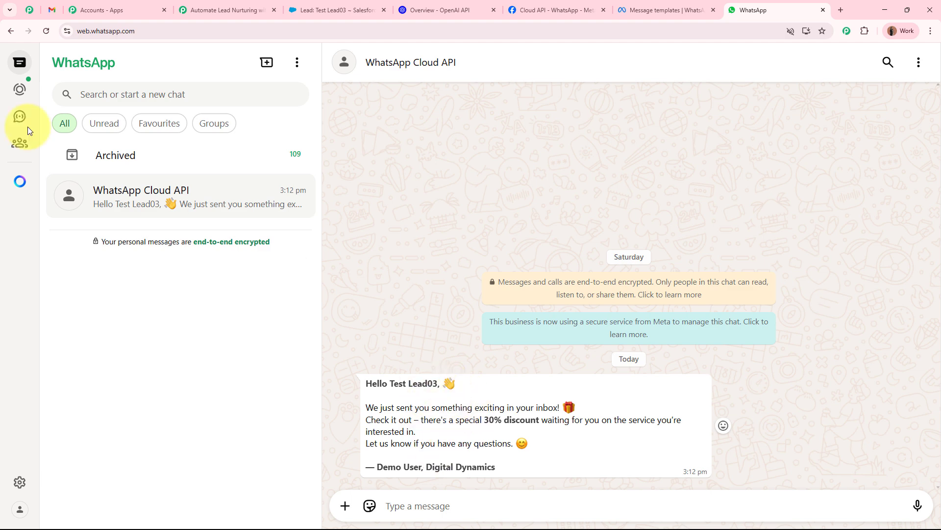
Step: Glance at the discount email in Gmail, return to the Pabbly workflow and collapse the WhatsApp Cloud API action to review all four steps
left_click(51, 10)
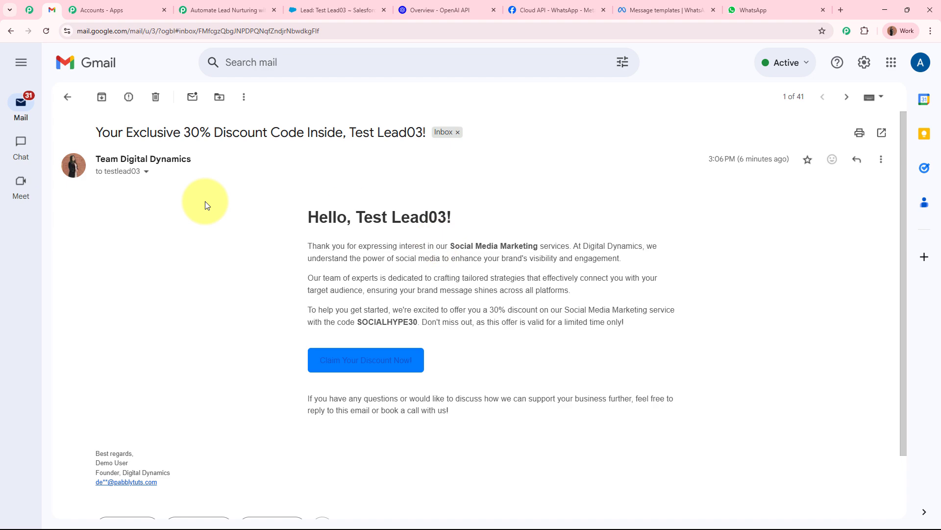
left_click(218, 10)
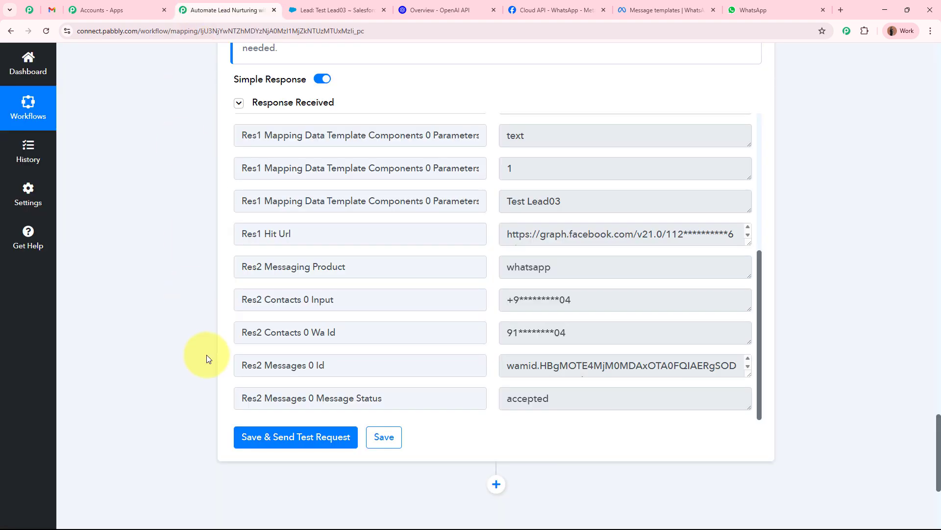
scroll(207, 354, "up", 15)
left_click(547, 361)
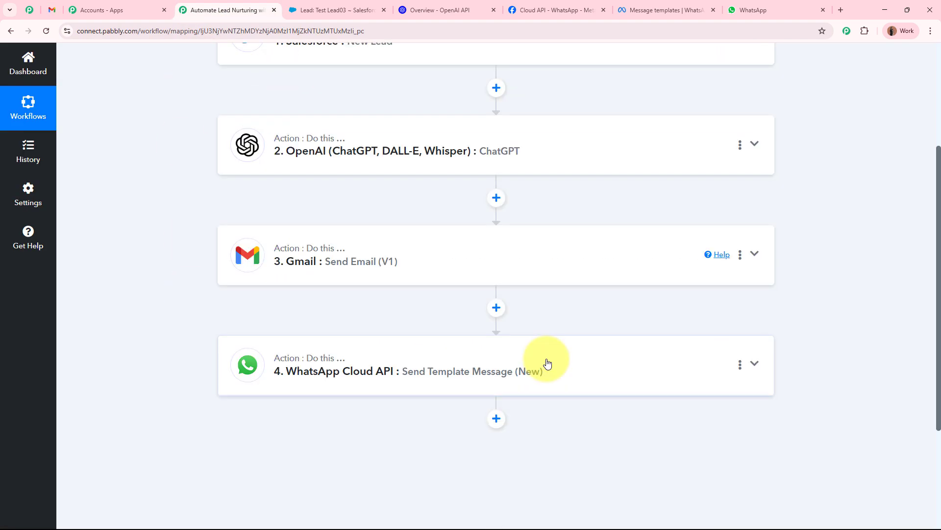
scroll(548, 364, "up", 1)
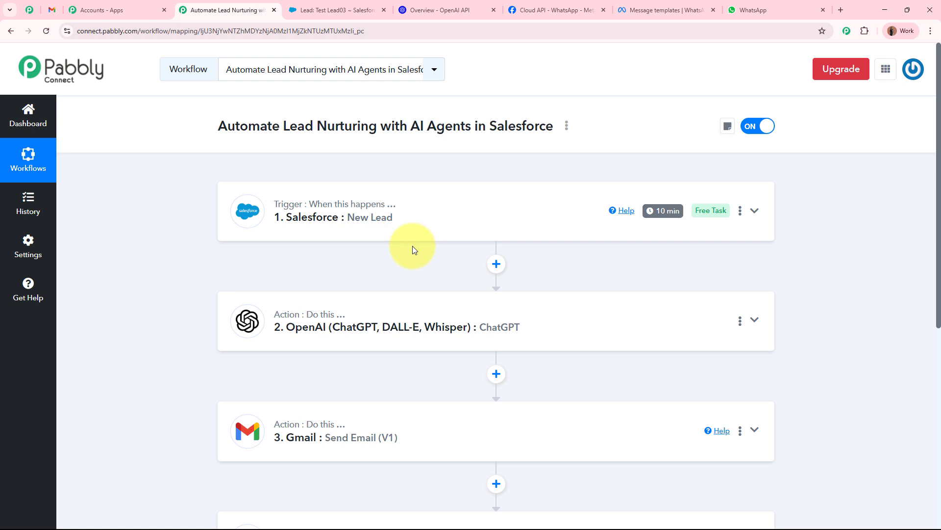
scroll(413, 249, "down", 2)
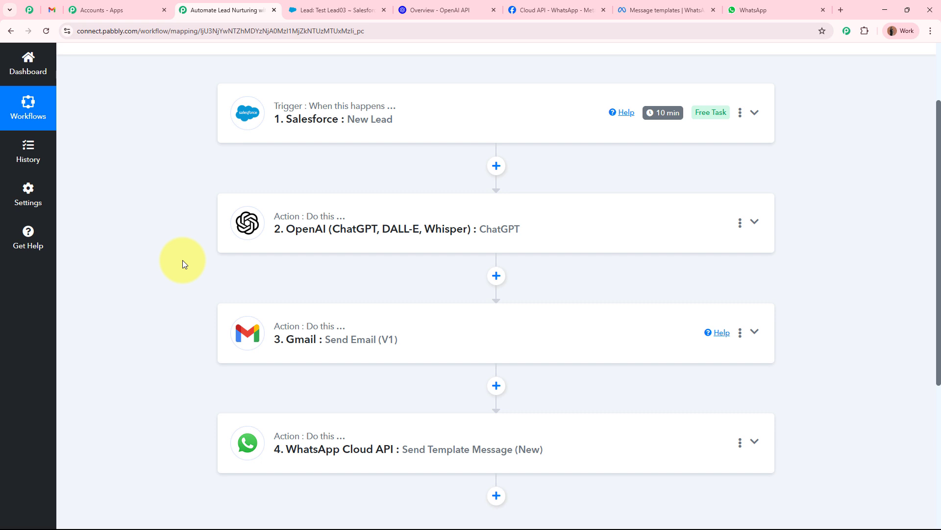
Step: Review the discount code and body of the Gmail email and the WhatsApp follow-up message, returning to the start of the Pabbly workflow
left_click(55, 5)
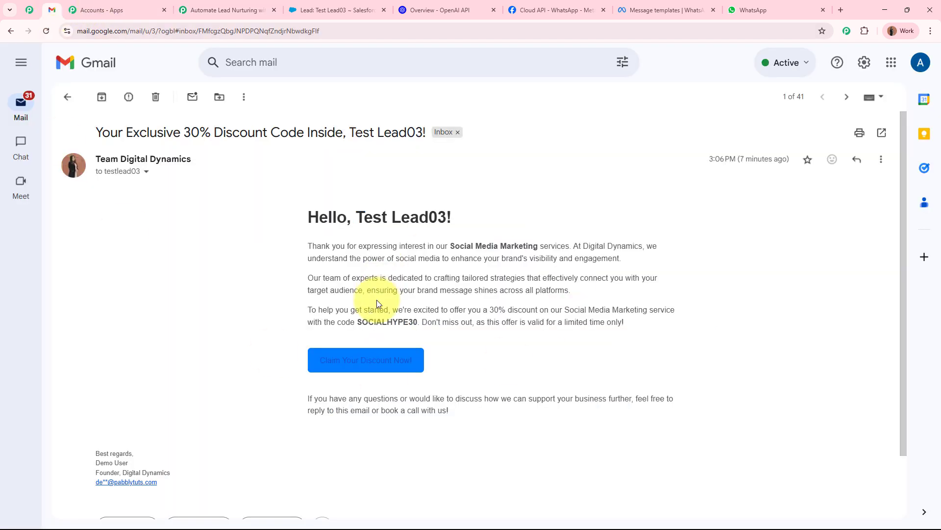
left_click_drag(358, 321, 413, 319)
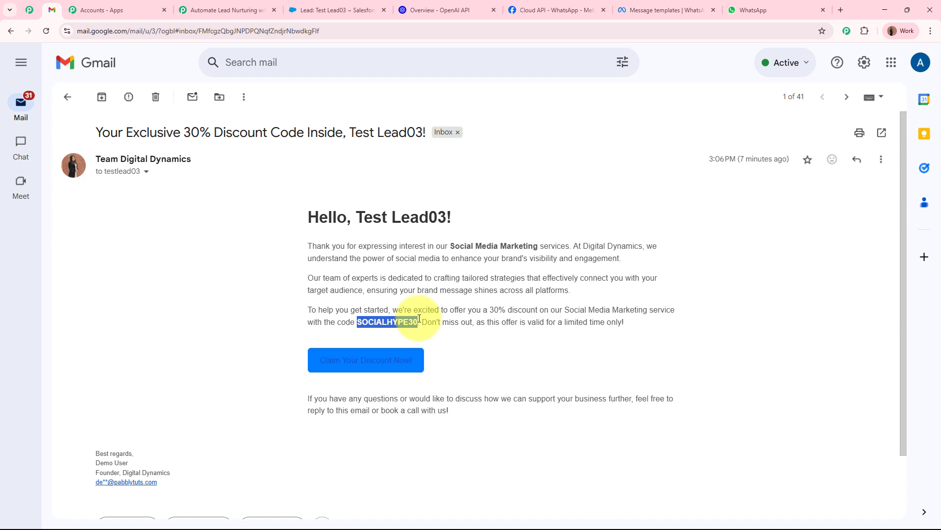
left_click(173, 6)
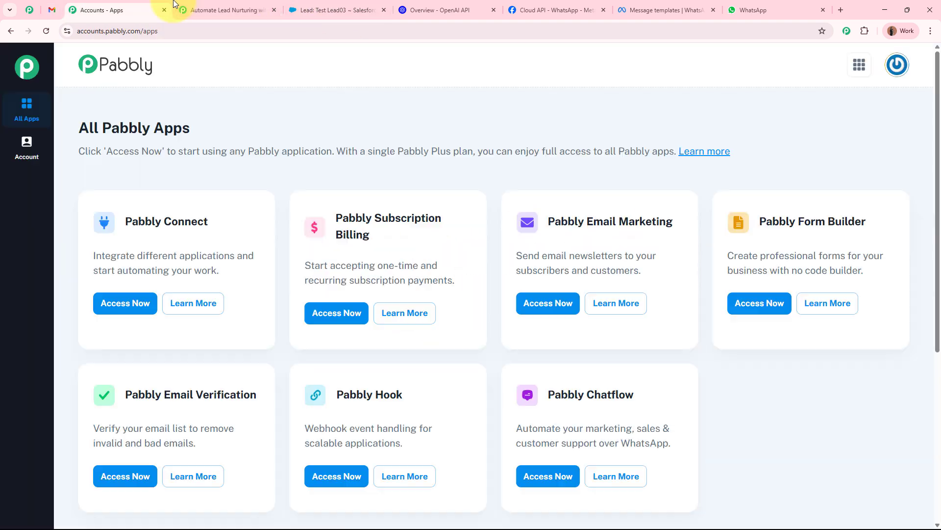
left_click(208, 6)
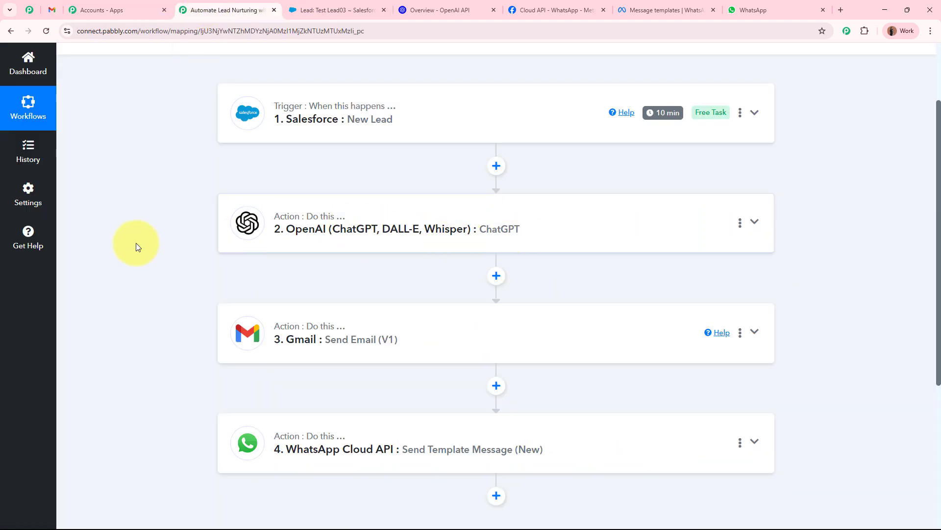
scroll(197, 269, "down", 4)
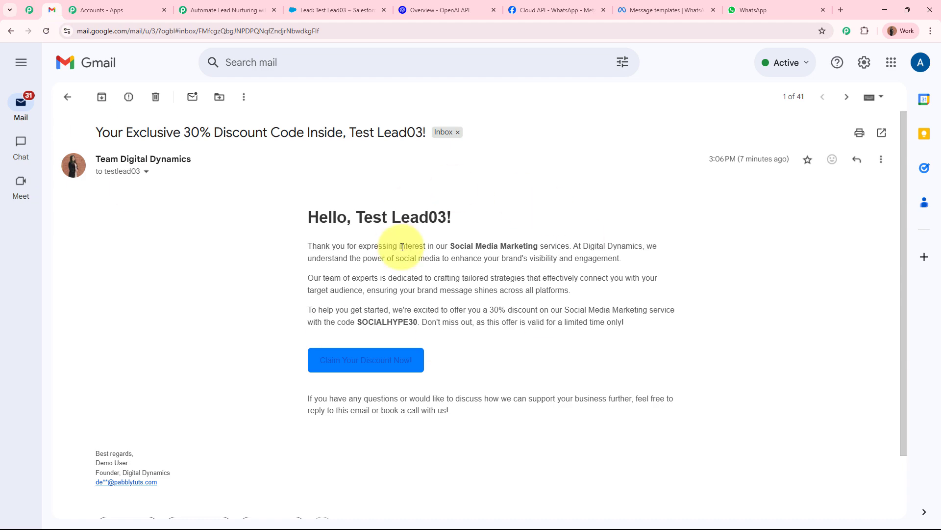
left_click_drag(305, 211, 547, 409)
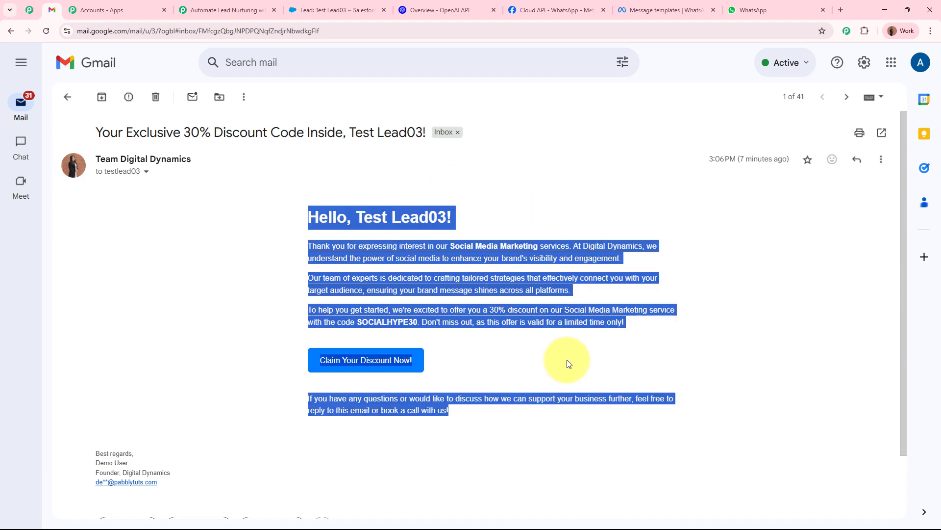
left_click(401, 178)
left_click(231, 10)
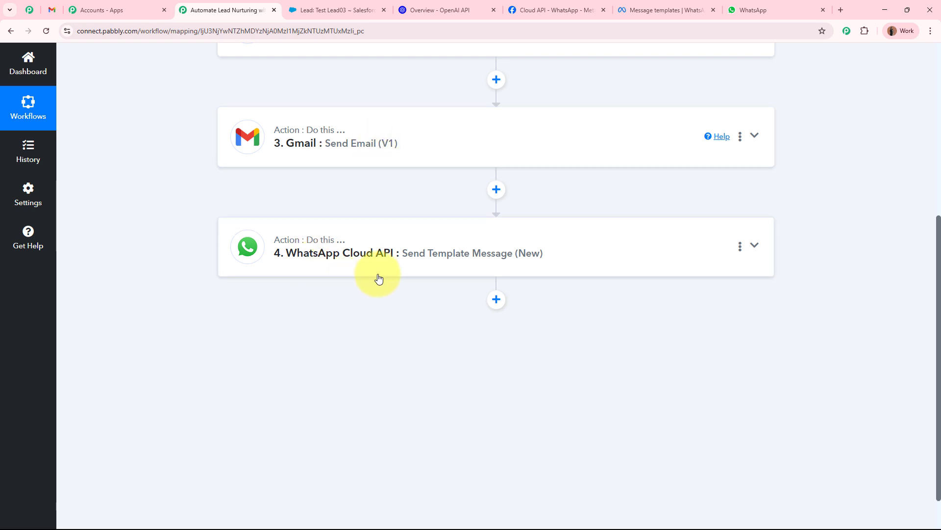
left_click(757, 10)
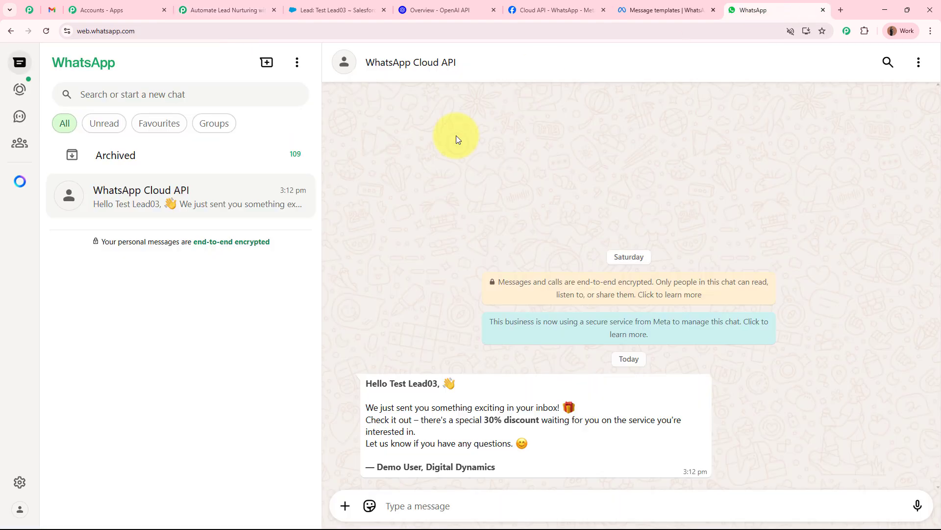
left_click(247, 7)
scroll(200, 304, "up", 5)
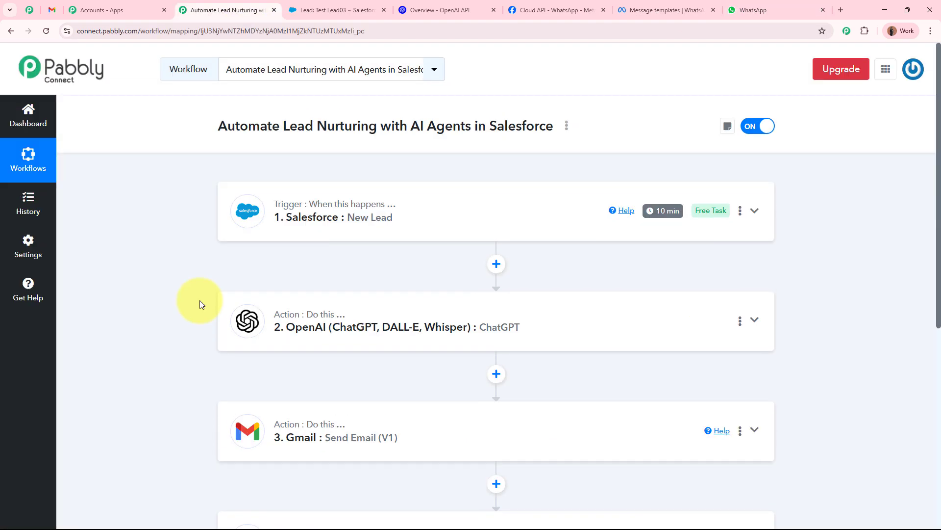